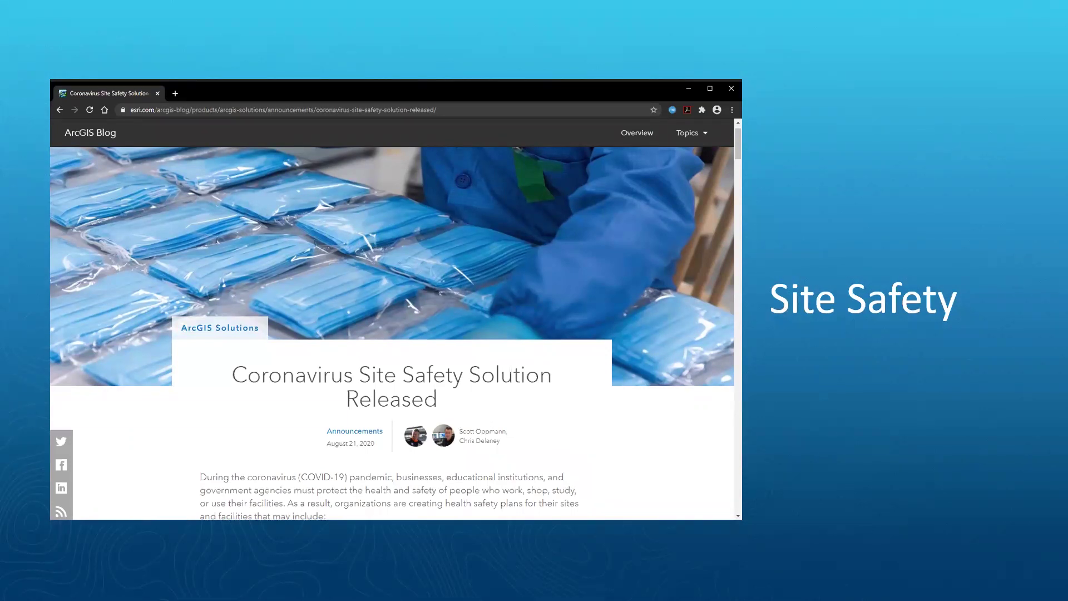
# Switch to the Coronavirus Site Safety Form in Chrome and review its fields from the plan name through the property location map
pyautogui.hotkey('alt', 'Tab')
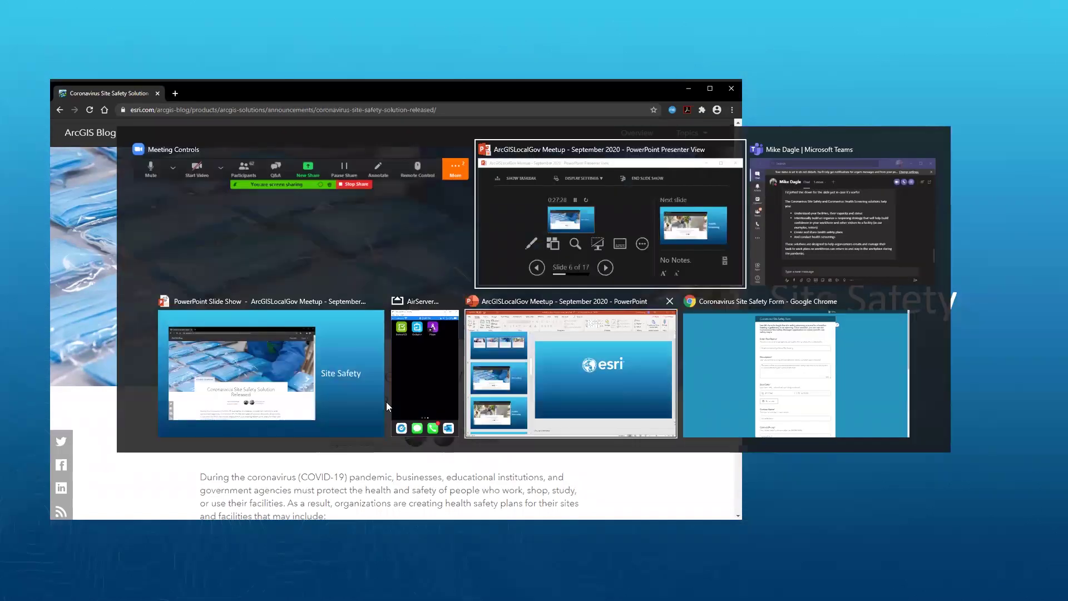
pyautogui.click(797, 372)
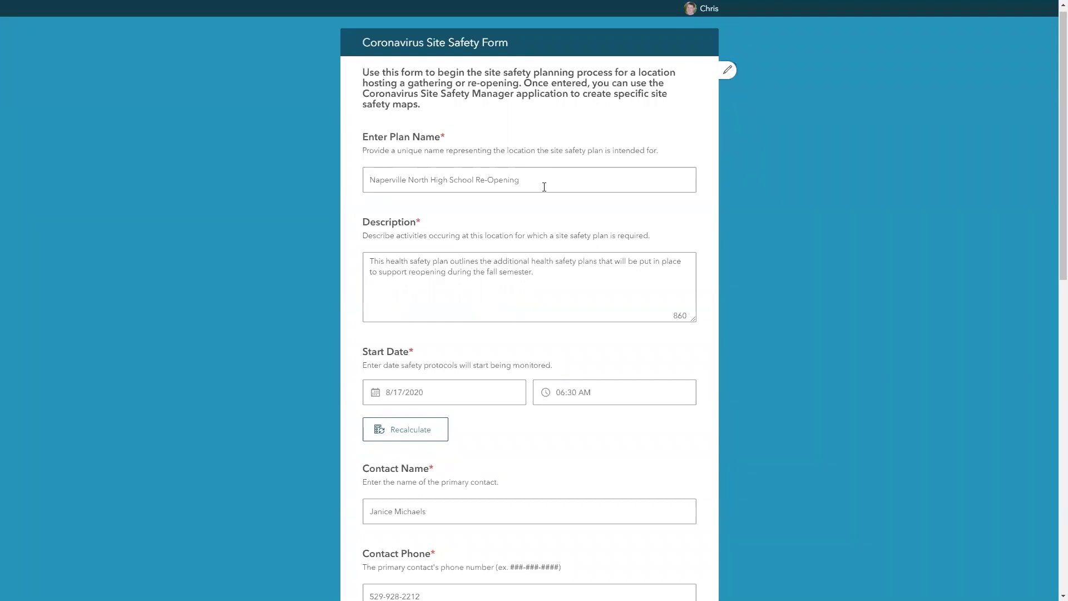
pyautogui.click(501, 186)
pyautogui.hotkey('ctrl', 'a')
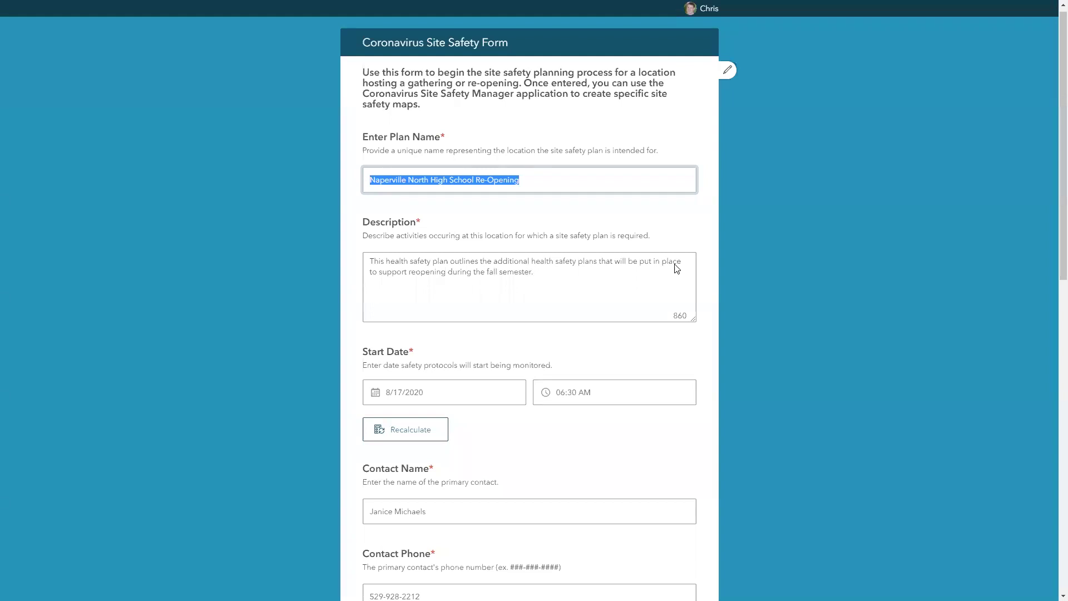
pyautogui.scroll(-1, 728, 399)
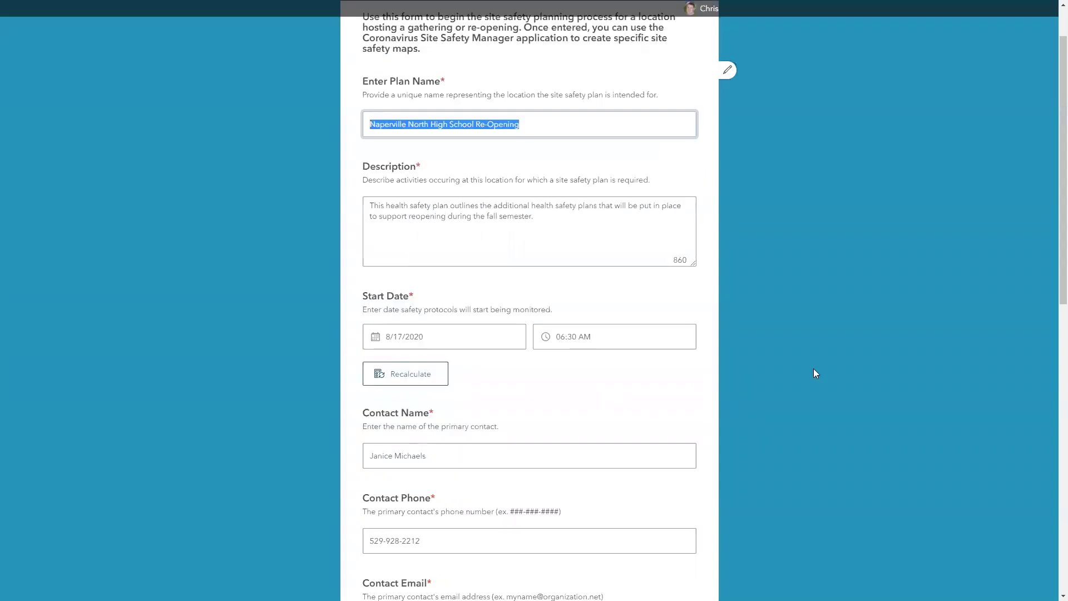
pyautogui.scroll(-4, 807, 389)
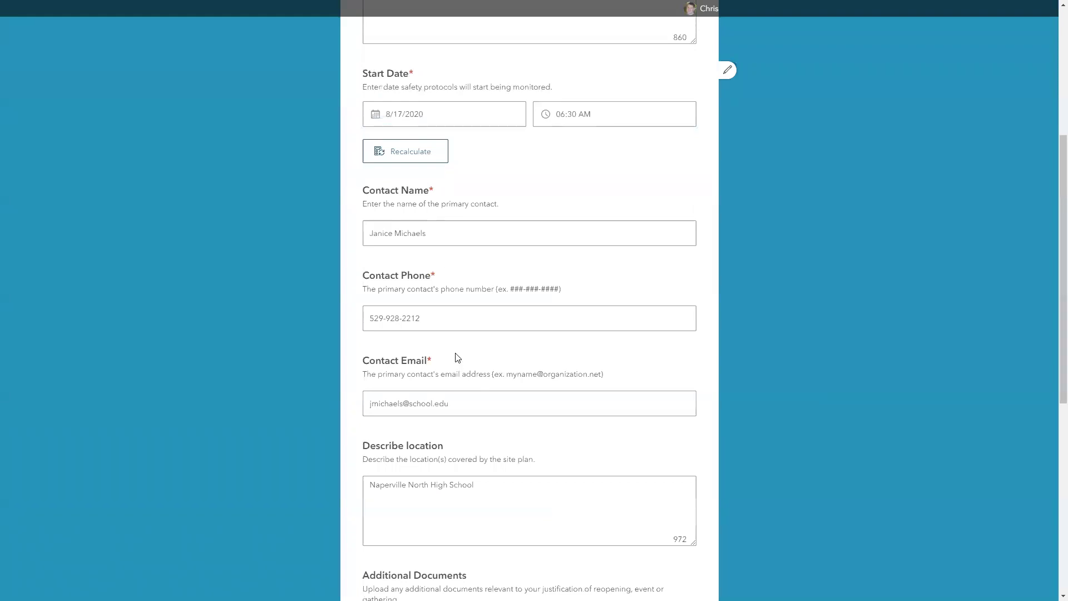
pyautogui.scroll(-6, 455, 363)
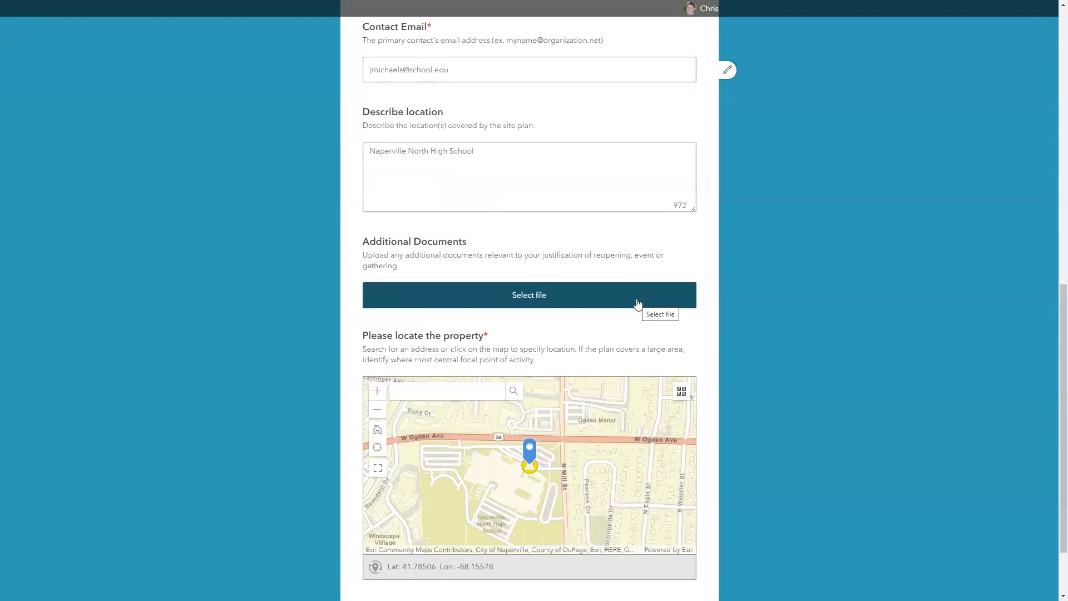
pyautogui.scroll(-2, 789, 210)
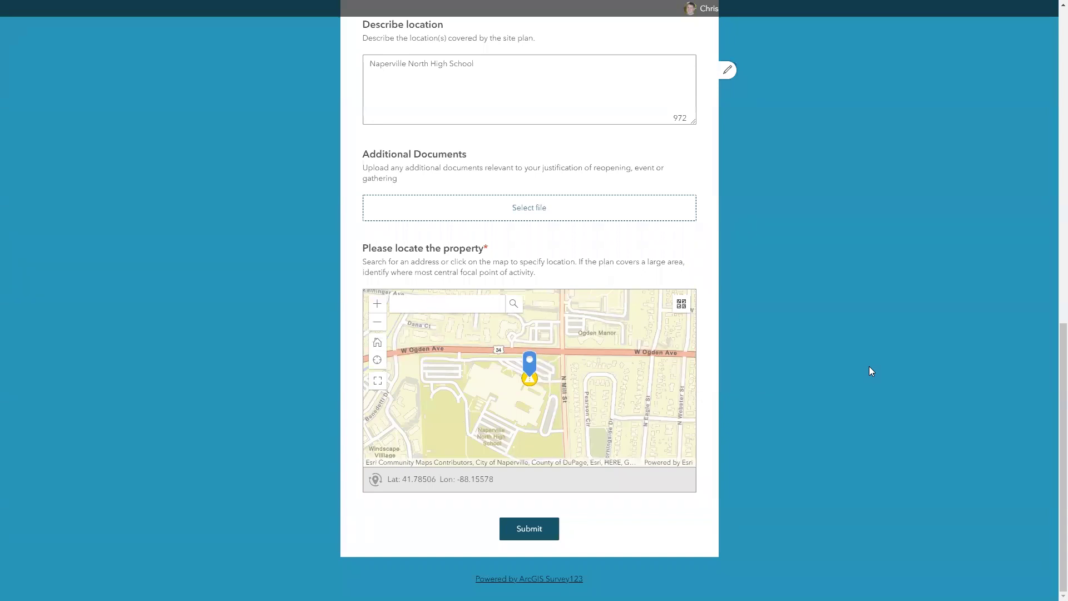
# Switch to the Coronavirus Site Safety Manager and select the Naperville North High School Re-Opening plan
pyautogui.hotkey('alt', 'Tab')
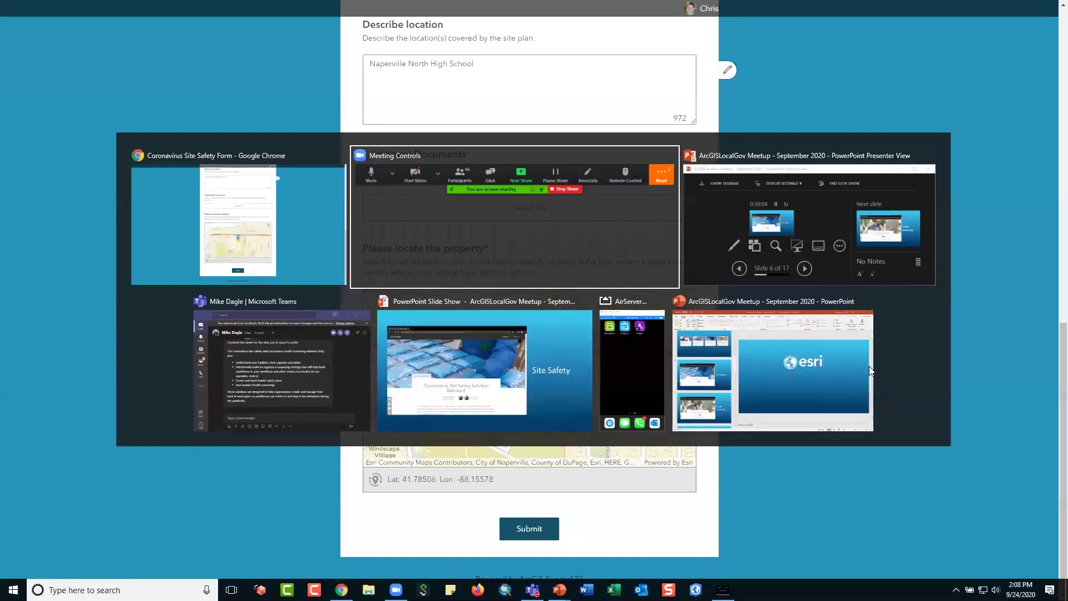
pyautogui.click(340, 217)
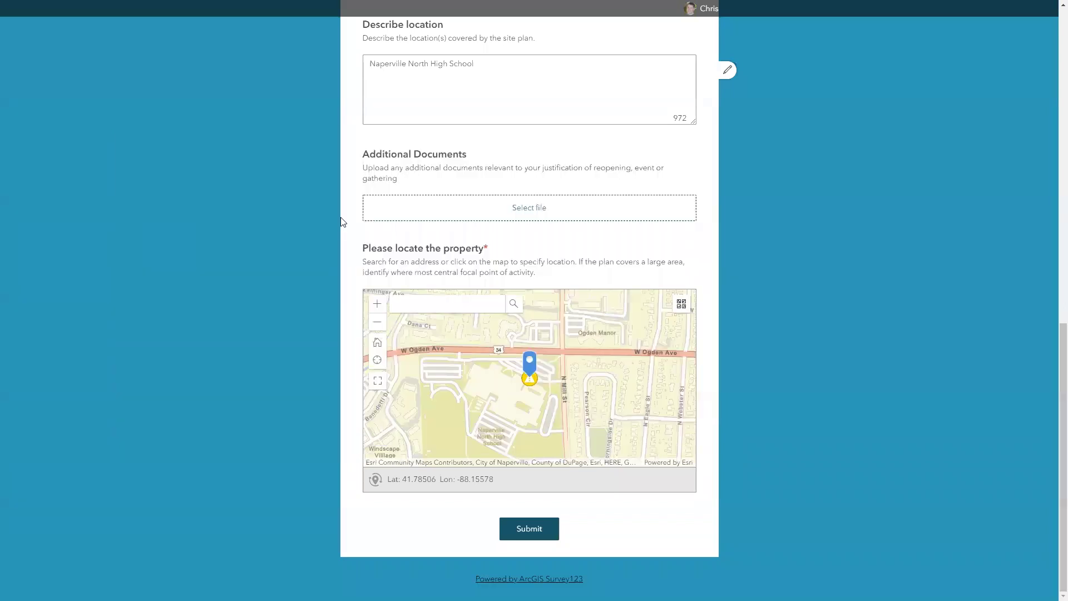
pyautogui.hotkey('alt', 'Tab')
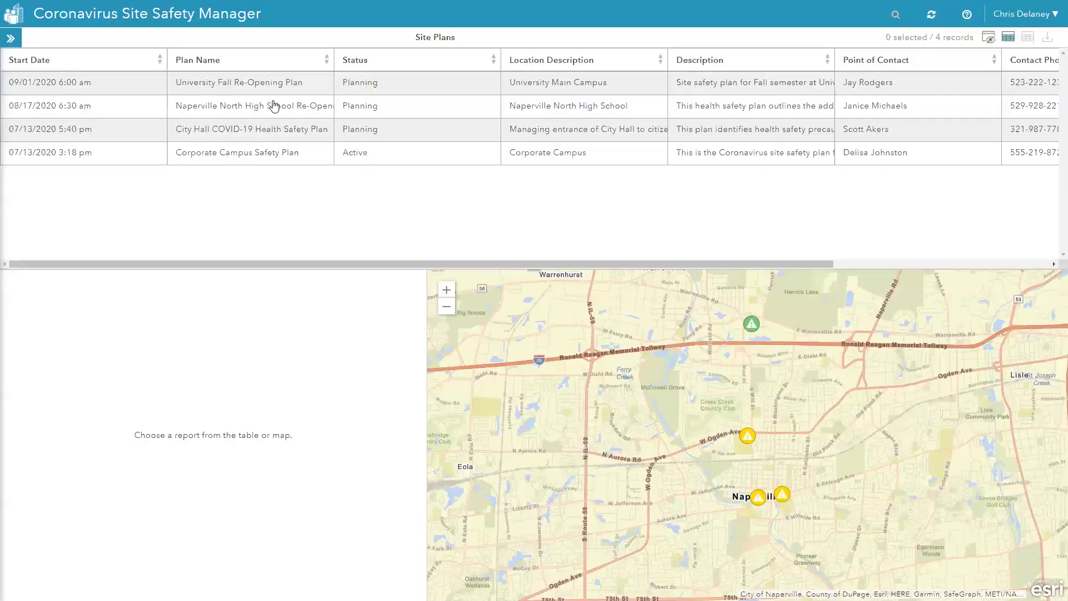
pyautogui.click(272, 103)
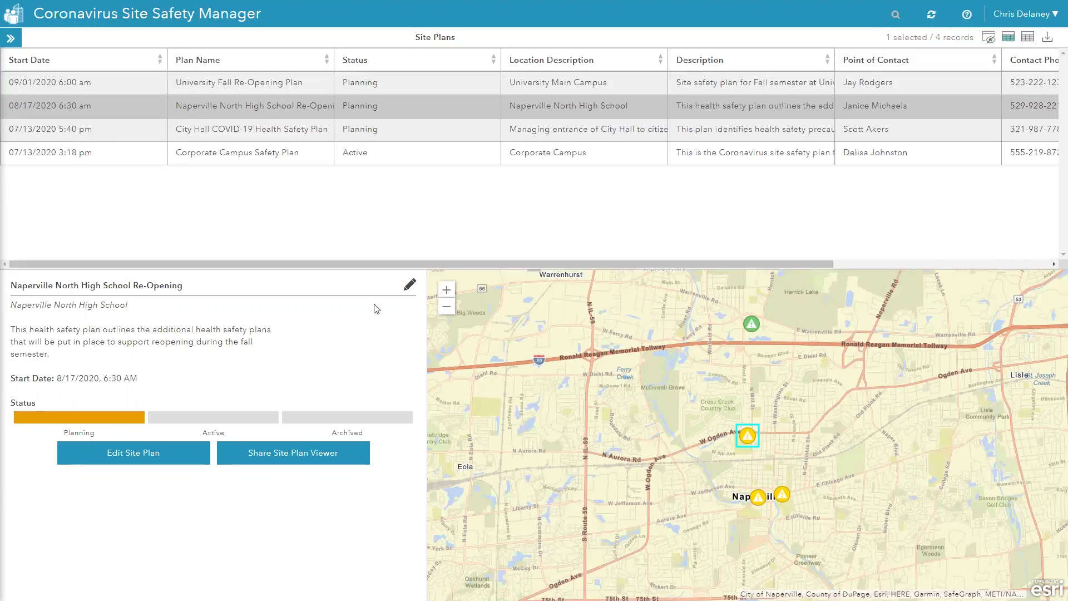
# Open the selected plan's details for editing, review the status options, keep Planning and save
pyautogui.click(410, 286)
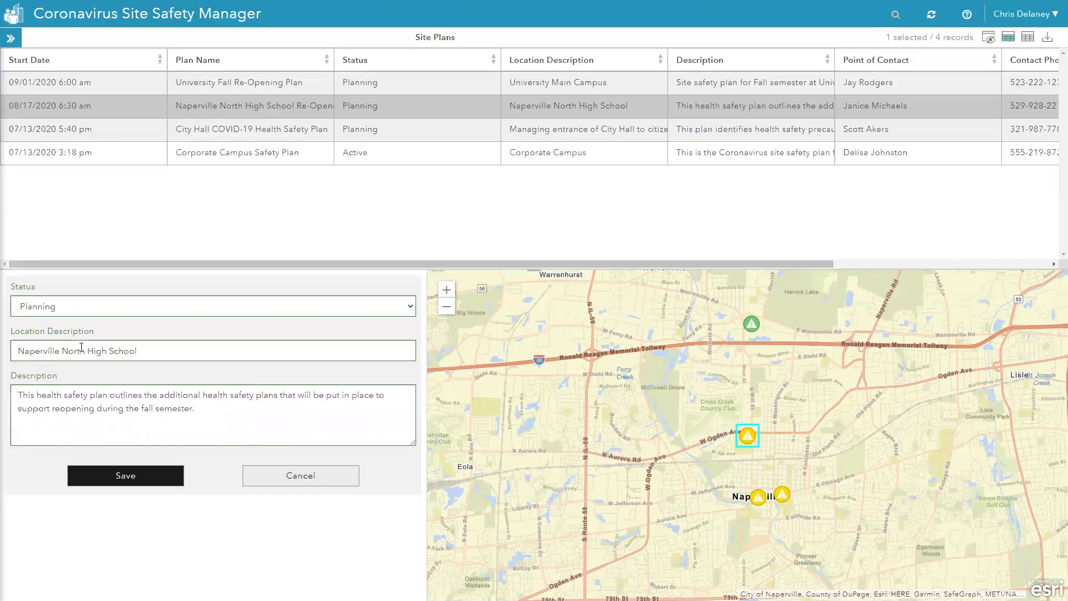
pyautogui.click(117, 299)
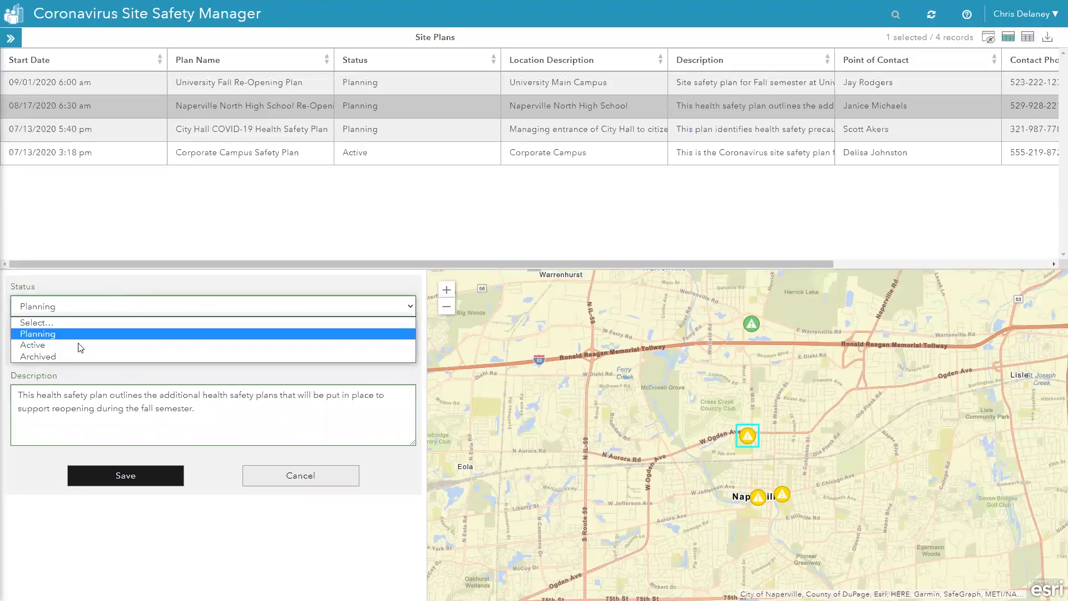
pyautogui.click(129, 309)
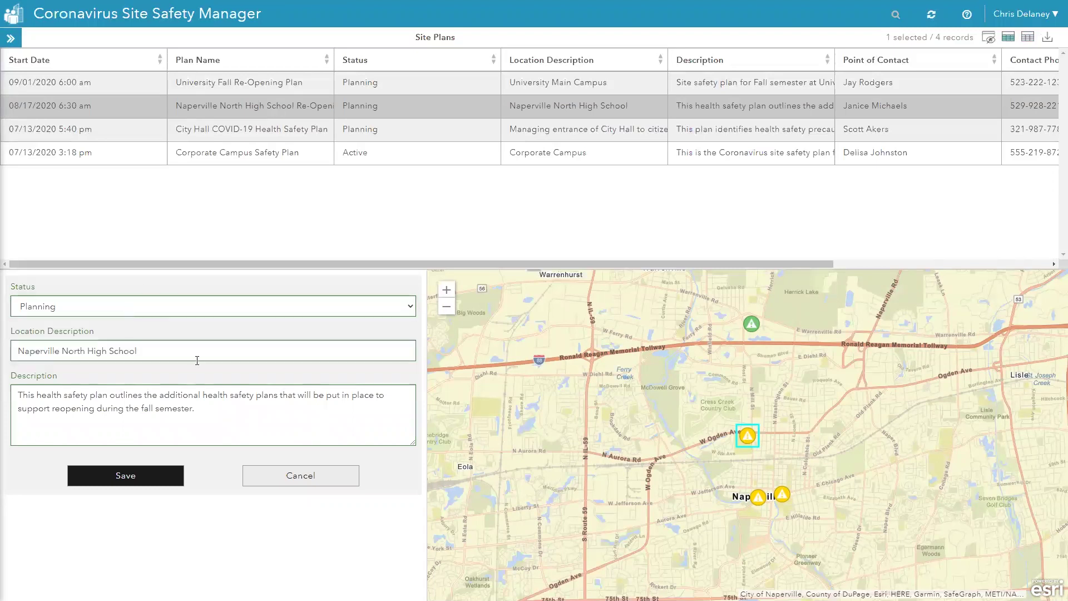
pyautogui.click(90, 470)
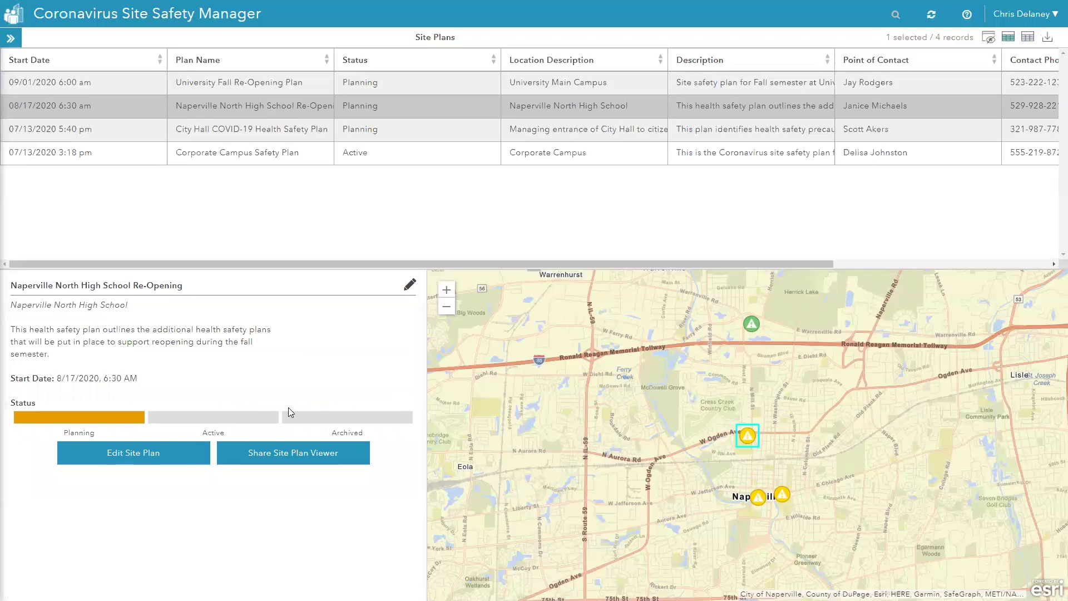
# Open the selected site plan in the Coronavirus Site Safety Map Editor and dismiss the safety plan and floor filter
pyautogui.click(289, 453)
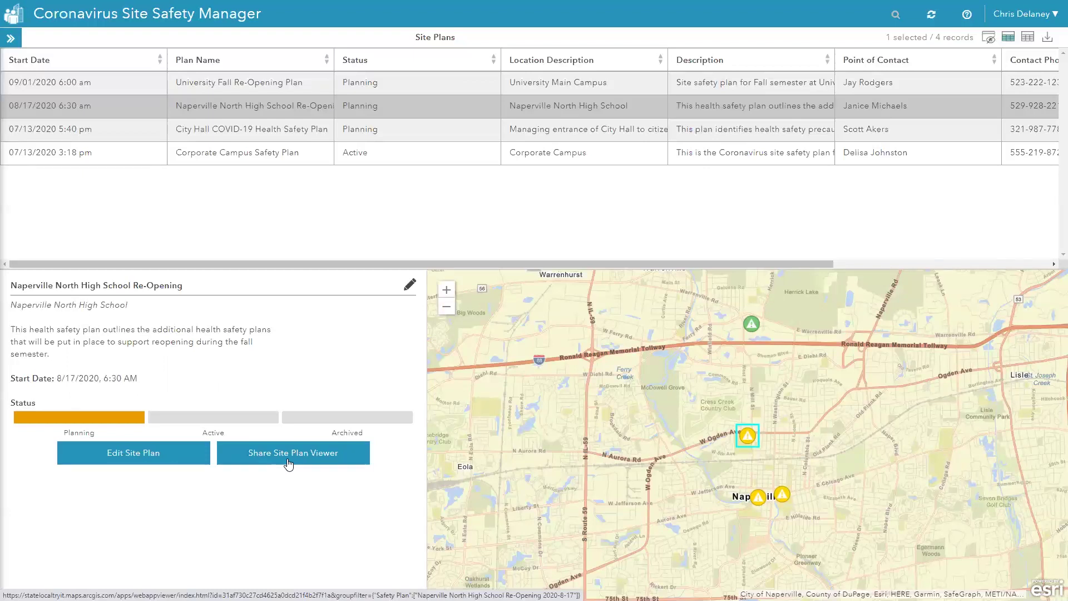
pyautogui.click(289, 463)
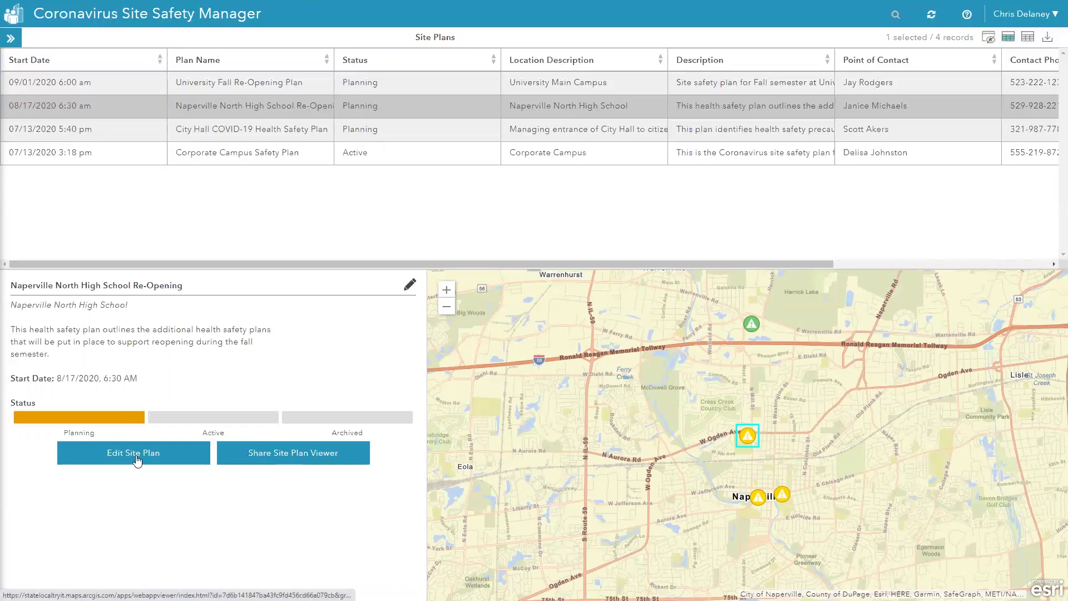
pyautogui.click(100, 452)
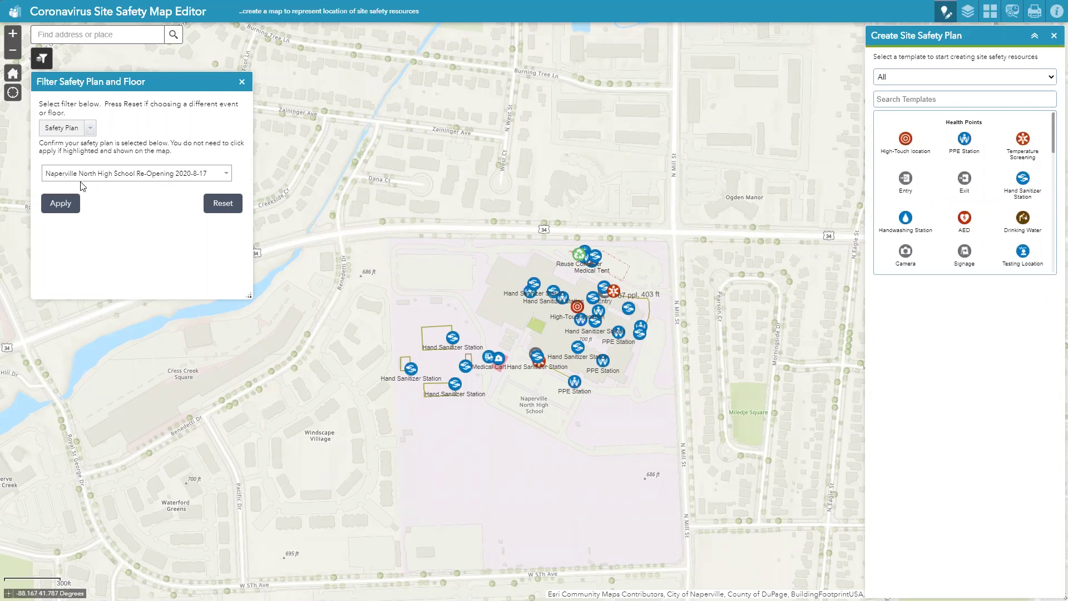
pyautogui.click(242, 82)
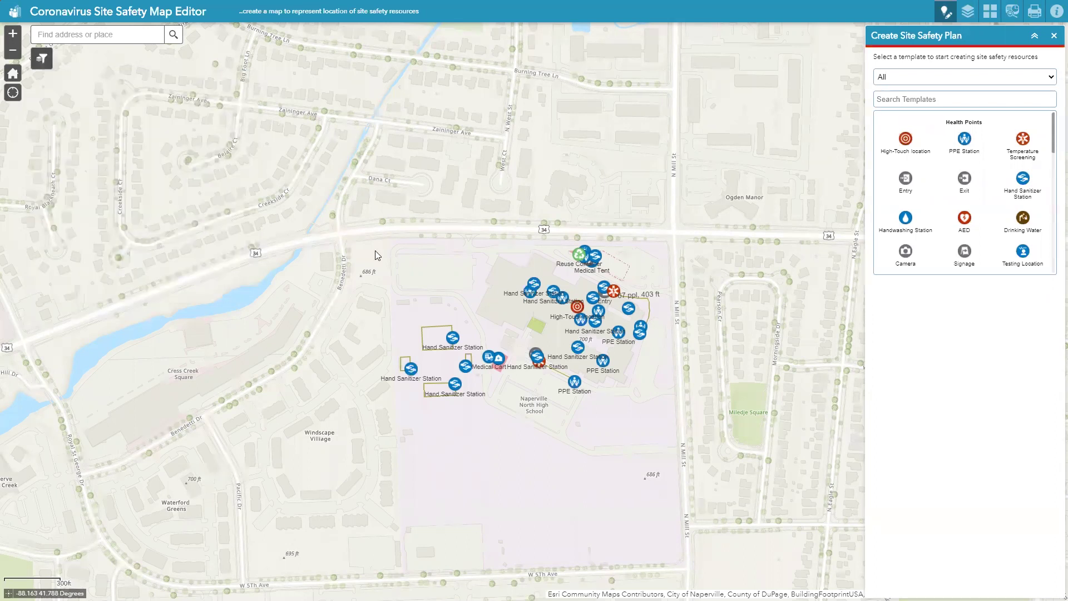
# Add a Hand Sanitizer Station just north of the school building, west of the Reuse Container, with floor number 0, and save it
pyautogui.scroll(1, 516, 373)
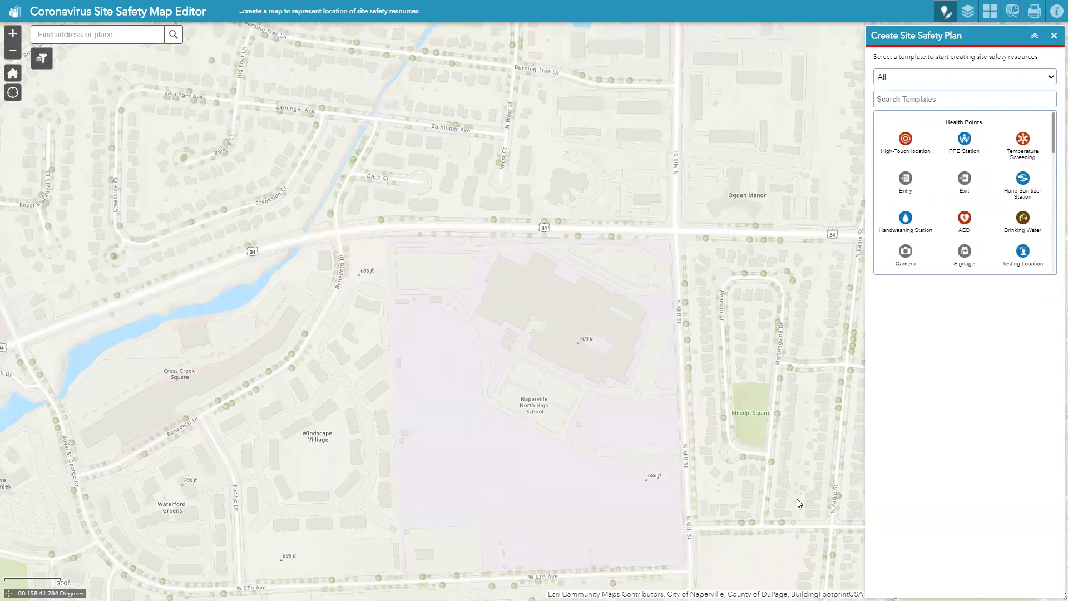
pyautogui.moveTo(788, 521); pyautogui.dragTo(745, 511)
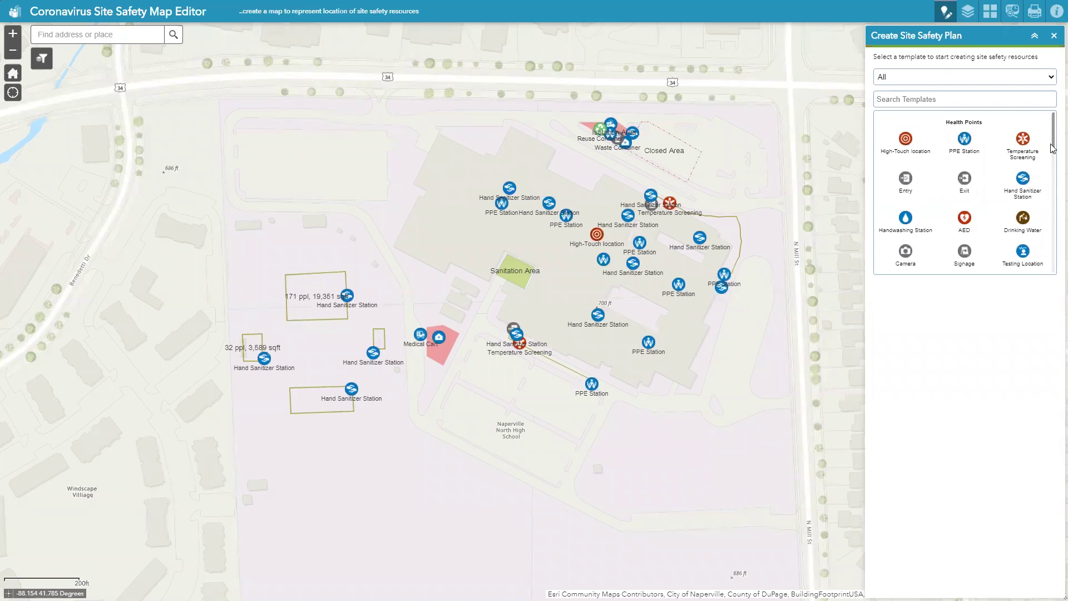
pyautogui.scroll(-3, 1053, 179)
pyautogui.scroll(-5, 1053, 179)
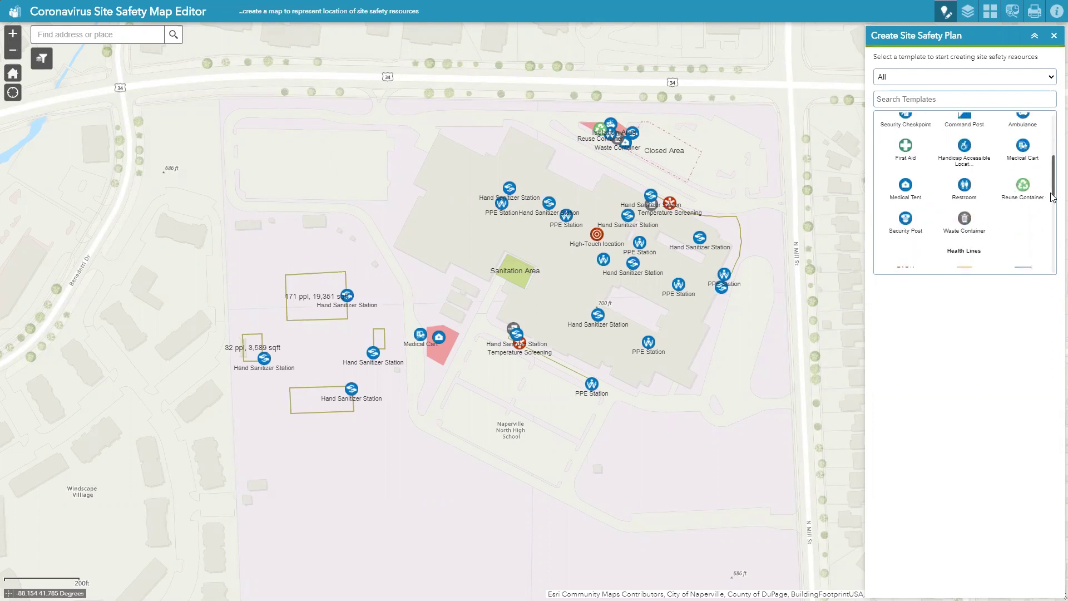
pyautogui.scroll(8, 1051, 196)
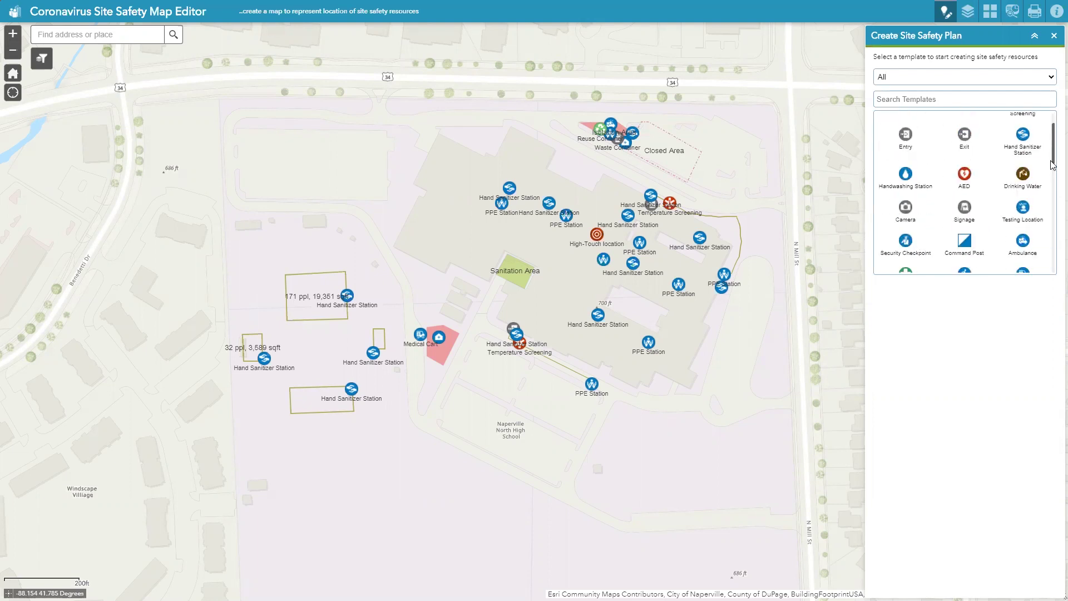
pyautogui.click(1029, 169)
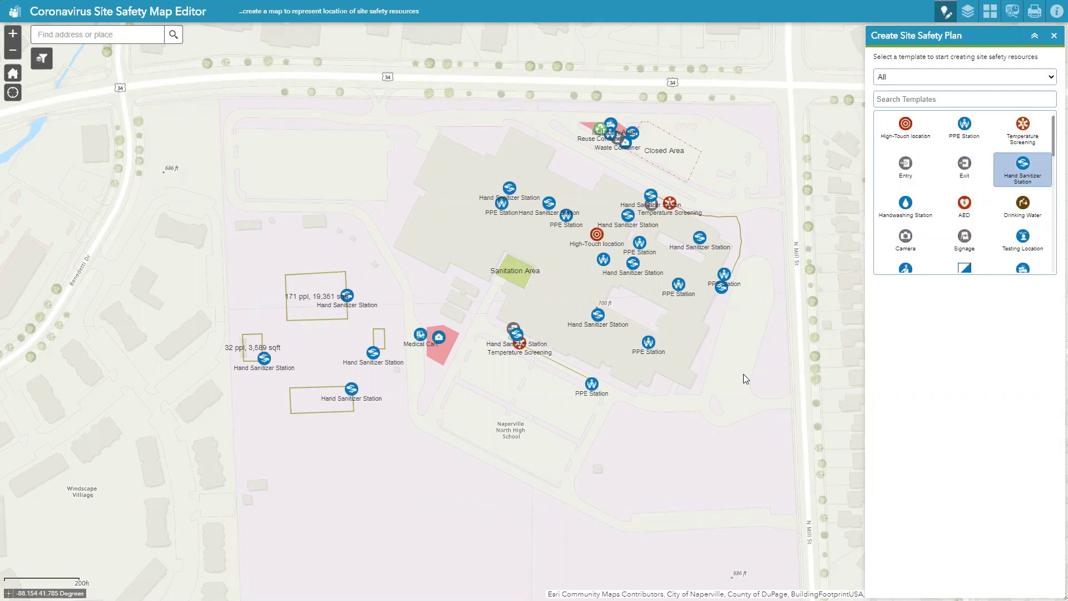
pyautogui.click(561, 143)
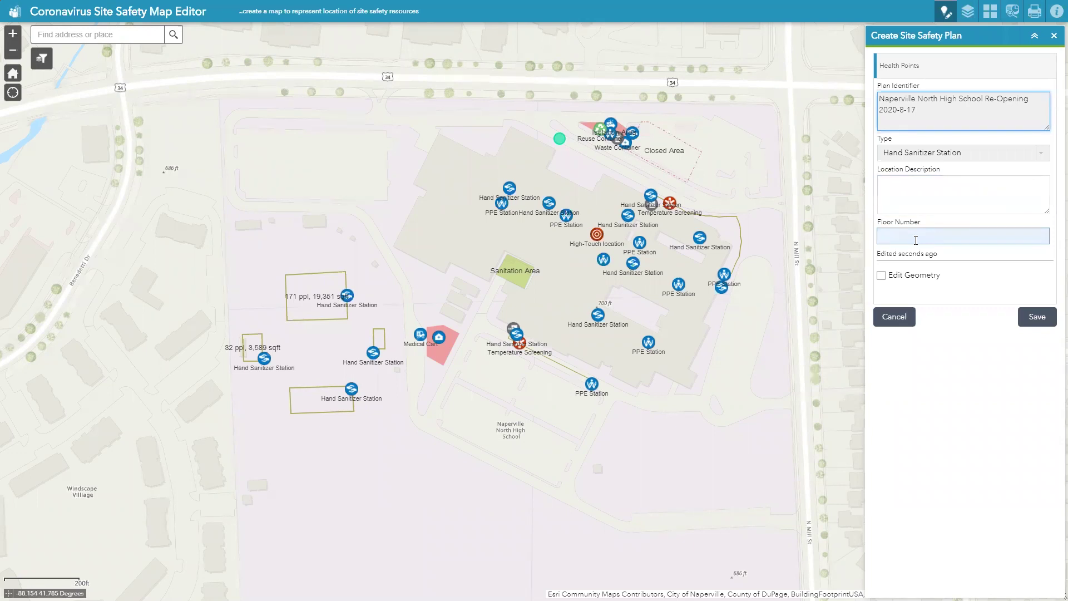
pyautogui.click(968, 238)
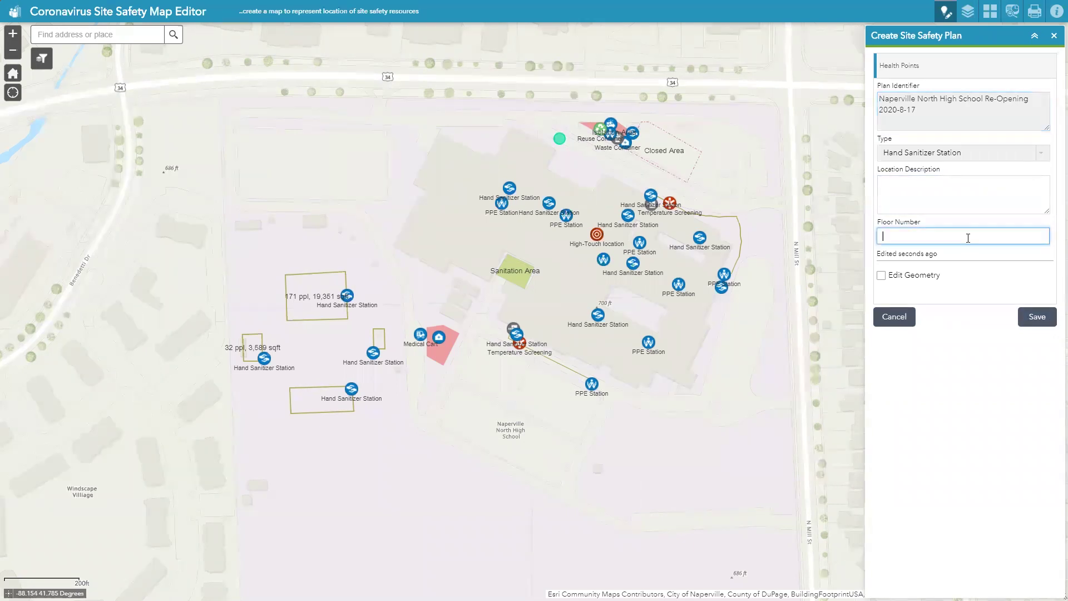
pyautogui.write('0')
pyautogui.click(1036, 317)
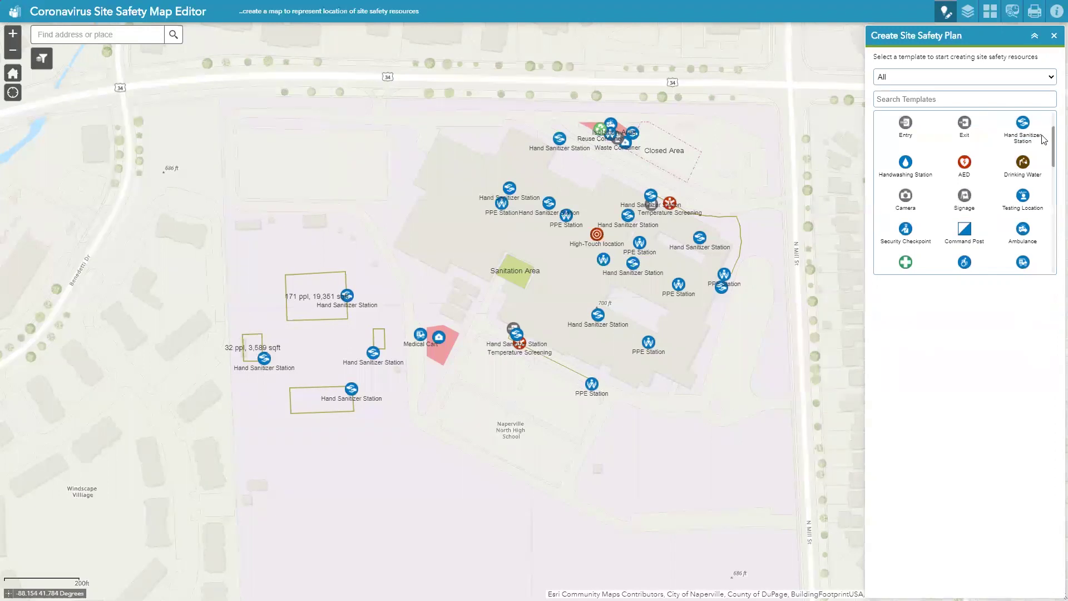
# Draw a four-sided social distance Crowd Area of about 29,400 sq ft east of the school building, below the PPE Station
pyautogui.moveTo(1053, 135); pyautogui.dragTo(1053, 193)
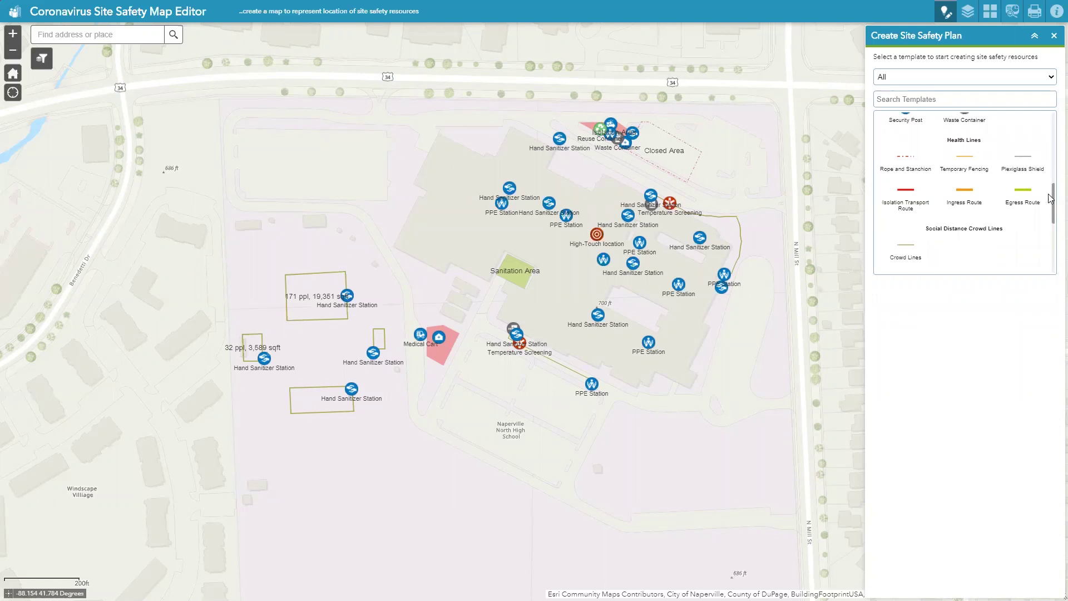
pyautogui.moveTo(1054, 199); pyautogui.dragTo(1054, 219)
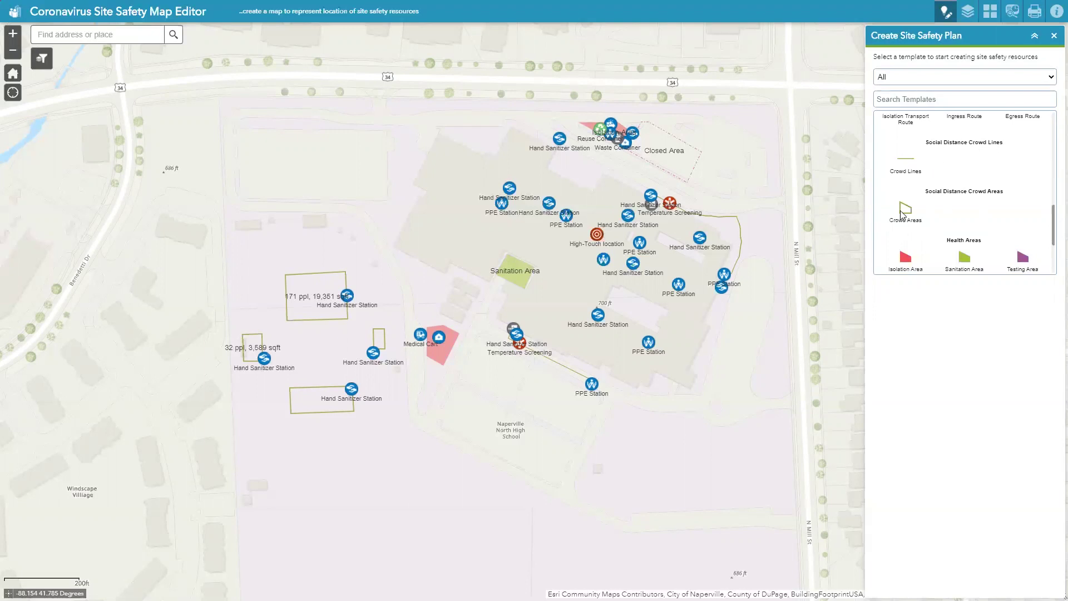
pyautogui.moveTo(779, 314); pyautogui.dragTo(760, 289)
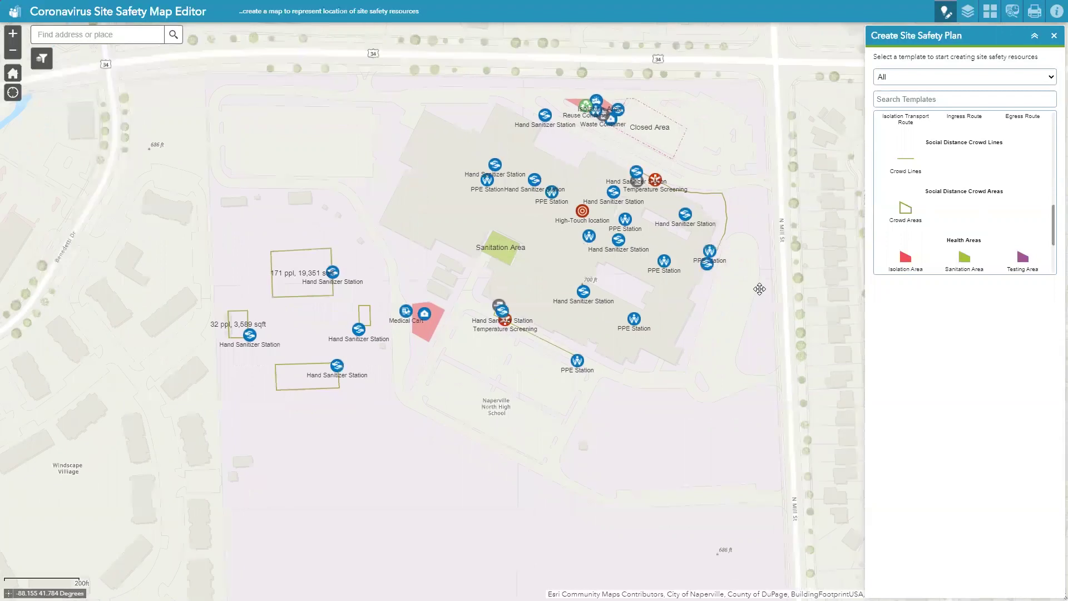
pyautogui.click(906, 211)
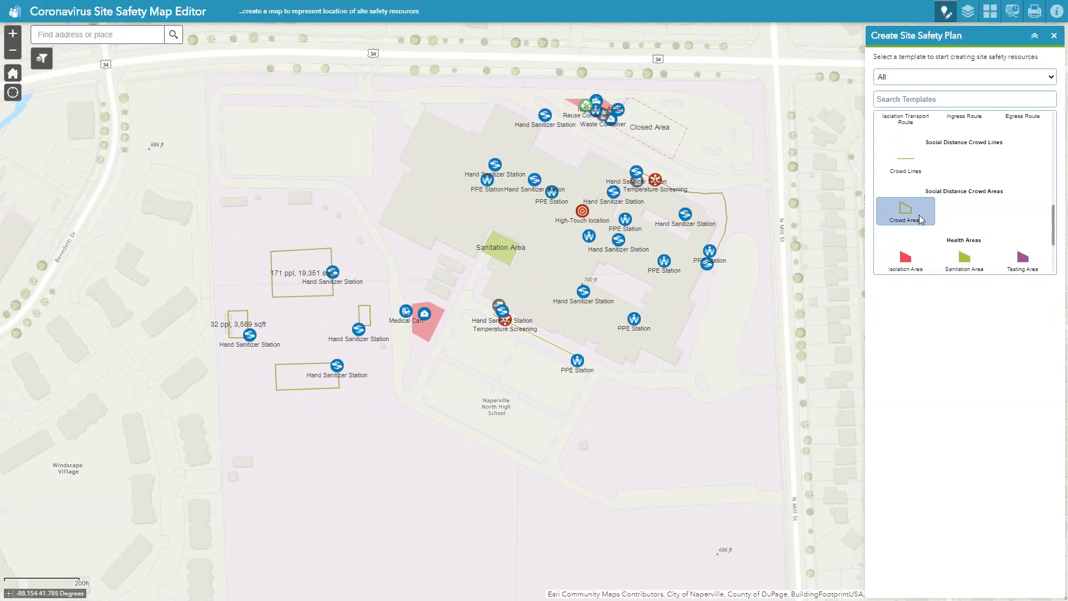
pyautogui.click(715, 266)
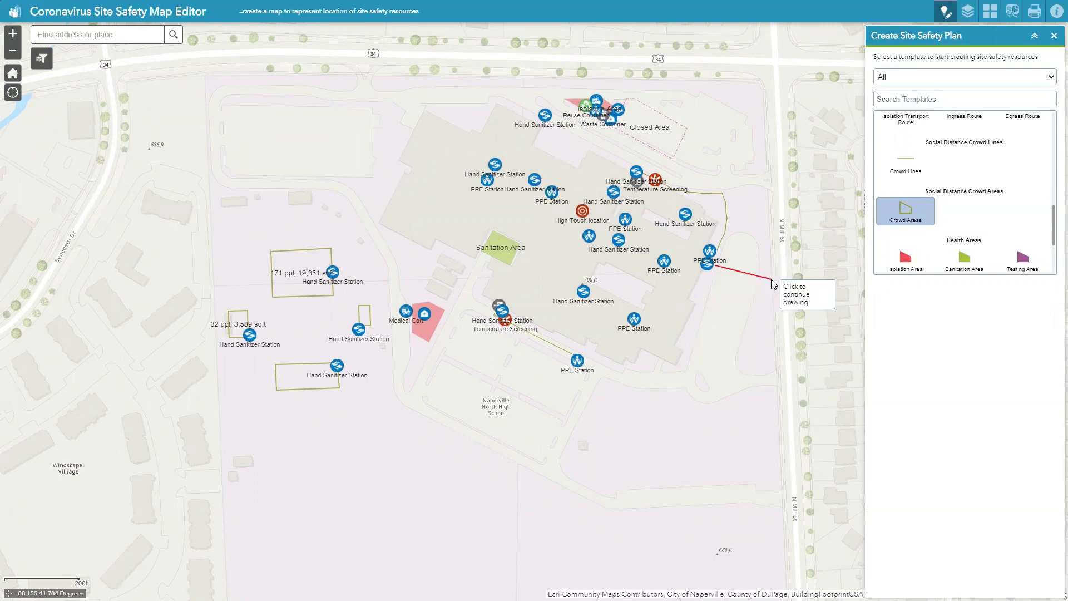
pyautogui.click(759, 279)
pyautogui.click(735, 360)
pyautogui.doubleClick(691, 365)
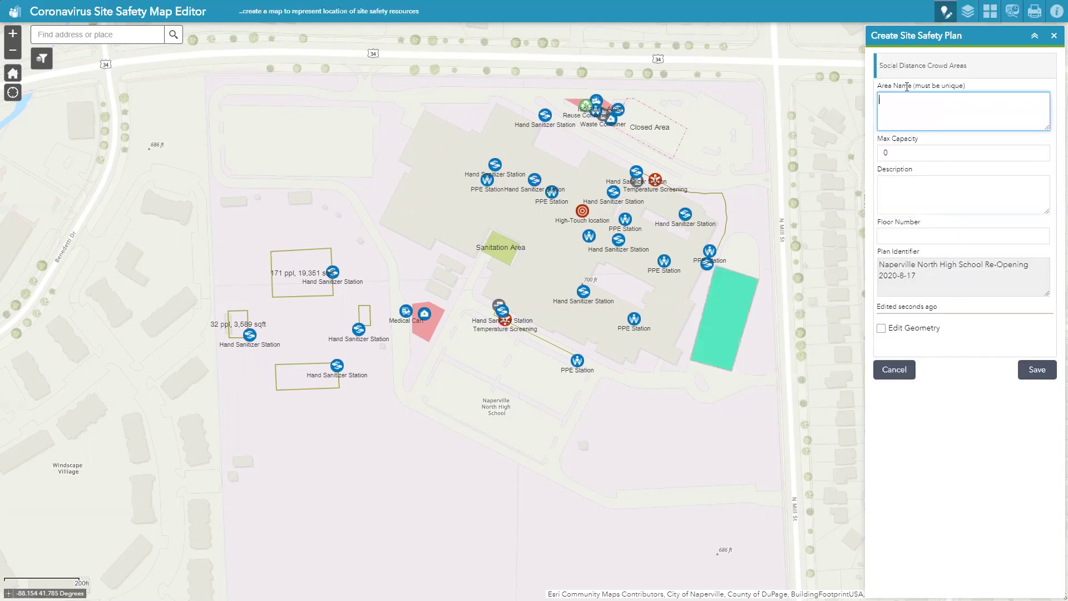
# Name the new crowd area "Queing Area 1" and save it
pyautogui.write('Queing Area 1')
pyautogui.click(936, 210)
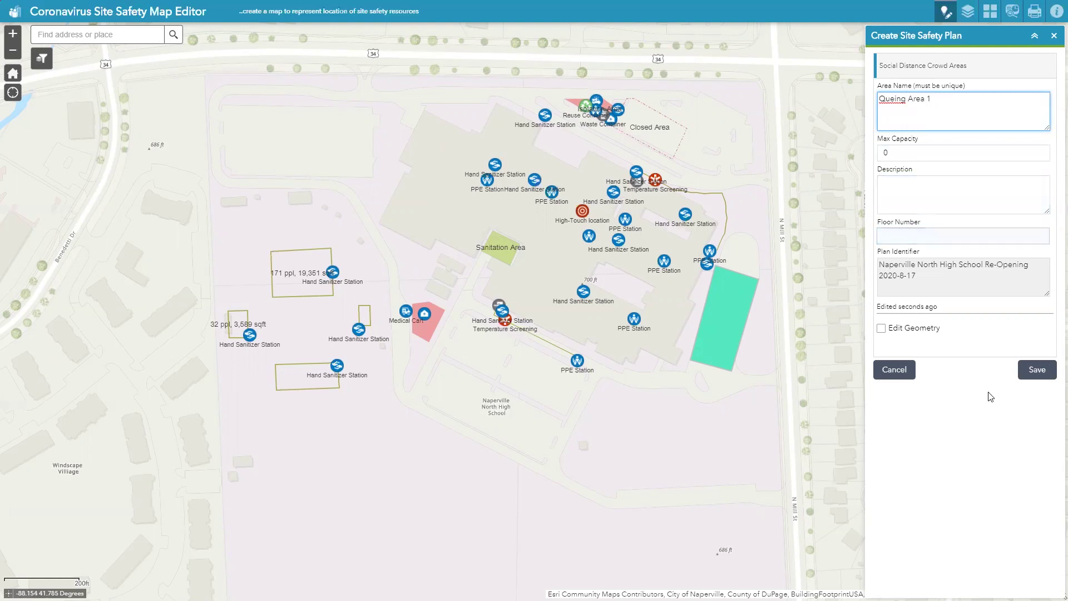
pyautogui.click(1037, 371)
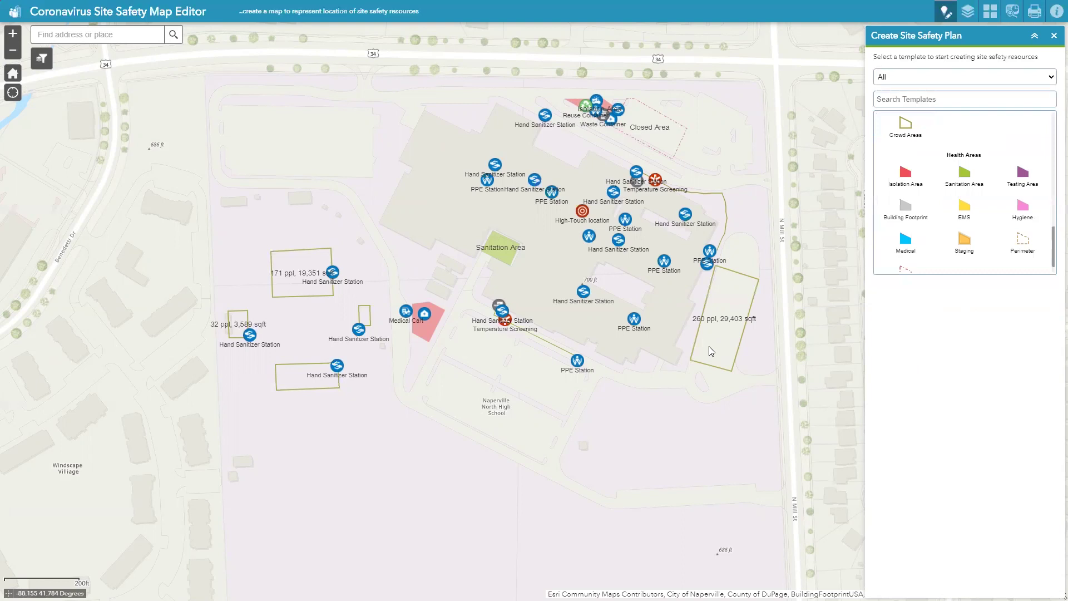
# Set the max capacity of the crowd area Queing Area 1, east of the school building, to 230 and save it
pyautogui.scroll(2, 749, 365)
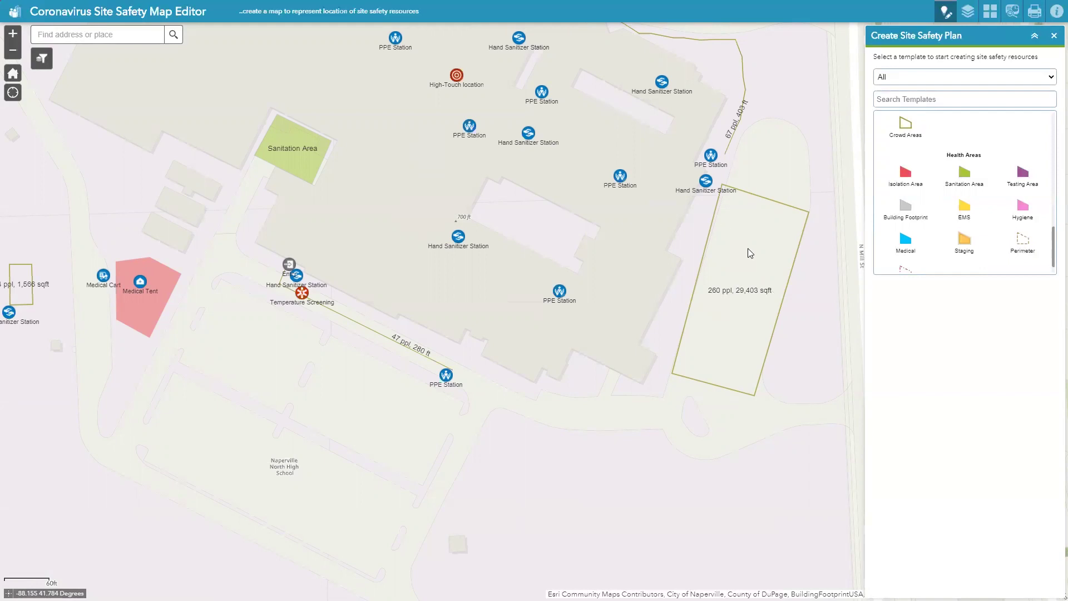
pyautogui.click(763, 327)
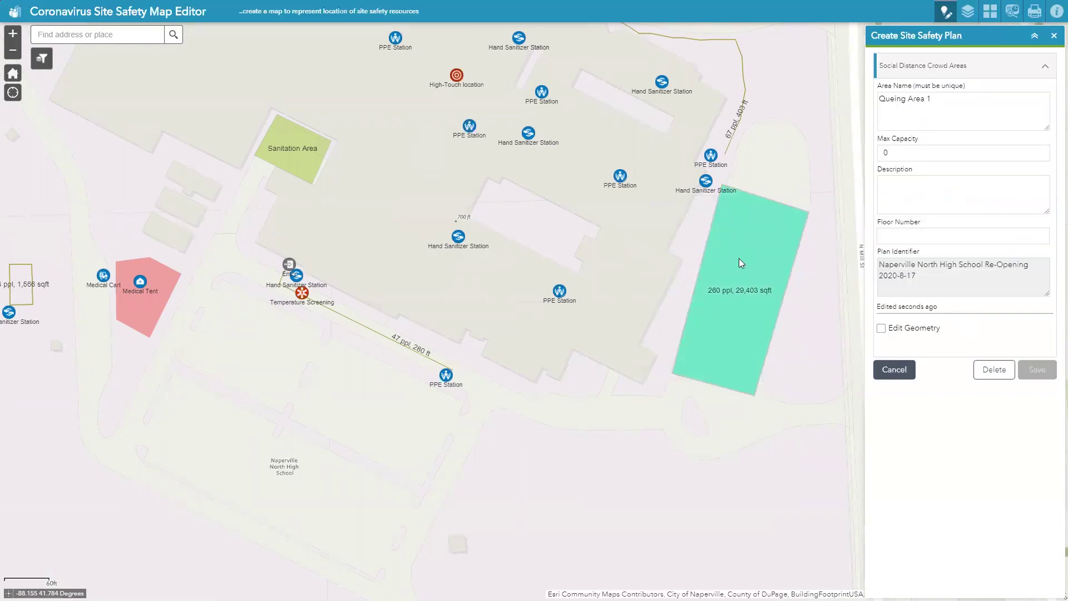
pyautogui.click(889, 153)
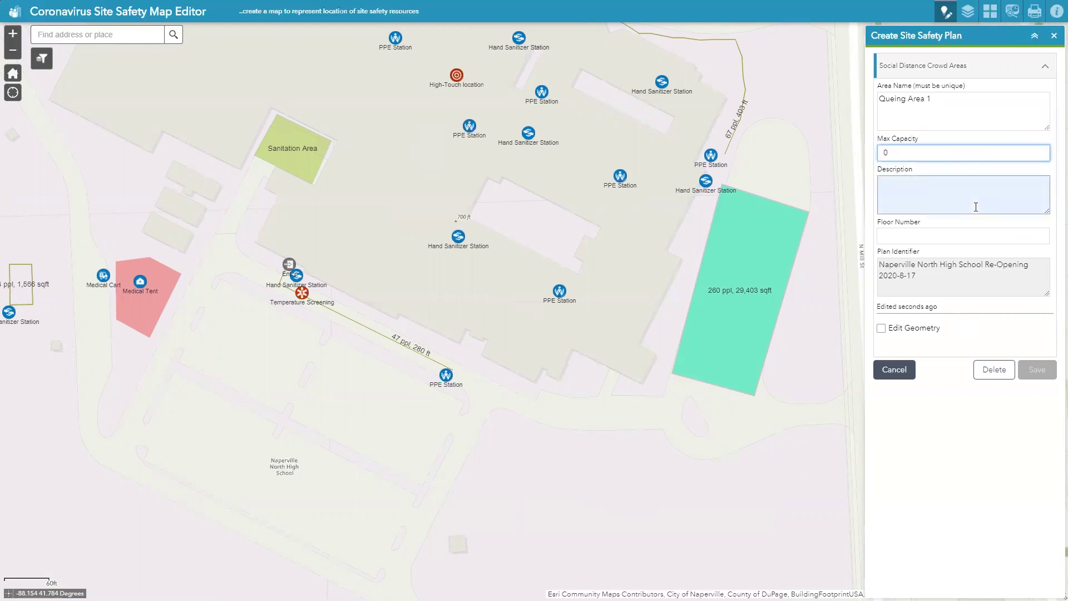
pyautogui.press('BackSpace')
pyautogui.write('230')
pyautogui.click(1002, 516)
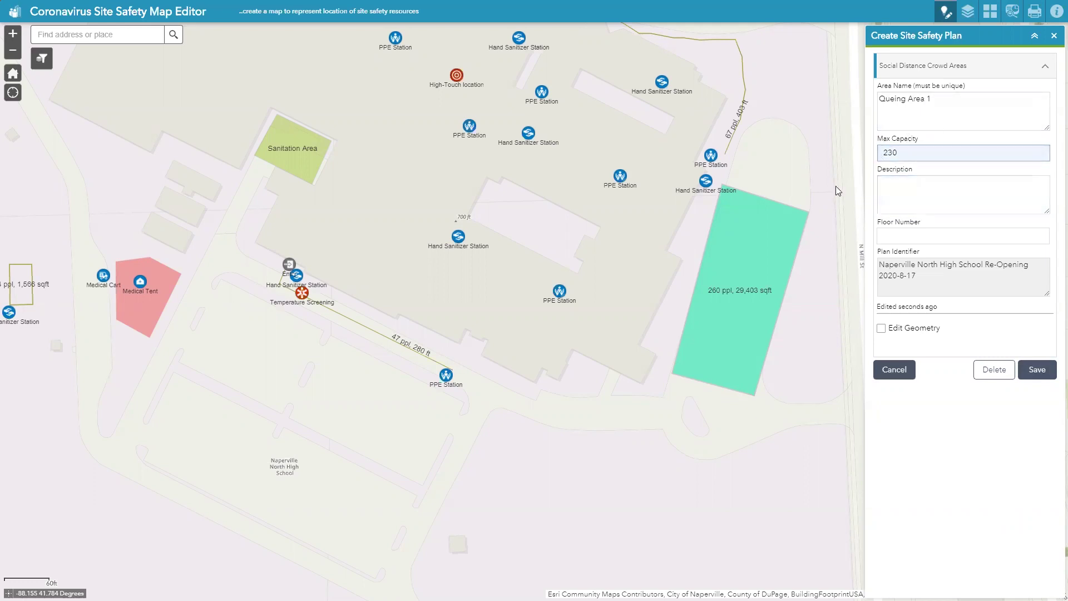
pyautogui.click(1039, 372)
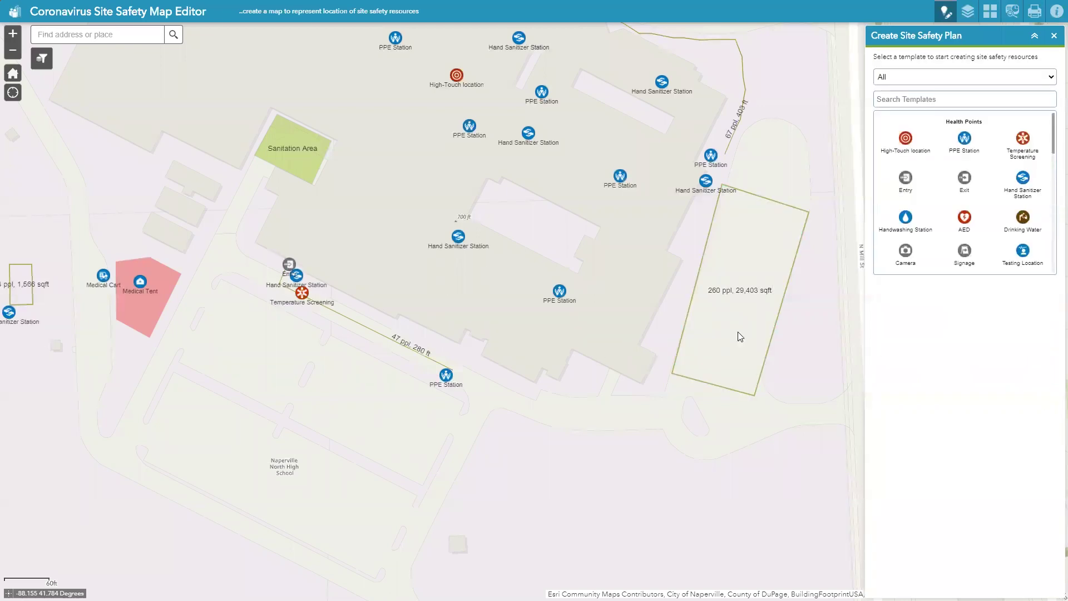
# Draw a social distance Crowd Line about 155 ft long from Queing Area 1's southwest corner around to the school building, and save it
pyautogui.moveTo(534, 201); pyautogui.dragTo(541, 346)
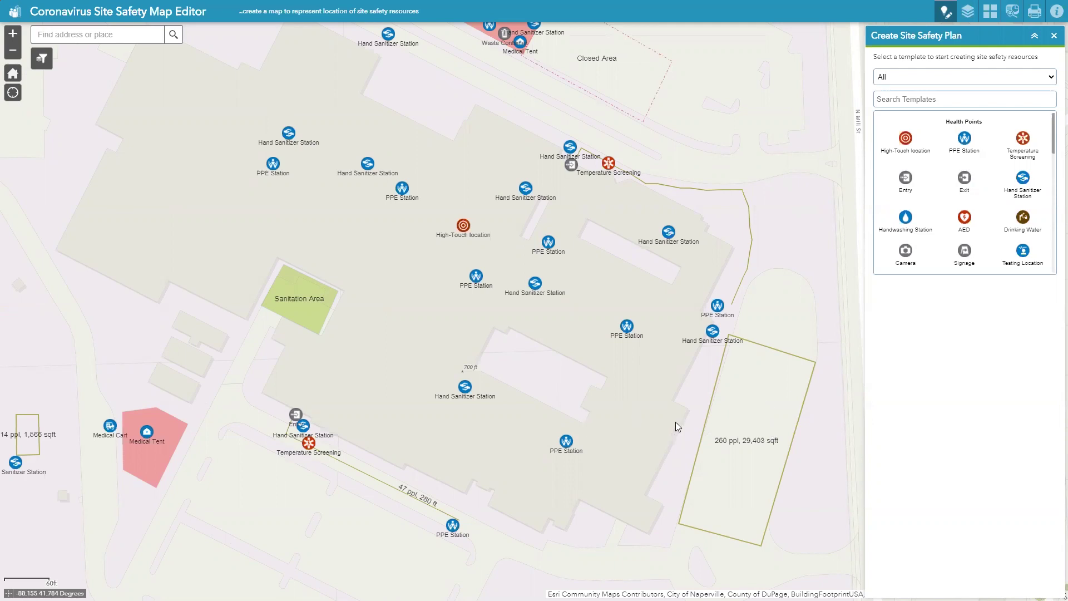
pyautogui.moveTo(676, 422); pyautogui.dragTo(695, 276)
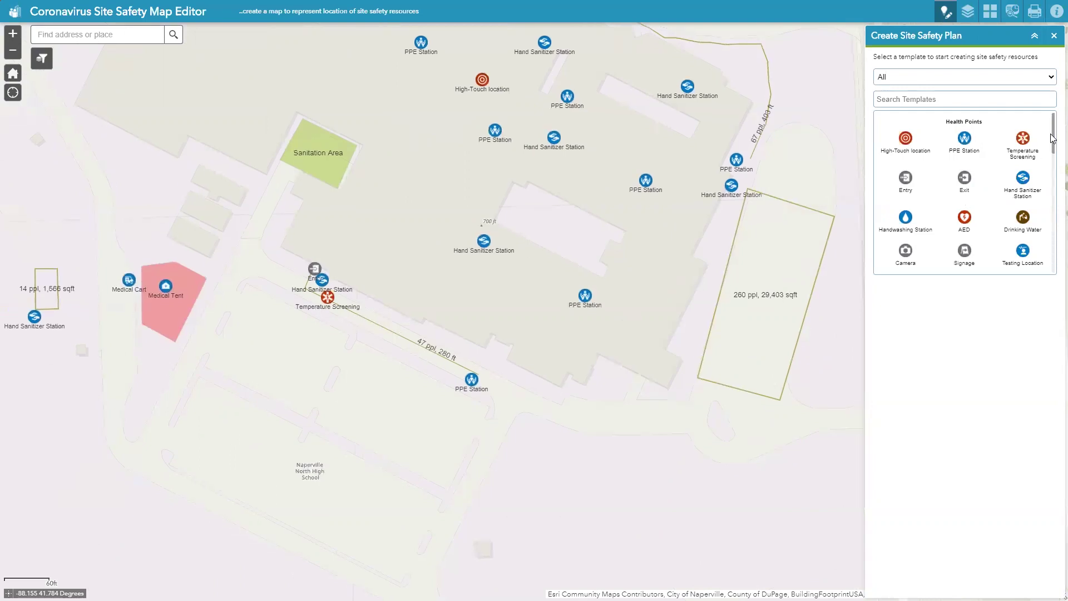
pyautogui.moveTo(1054, 138); pyautogui.dragTo(1052, 203)
pyautogui.scroll(-1, 973, 201)
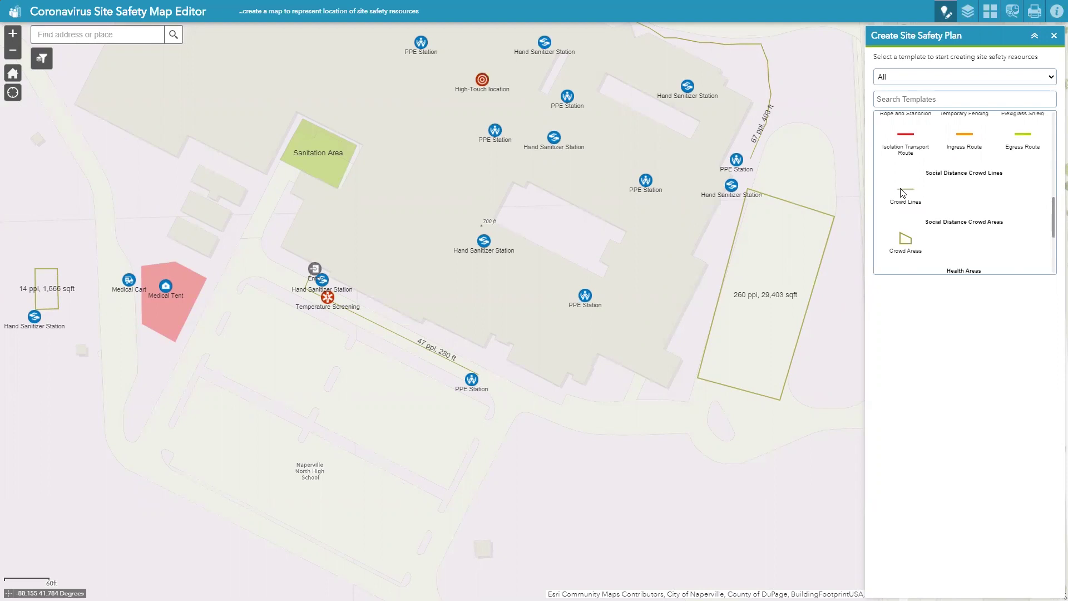
pyautogui.click(902, 192)
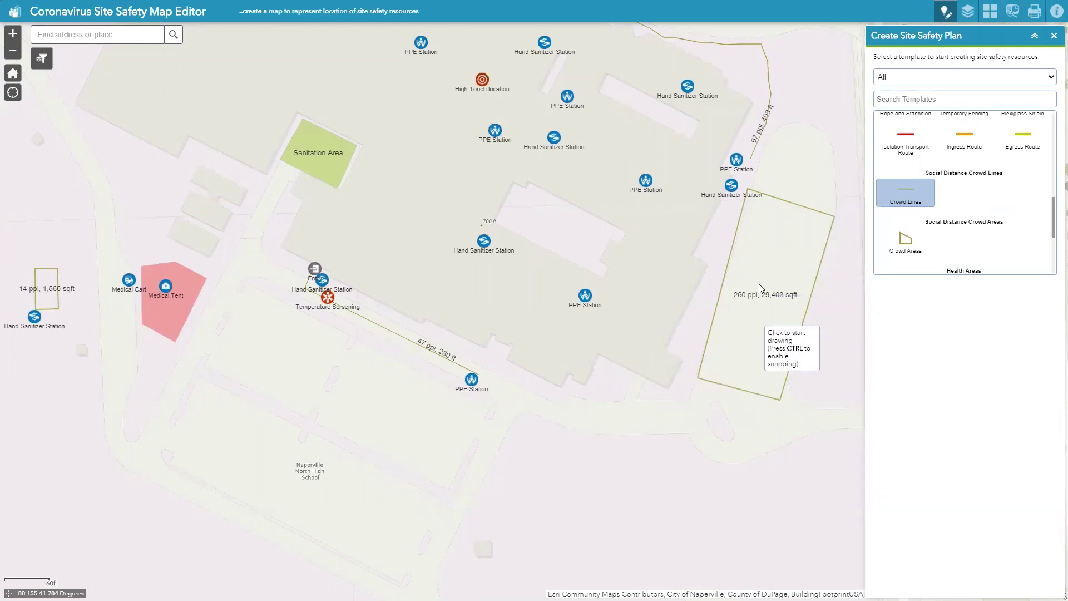
pyautogui.click(697, 377)
pyautogui.click(629, 404)
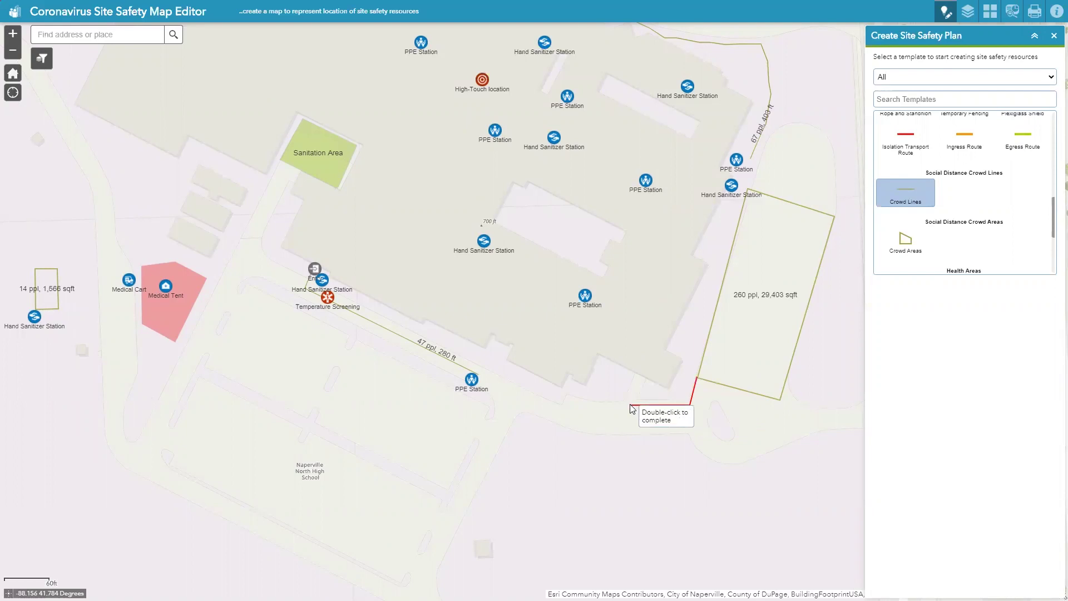
pyautogui.doubleClick(640, 380)
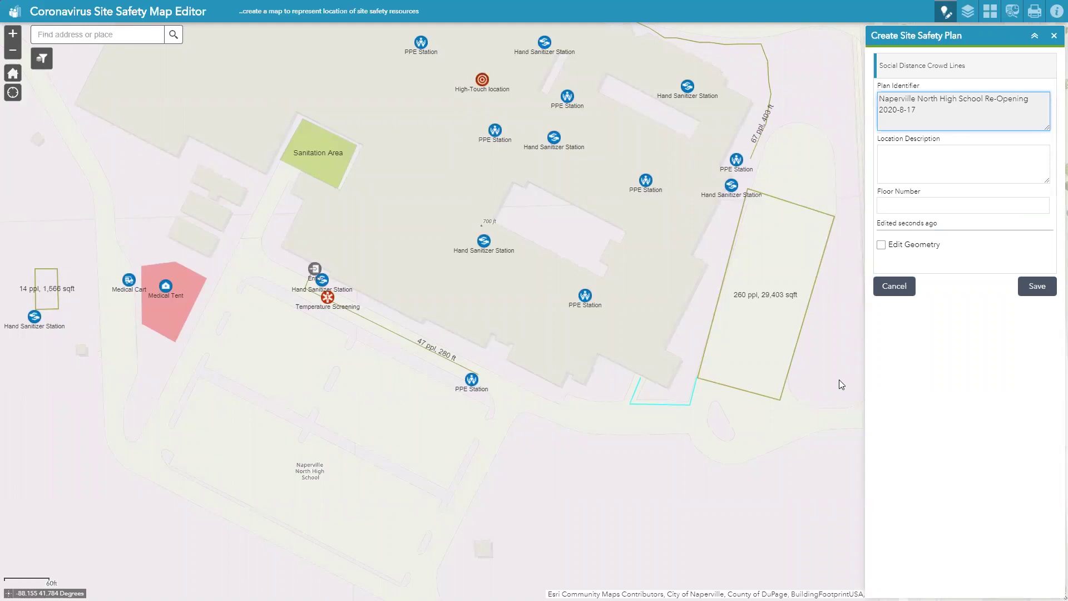
pyautogui.click(1030, 298)
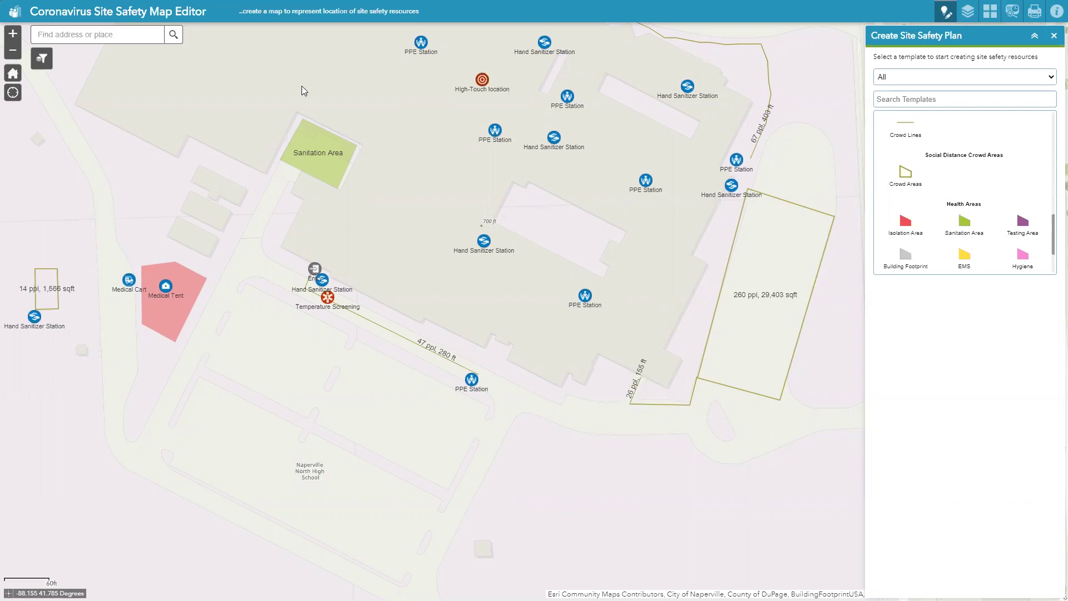
# Look through the remaining Health Areas templates and view the whole school site on the map
pyautogui.moveTo(419, 209); pyautogui.dragTo(453, 308)
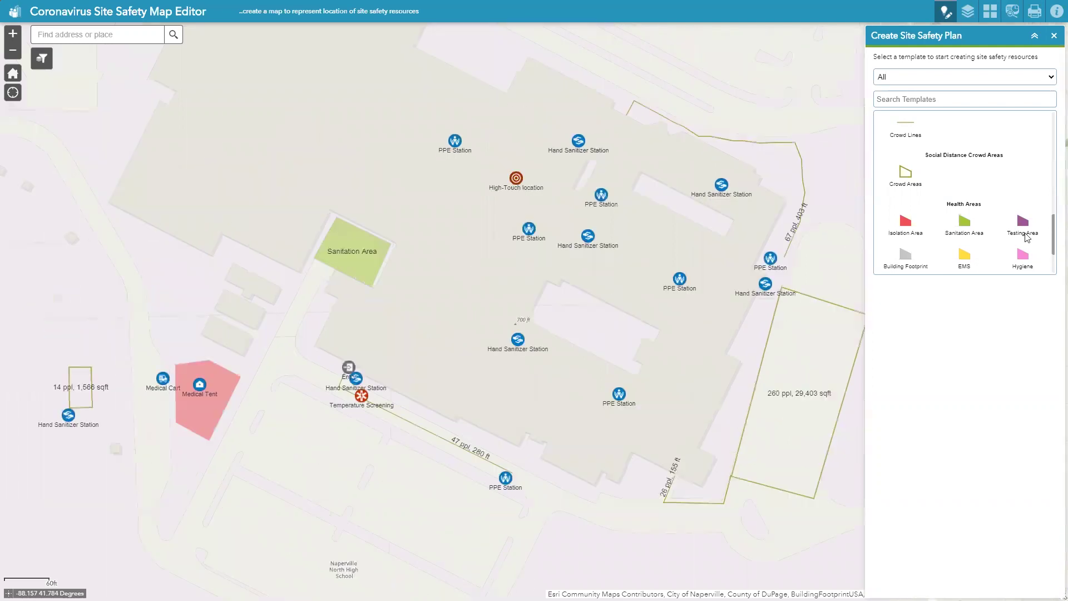
pyautogui.scroll(-1, 905, 162)
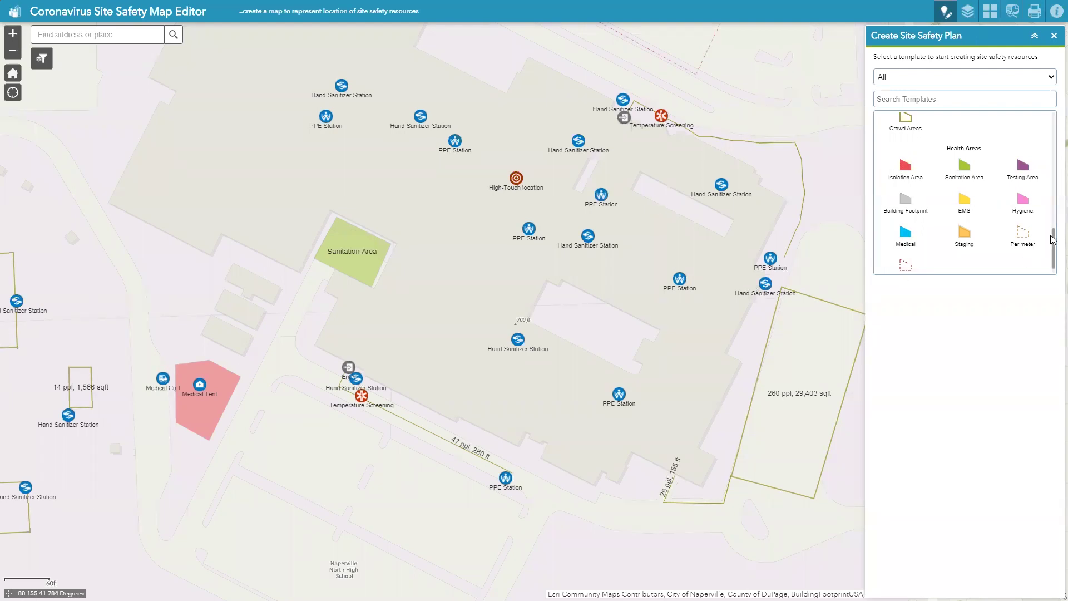
pyautogui.scroll(-1, 1005, 259)
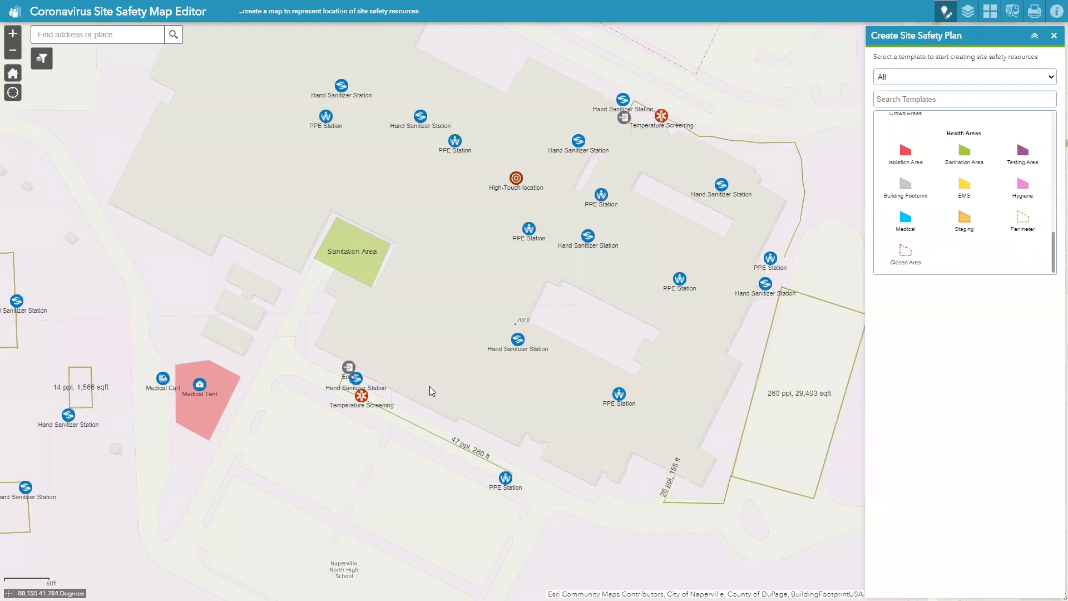
pyautogui.scroll(-1, 429, 386)
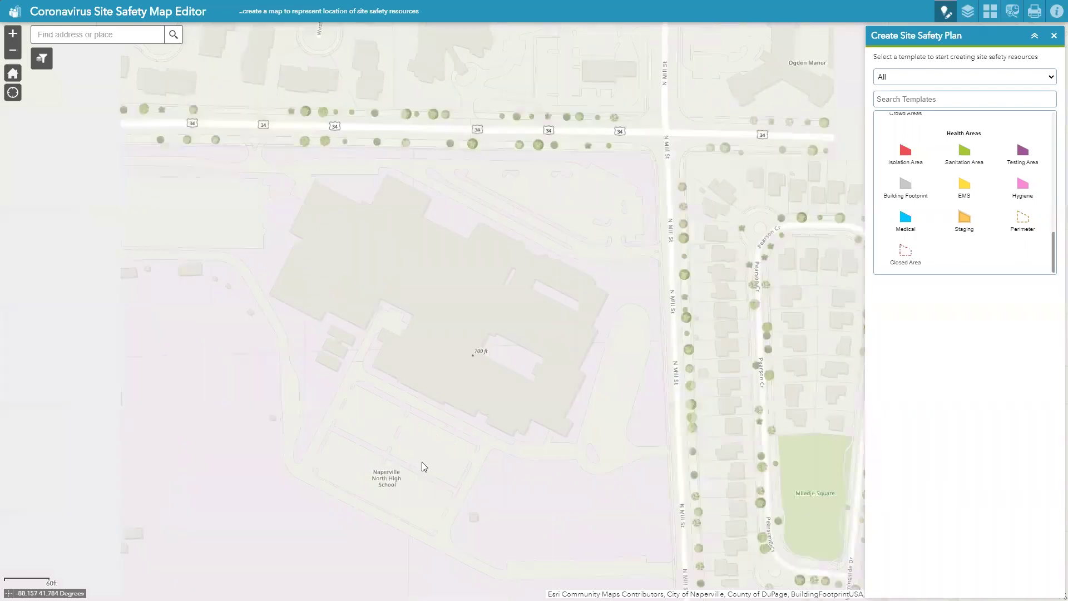
pyautogui.moveTo(675, 201); pyautogui.dragTo(718, 183)
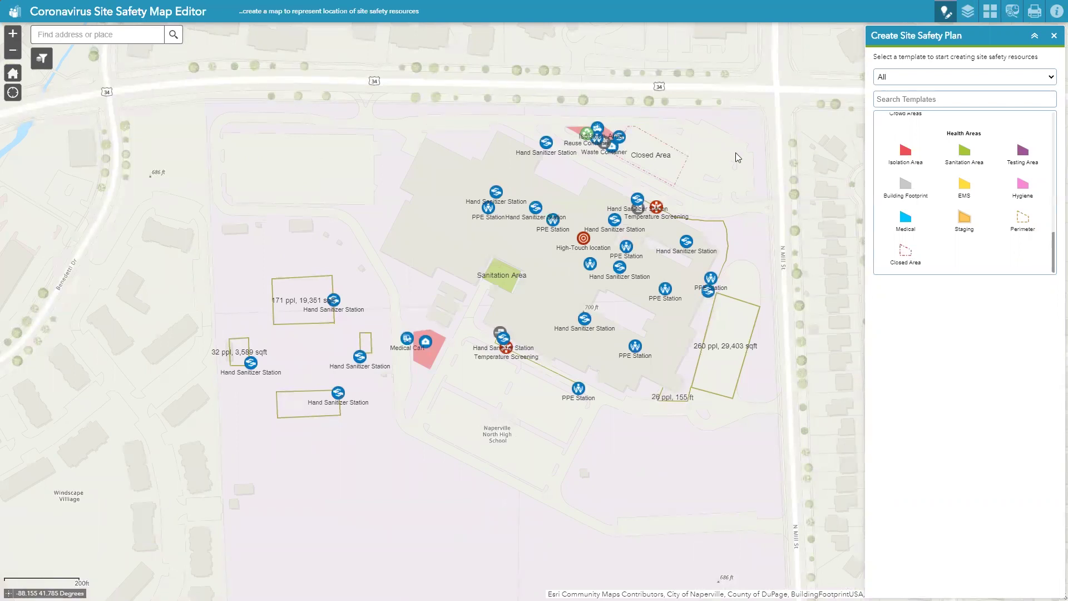
# Examine the Site Safety Report tool and the output formats available for printing the map
pyautogui.click(1012, 13)
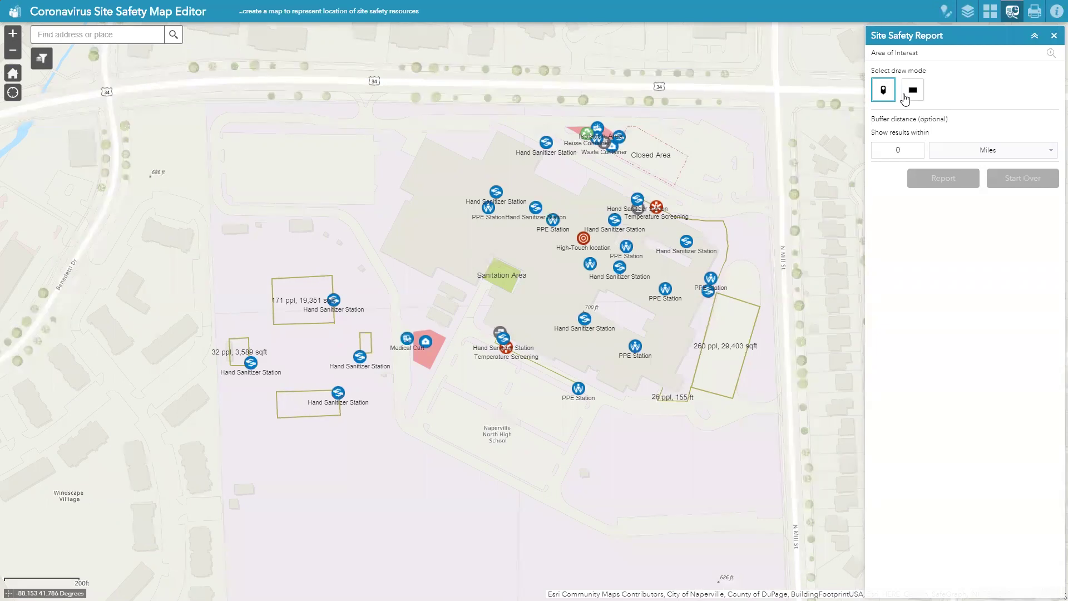
pyautogui.click(1035, 34)
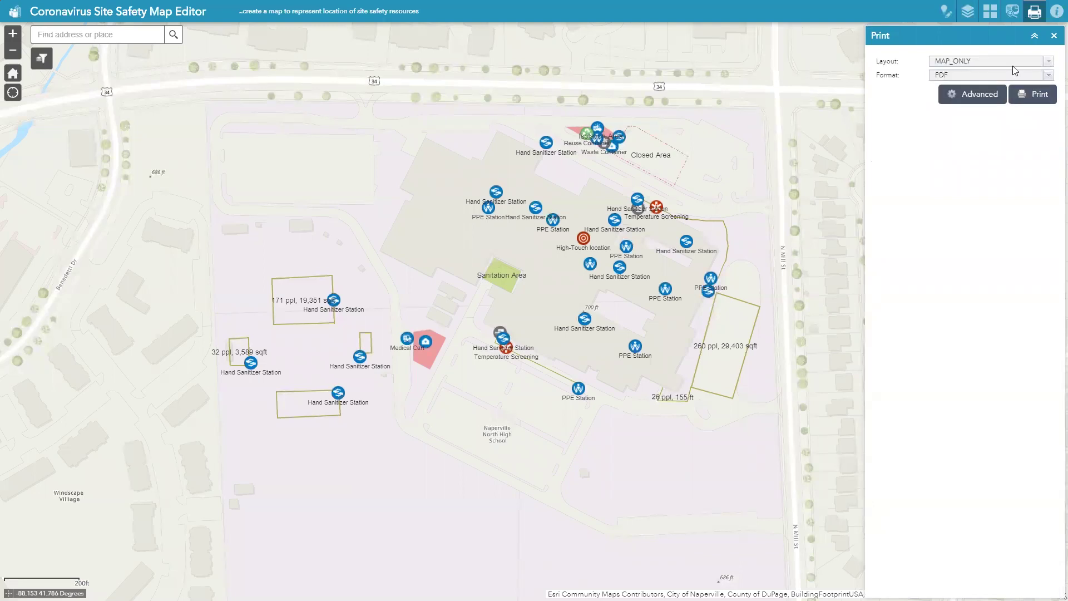
pyautogui.click(1023, 75)
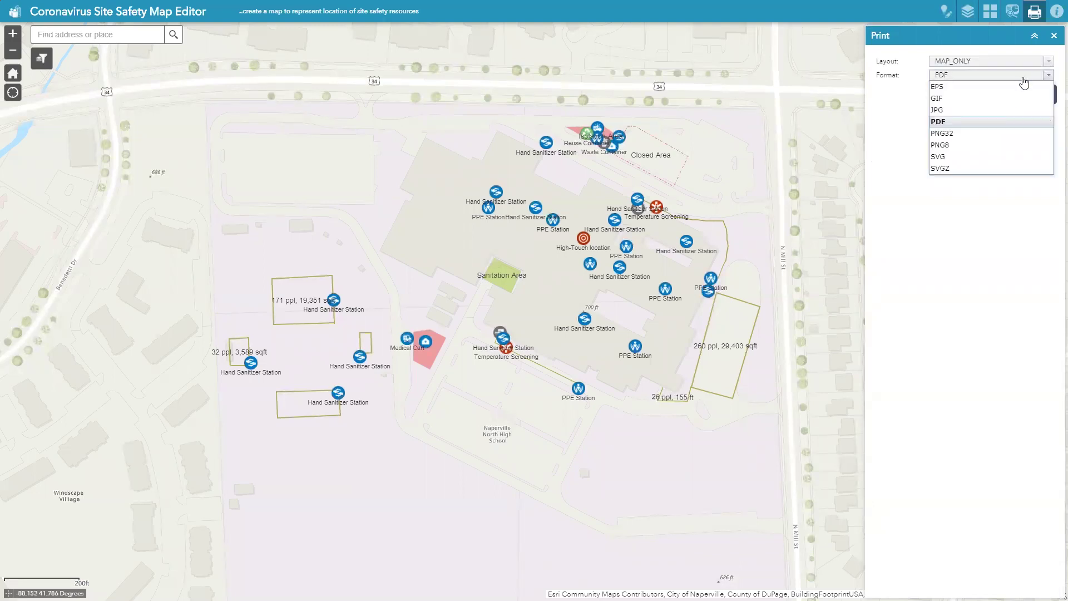
pyautogui.click(1054, 61)
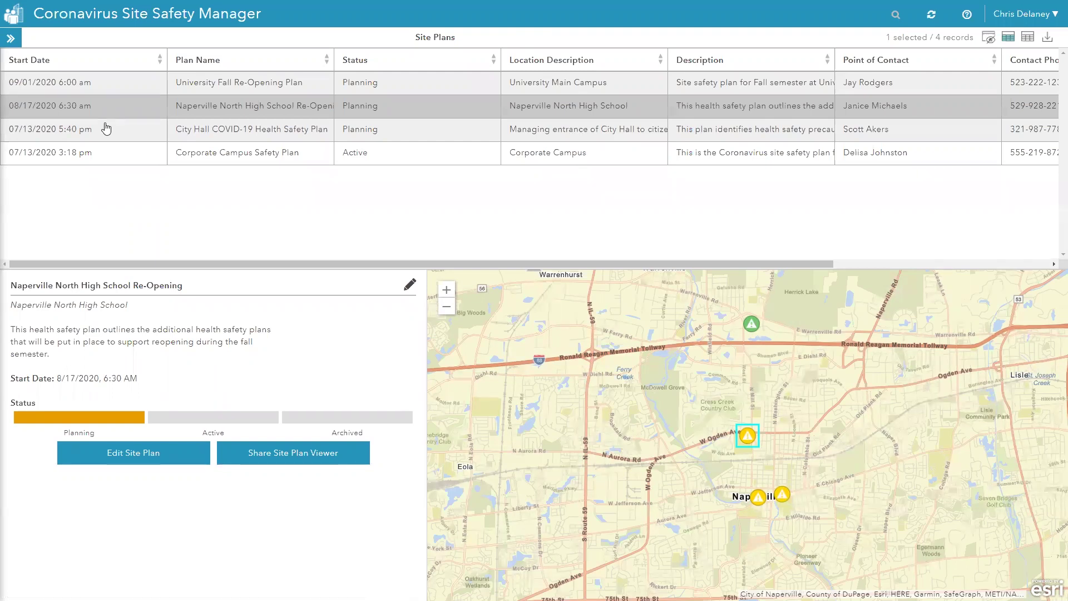
# Open the Site Plan Viewer from the Site Safety Manager for the Naperville North High School plan and filter it to floor number 1
pyautogui.click(280, 459)
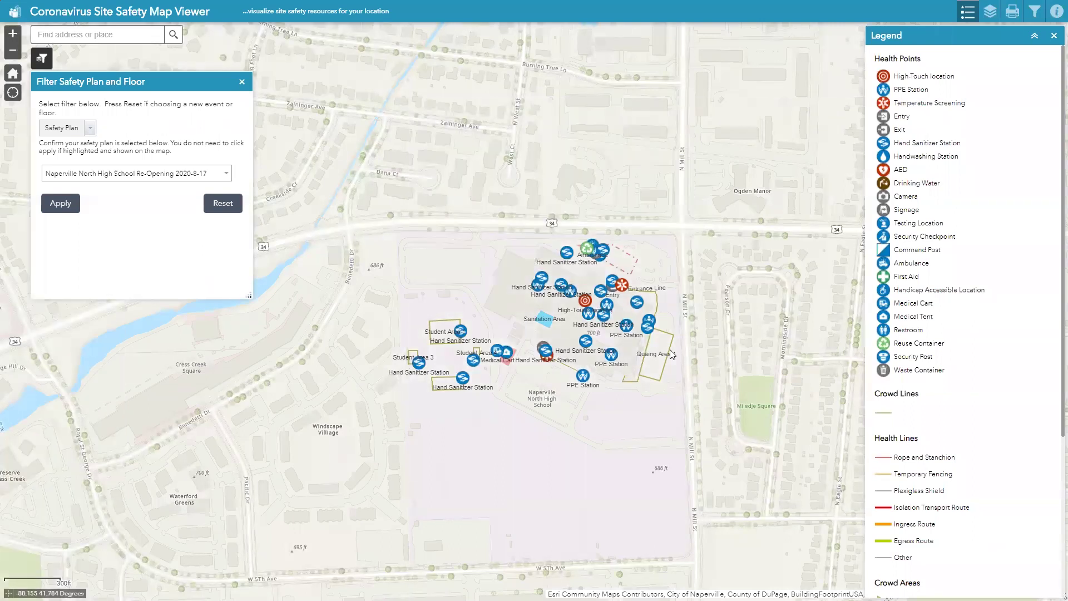
pyautogui.scroll(1, 589, 352)
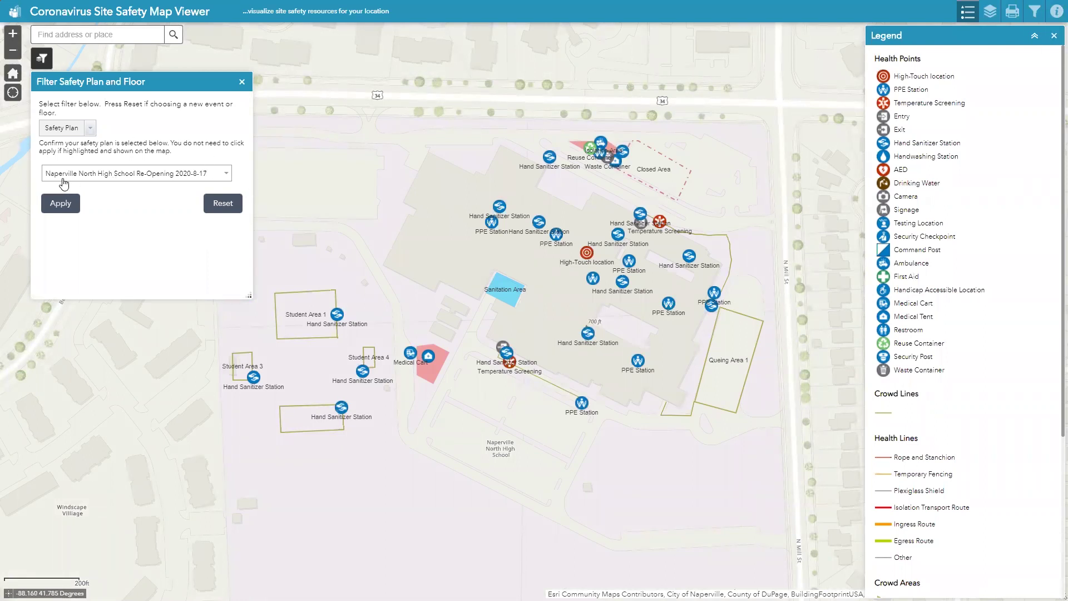
pyautogui.click(91, 129)
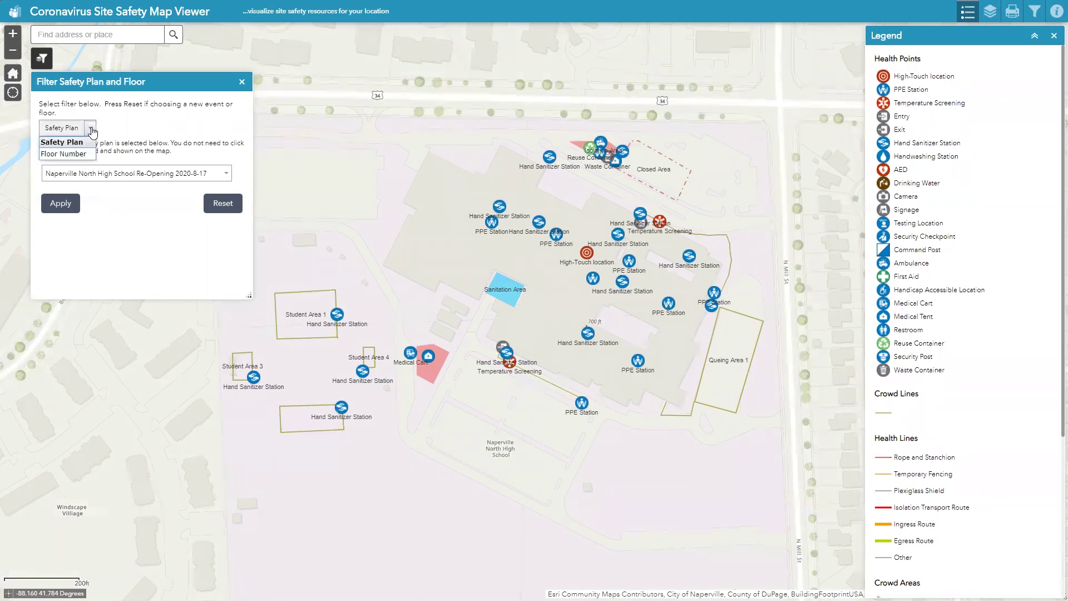
pyautogui.click(75, 154)
pyautogui.click(95, 159)
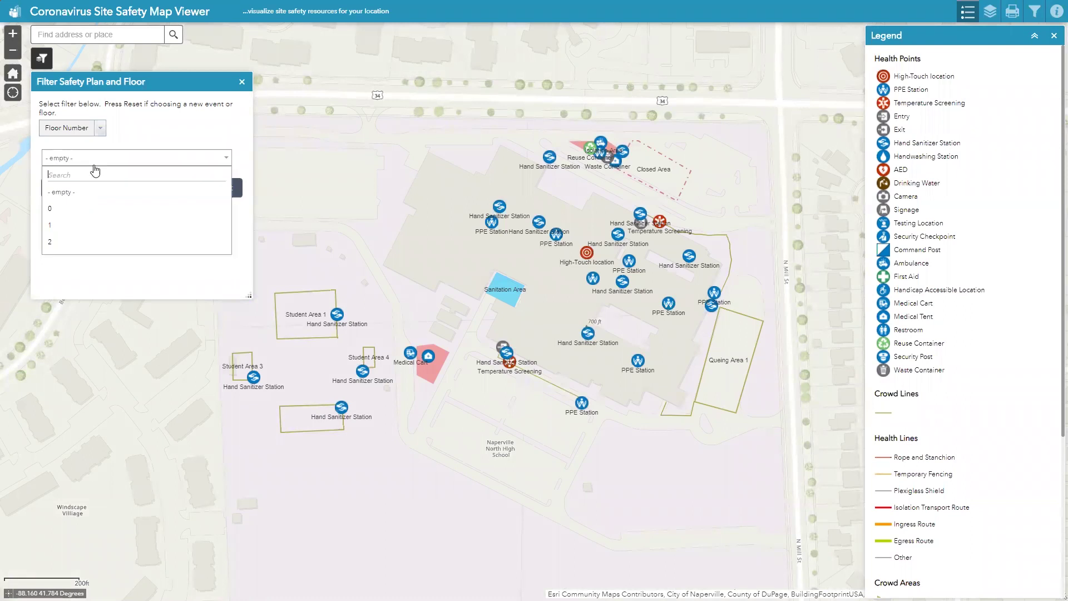
pyautogui.click(74, 224)
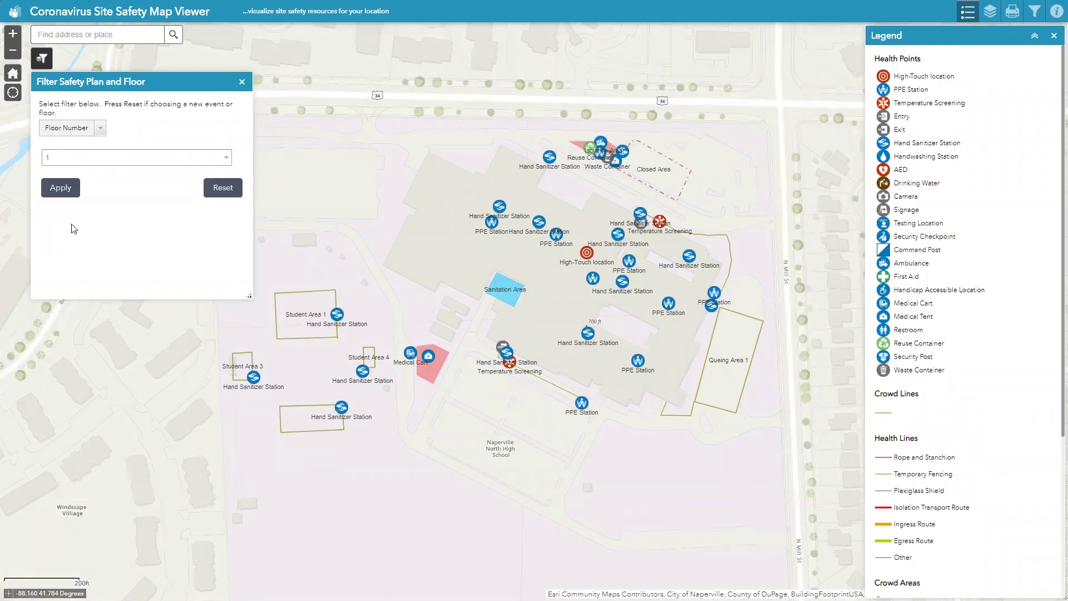
pyautogui.click(58, 191)
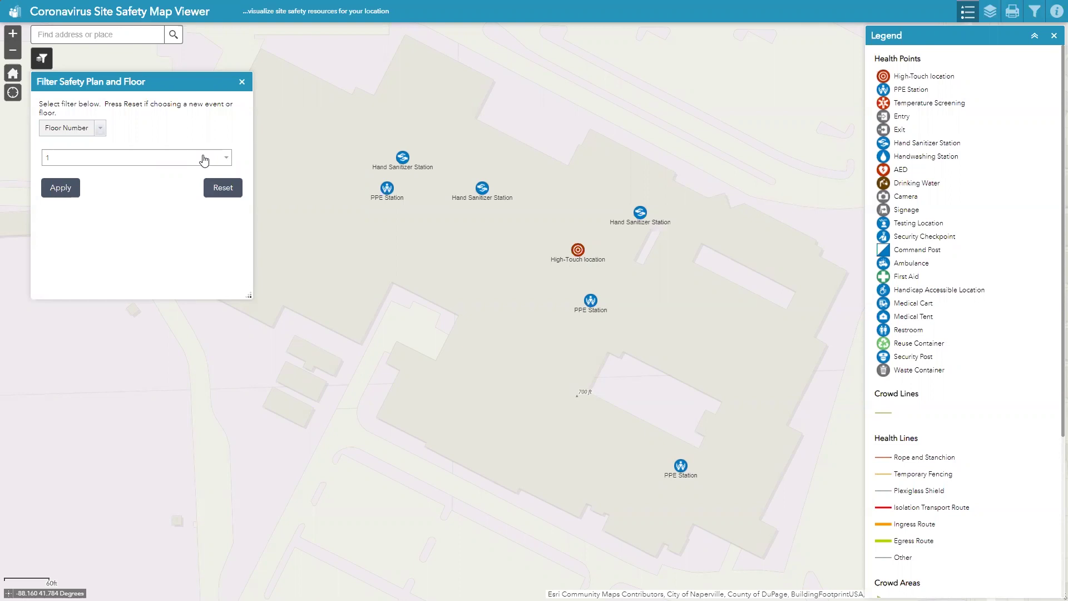
# Set the floor number filter to empty and apply it
pyautogui.click(85, 127)
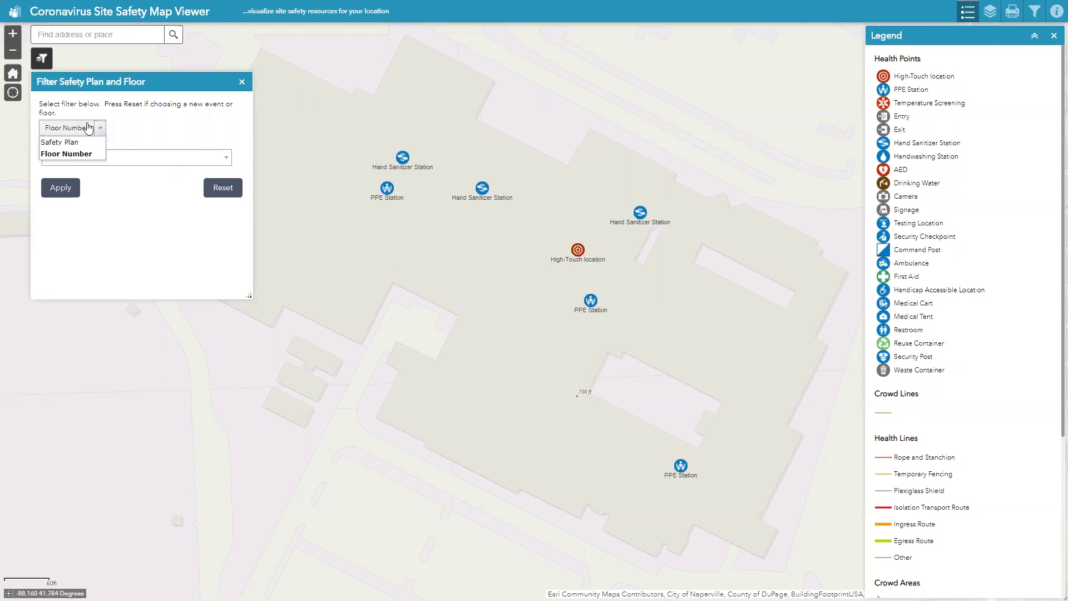
pyautogui.click(156, 162)
pyautogui.click(87, 196)
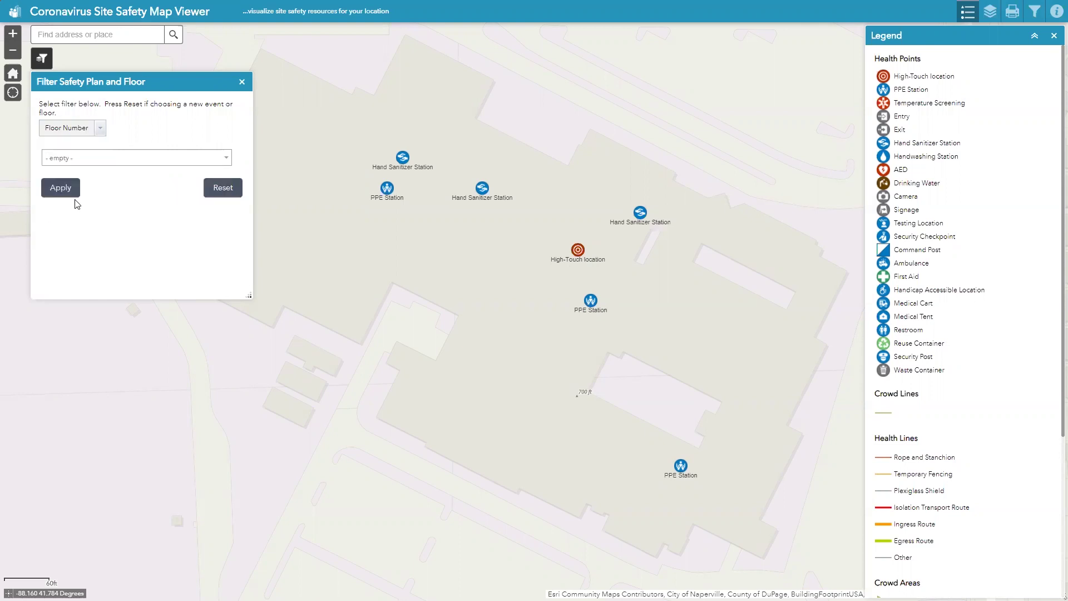
pyautogui.click(60, 188)
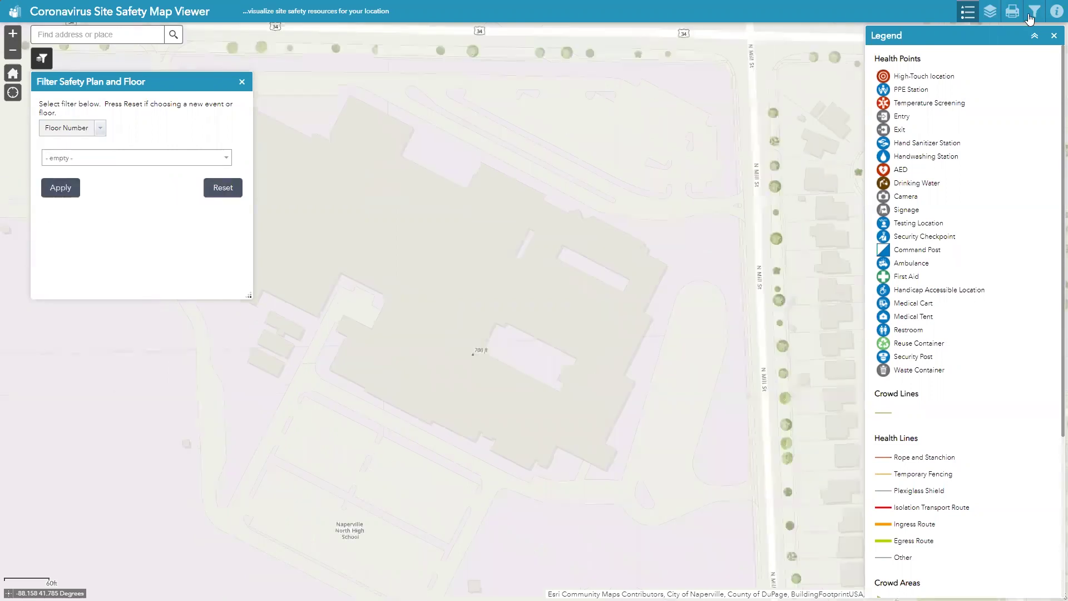
# Filter the mapped safety resources to floor number 0
pyautogui.moveTo(493, 95); pyautogui.dragTo(690, 95)
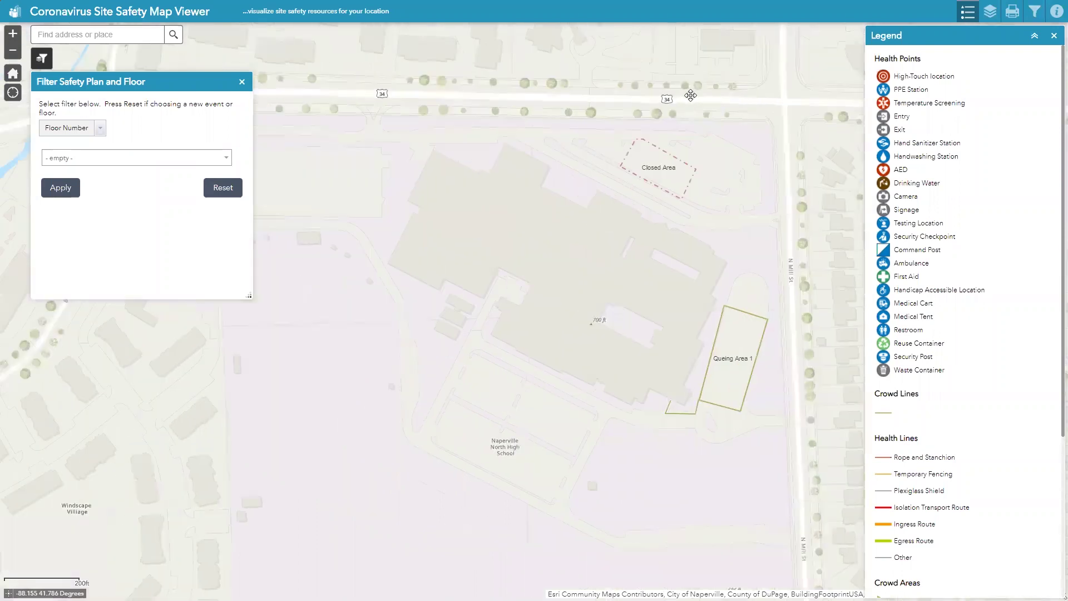
pyautogui.click(227, 160)
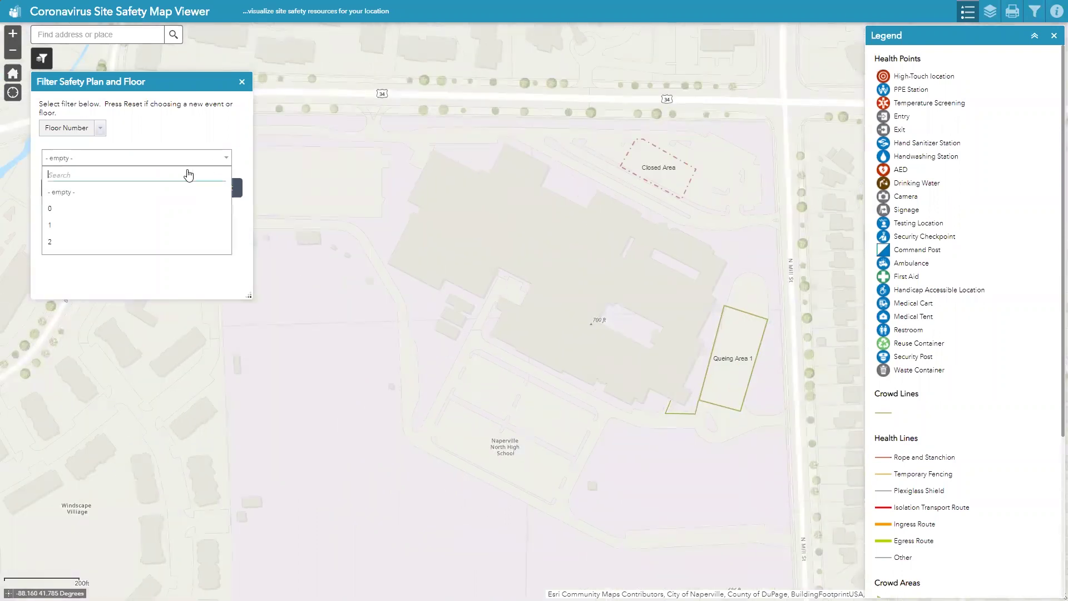
pyautogui.click(148, 212)
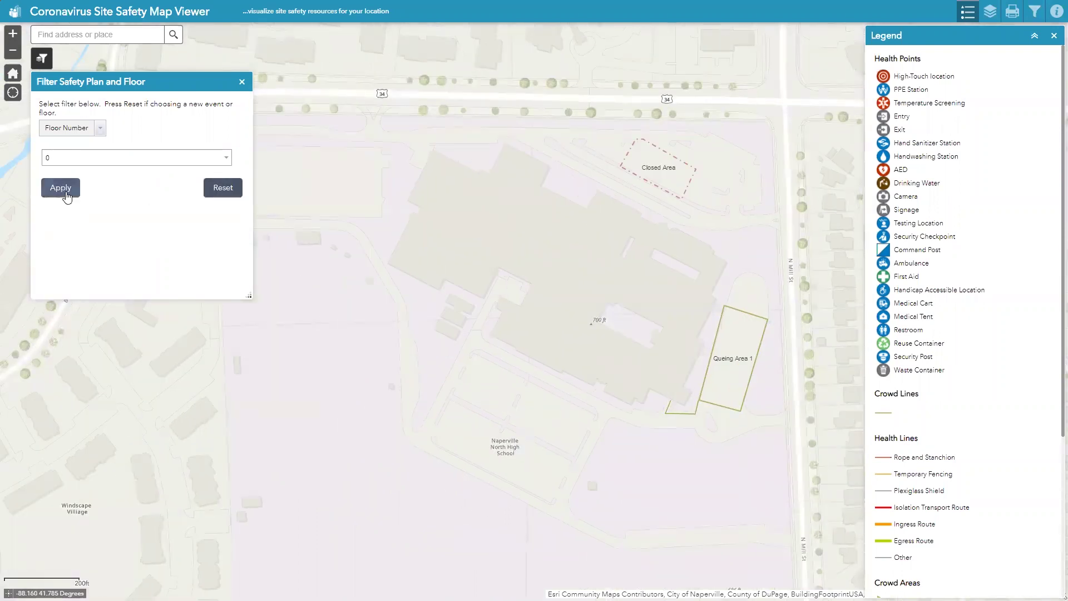
# Filter the mapped health points by point type to display only PPE Station locations
pyautogui.click(1036, 18)
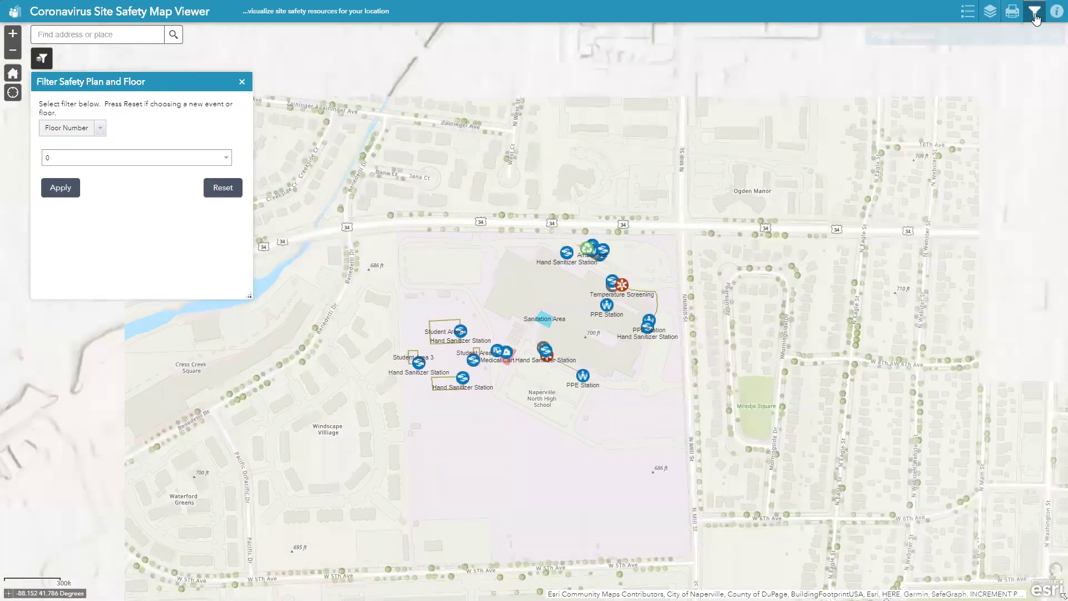
pyautogui.click(1040, 98)
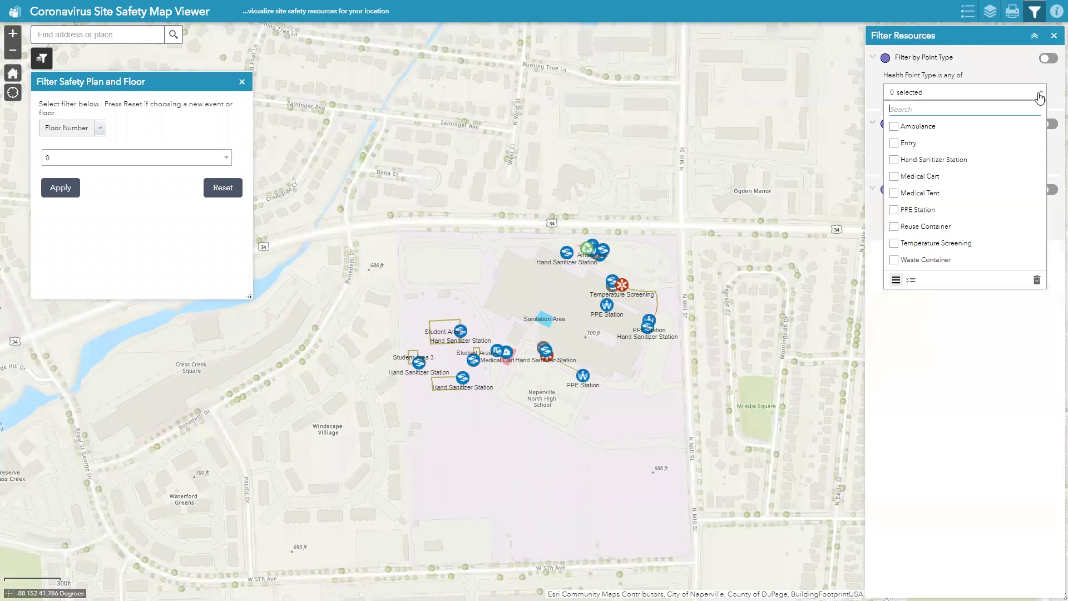
pyautogui.click(897, 210)
pyautogui.click(1049, 58)
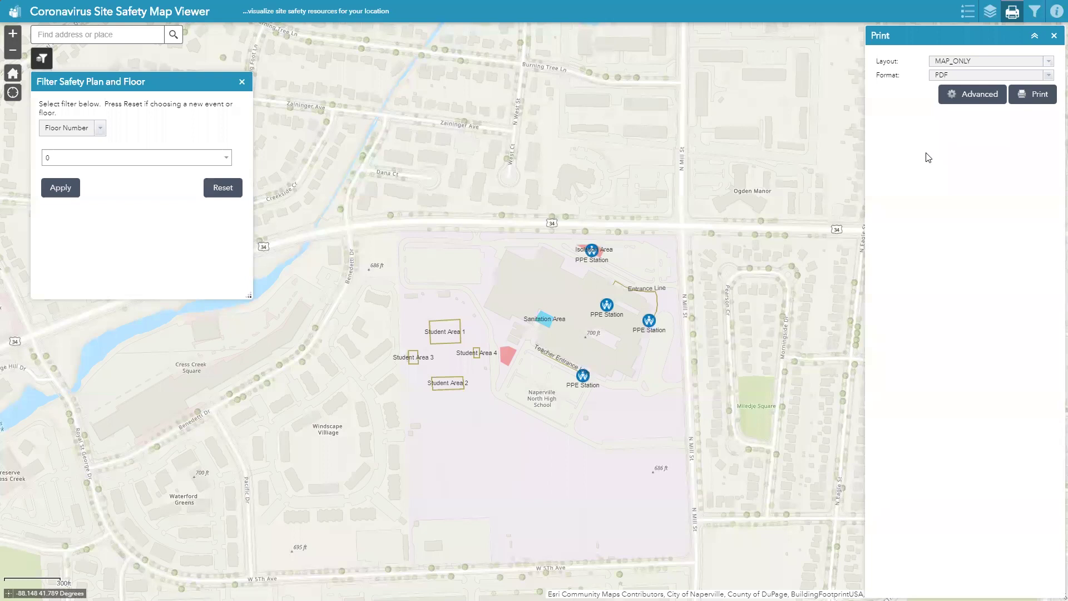
pyautogui.click(928, 158)
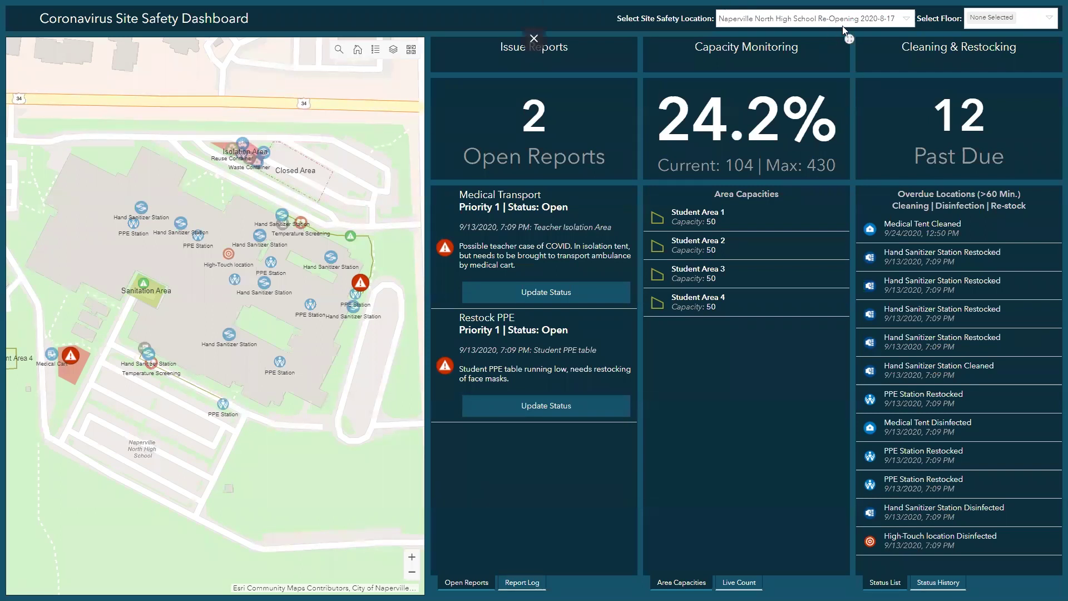
# In the Coronavirus Site Safety Dashboard, select Naperville North High School Re-Opening 2020-8-17 as the location and view the available floor options
pyautogui.click(905, 23)
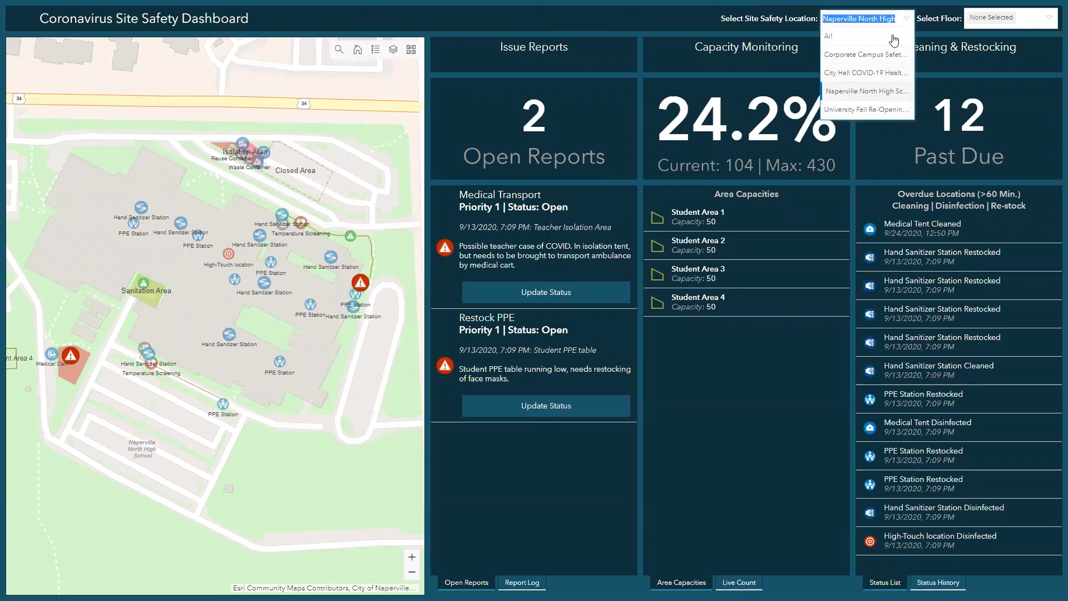
pyautogui.click(896, 93)
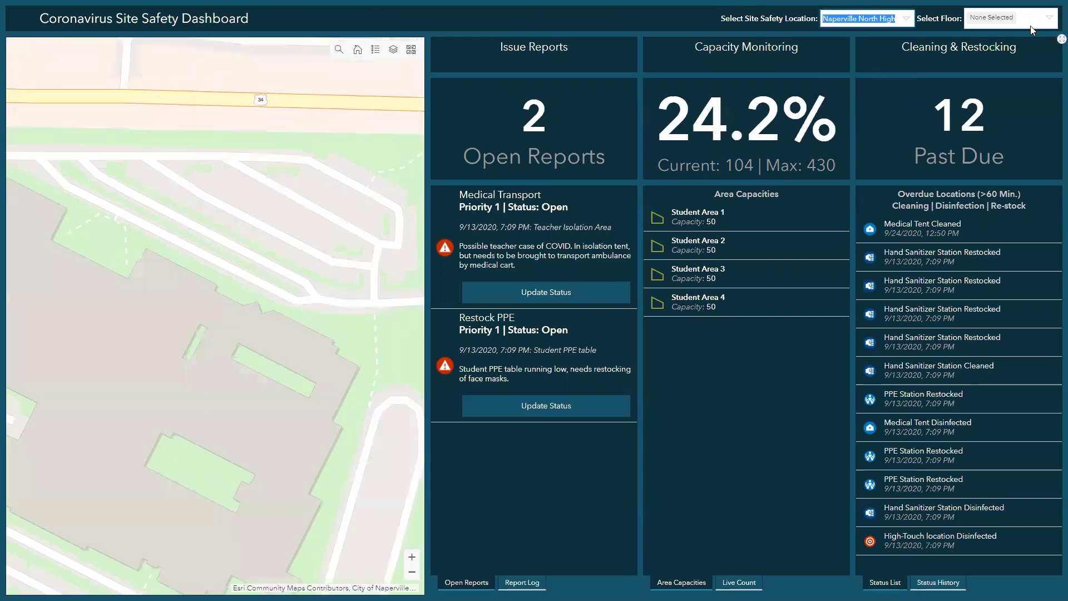
pyautogui.click(1030, 28)
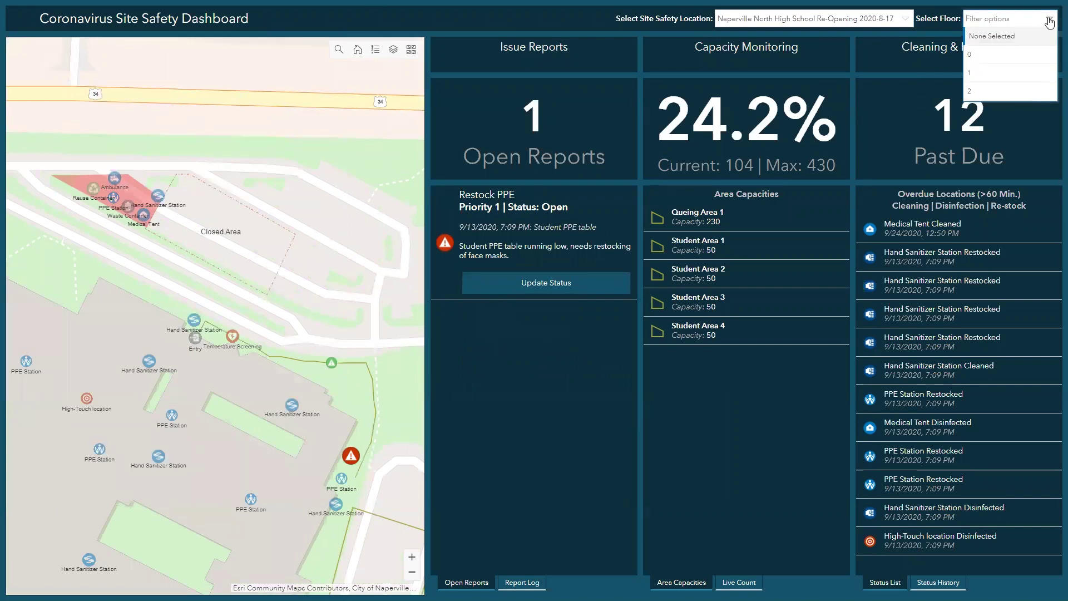
pyautogui.click(1050, 22)
pyautogui.moveTo(152, 335); pyautogui.dragTo(223, 225)
pyautogui.scroll(-1, 224, 225)
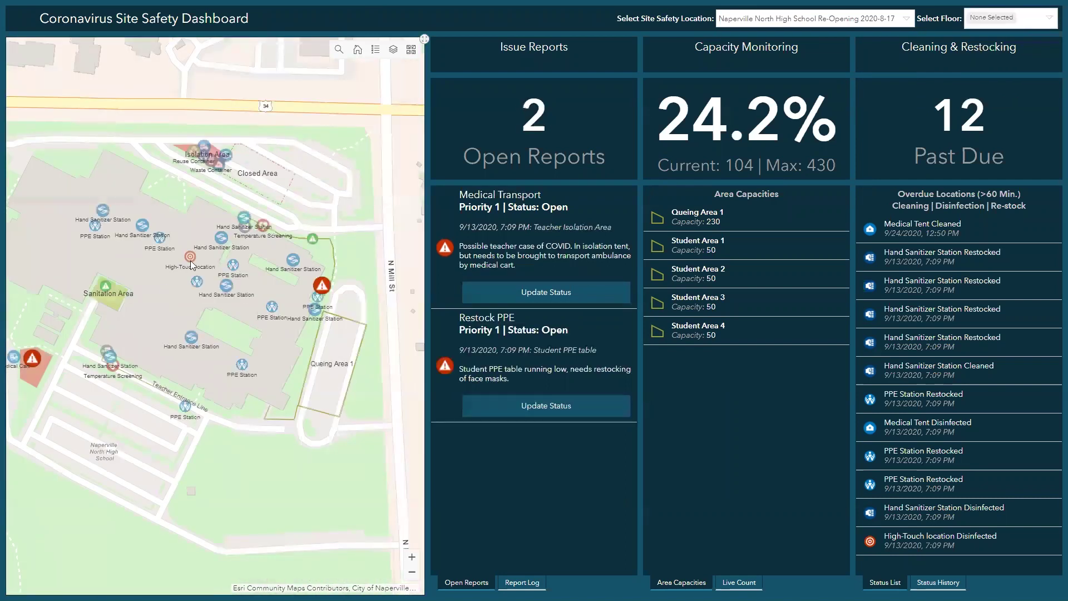
pyautogui.moveTo(152, 298); pyautogui.dragTo(206, 290)
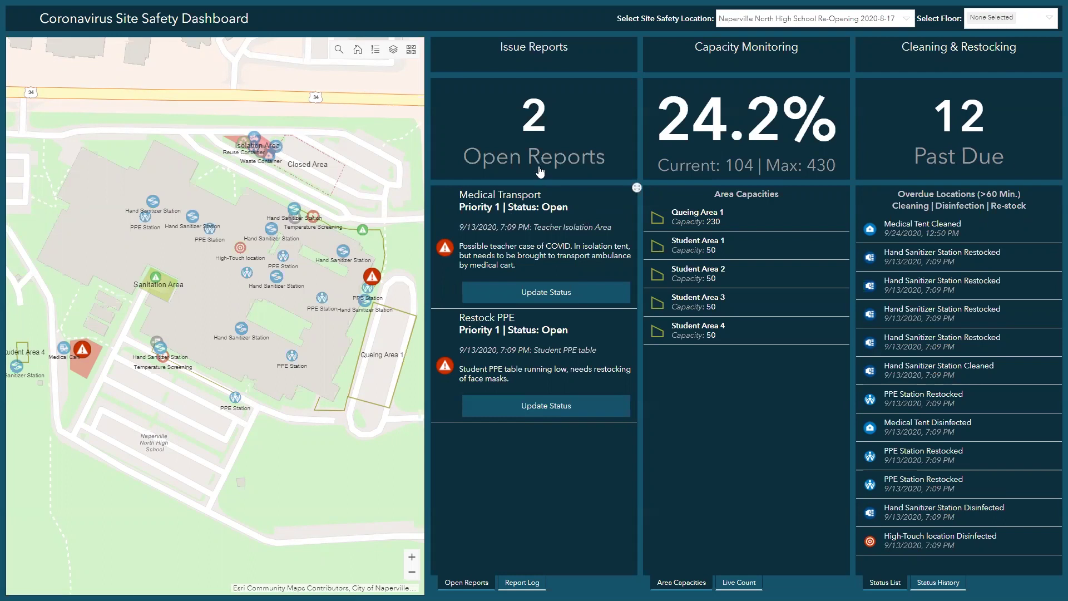
# Open the Teacher Isolation Area medical transport report for updating, set its report status to Closed and save it
pyautogui.click(527, 293)
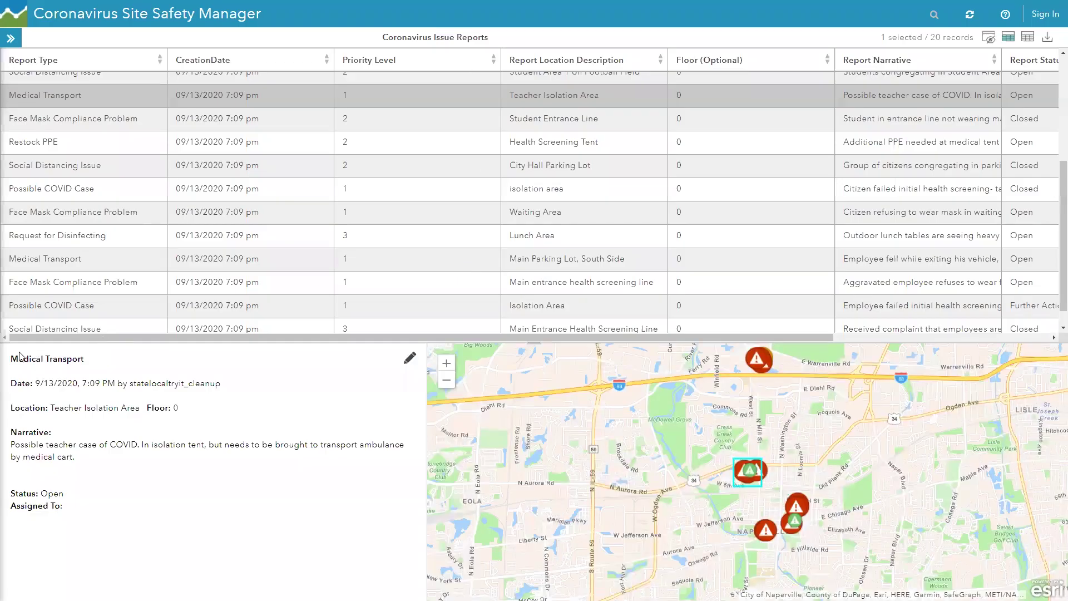
pyautogui.click(410, 360)
pyautogui.moveTo(420, 381); pyautogui.dragTo(420, 481)
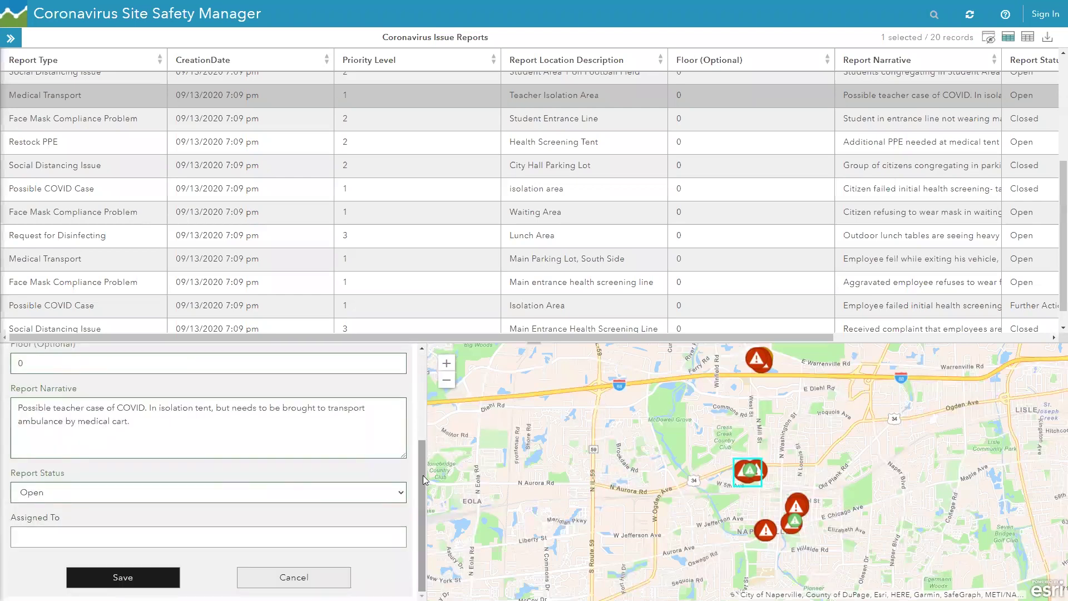
pyautogui.click(101, 496)
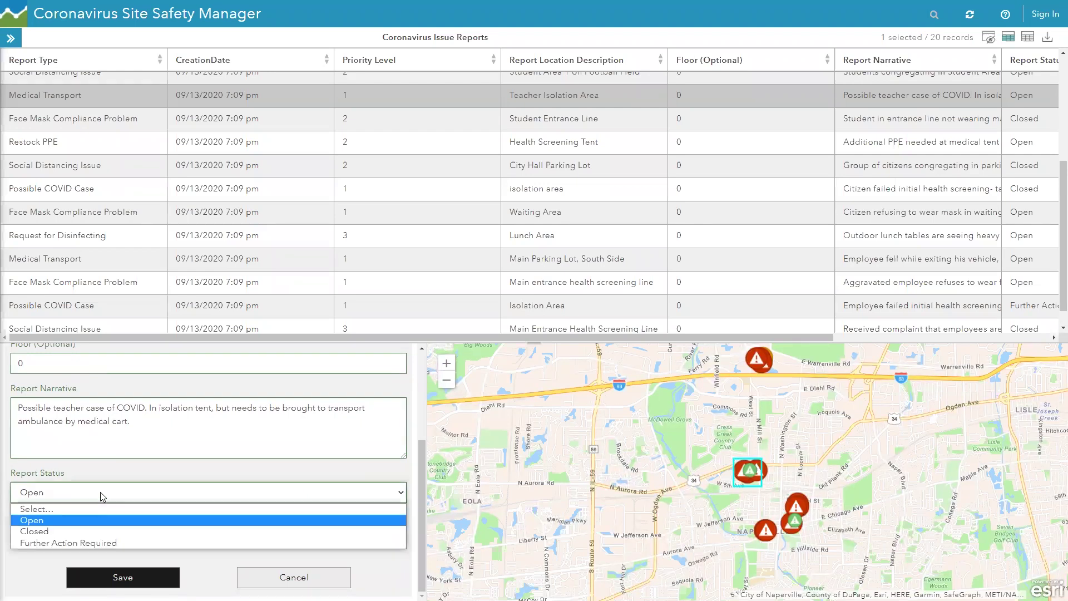
pyautogui.click(100, 532)
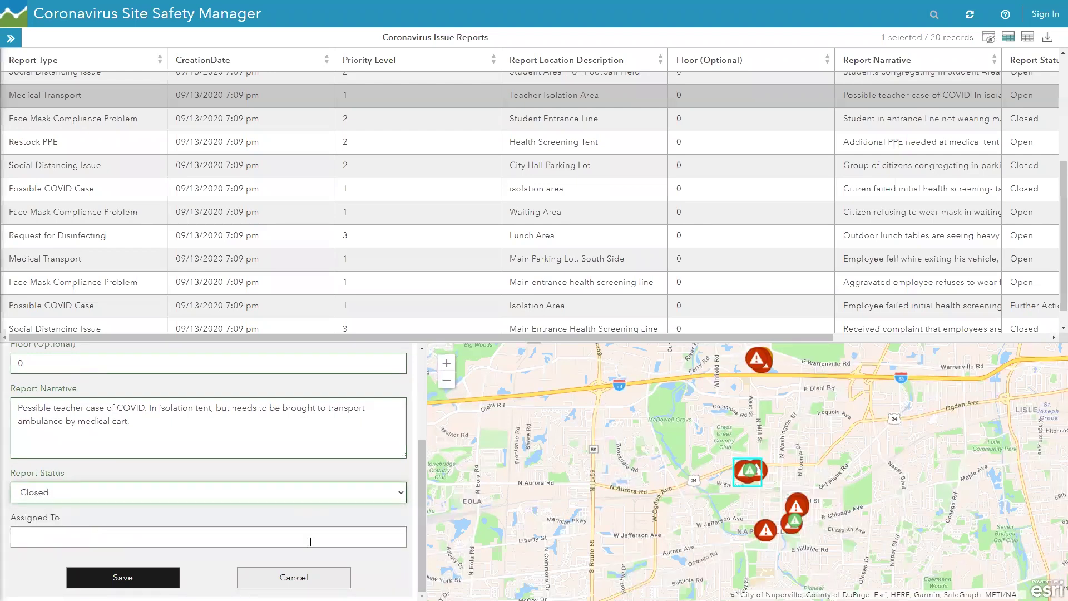
pyautogui.click(108, 579)
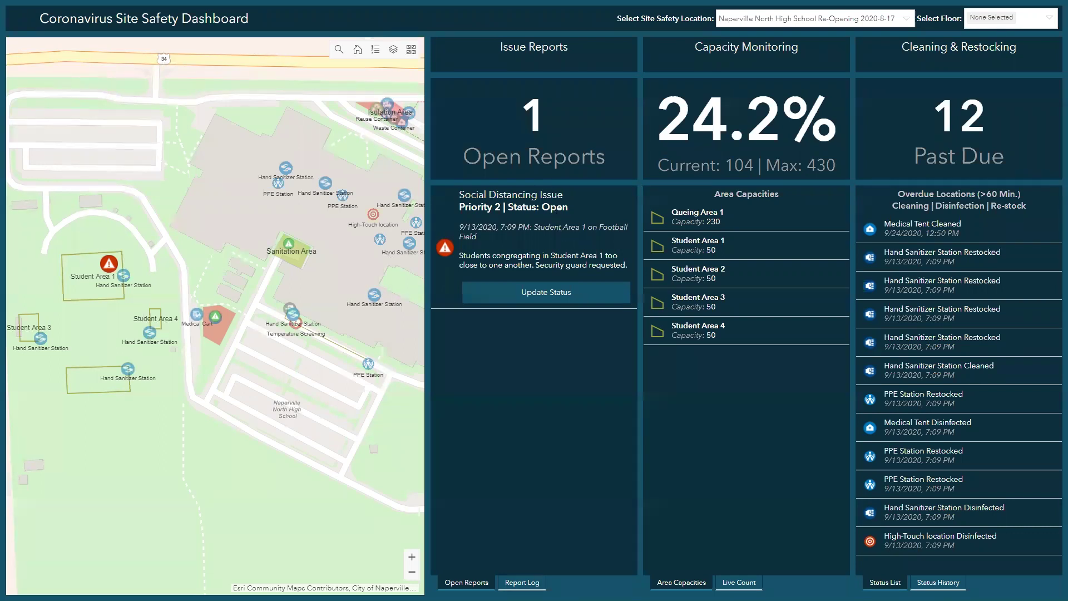
# Switch to the mirrored phone in AirServer, send a Coronavirus Site Issue Reporter survey immediately, and return to the dashboard
pyautogui.hotkey('alt', 'Tab')
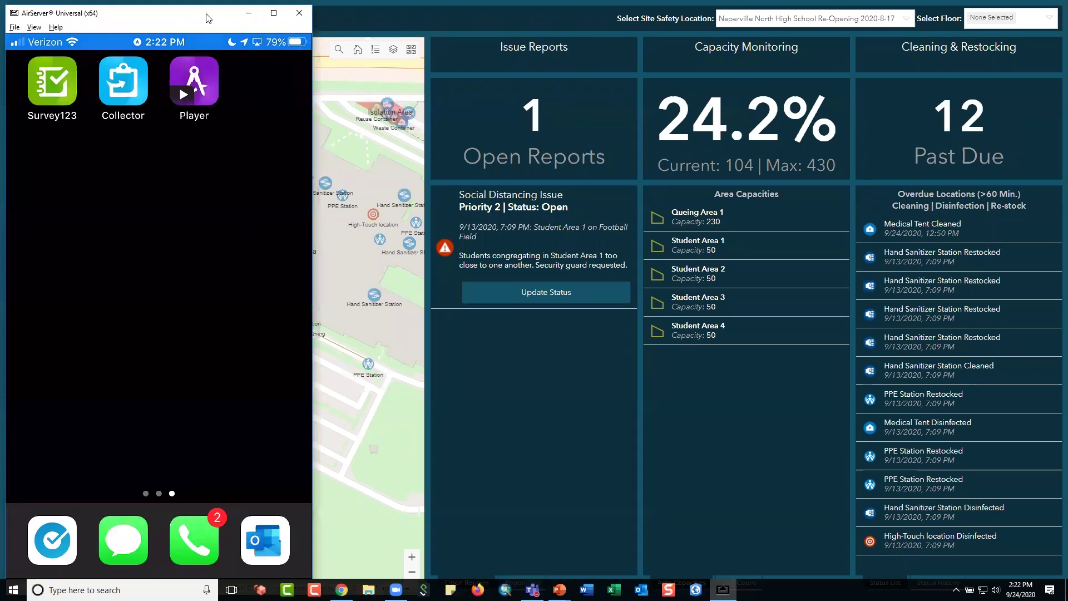
pyautogui.moveTo(207, 18); pyautogui.dragTo(230, 24)
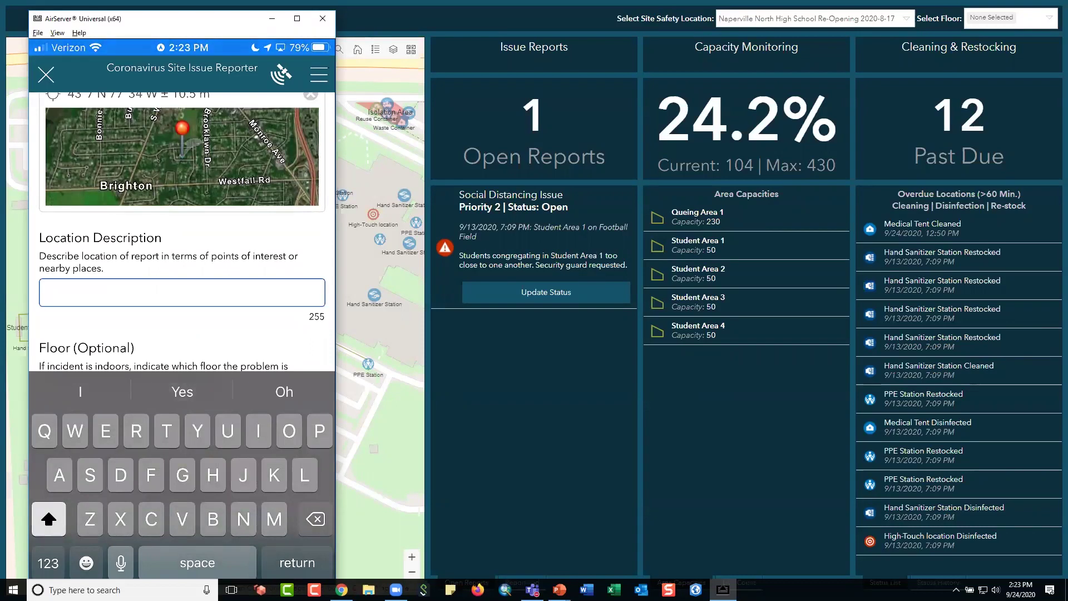
pyautogui.click(182, 206)
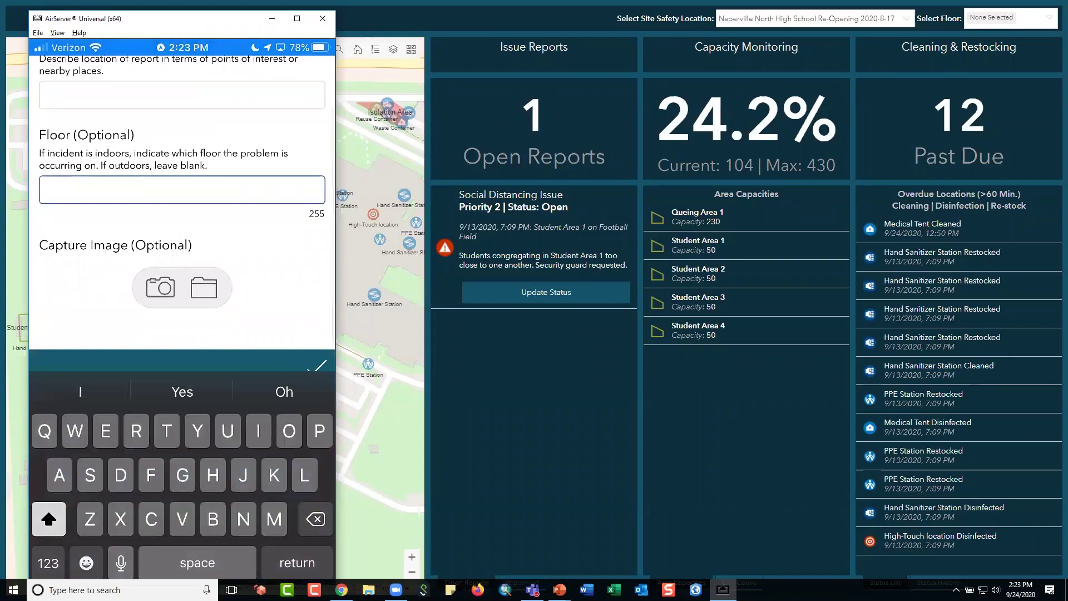
pyautogui.click(317, 365)
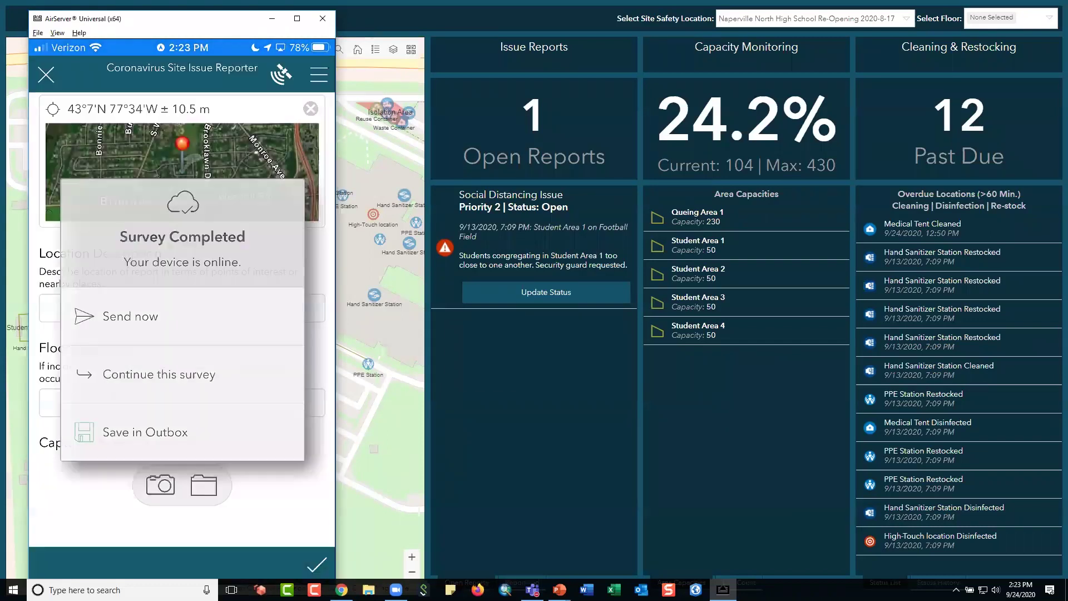
pyautogui.click(131, 316)
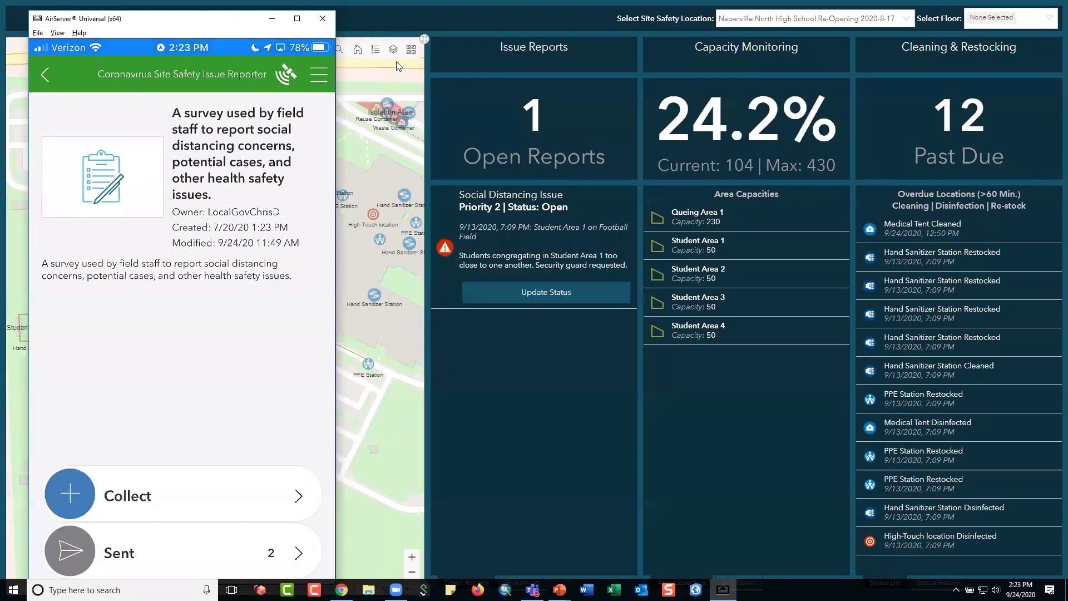
pyautogui.click(276, 19)
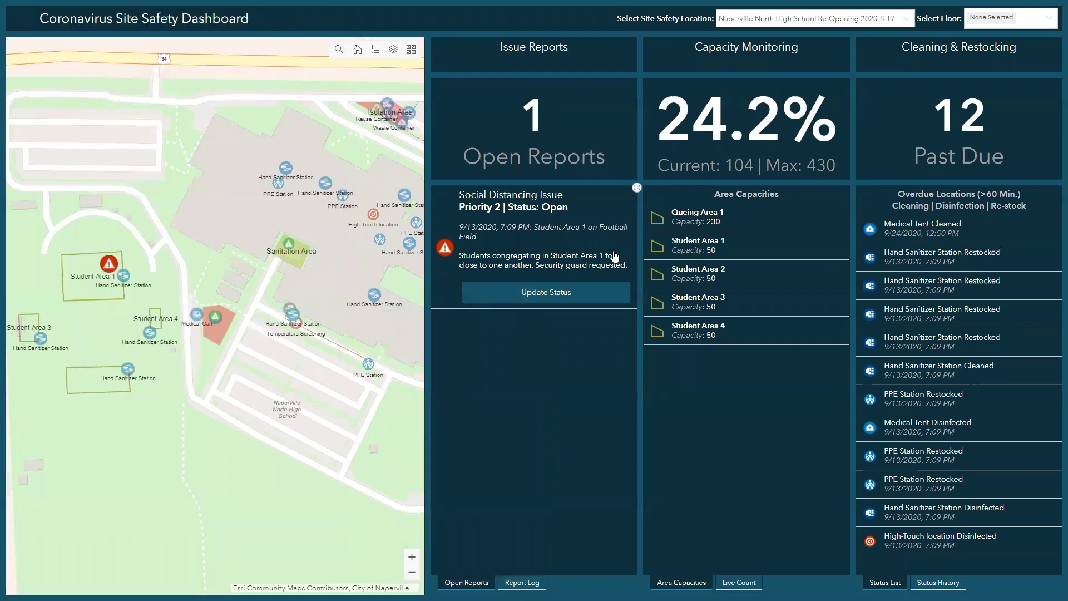
# Review the dashboard's issue reports across the school site and examine the full report log
pyautogui.moveTo(328, 249); pyautogui.dragTo(241, 252)
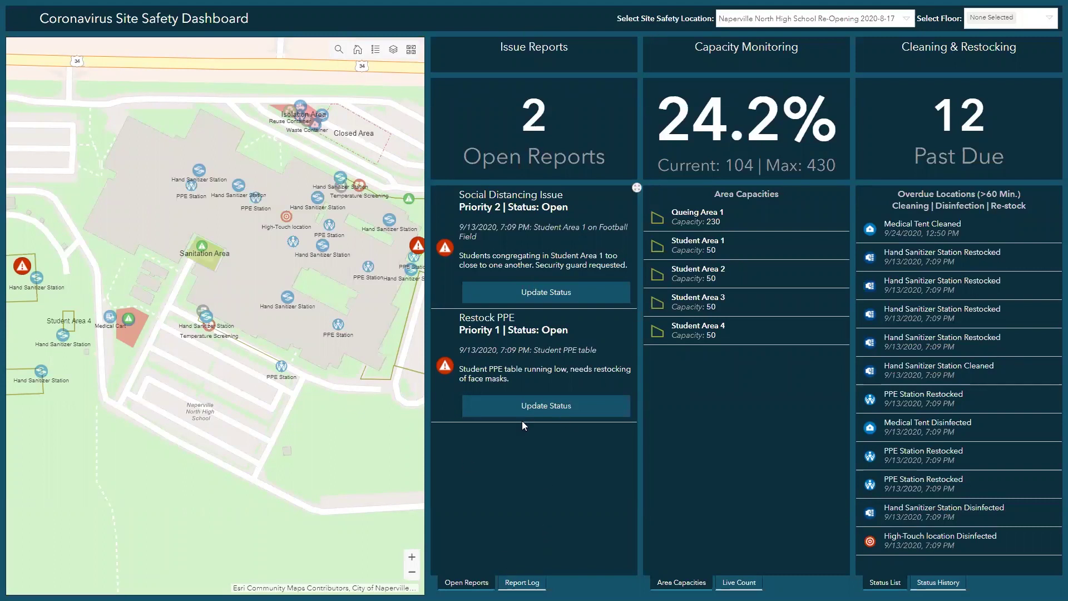
pyautogui.click(521, 582)
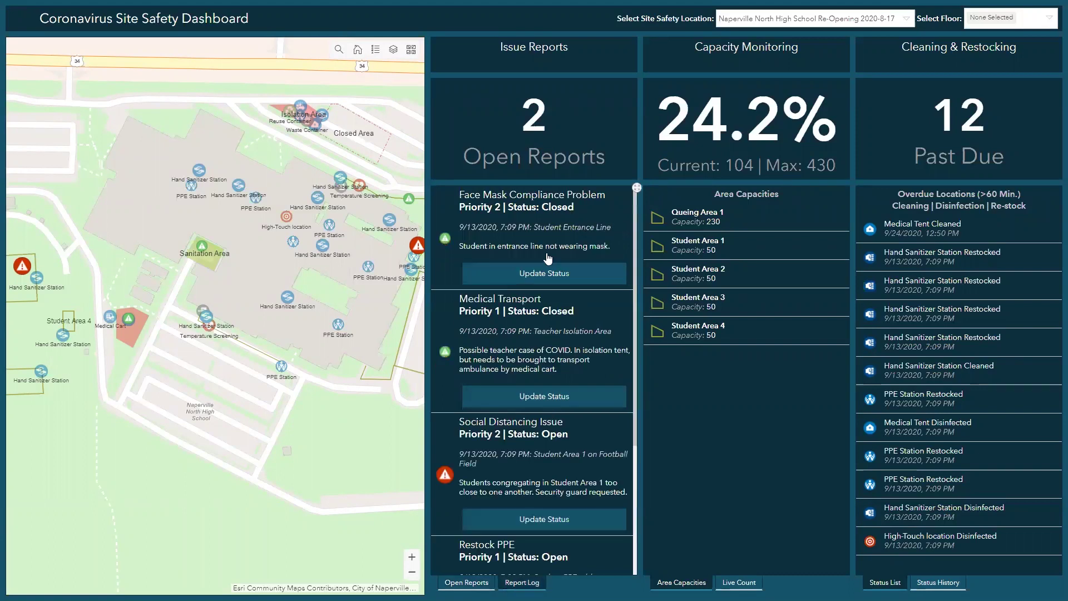
pyautogui.scroll(-1, 554, 230)
pyautogui.scroll(-3, 554, 230)
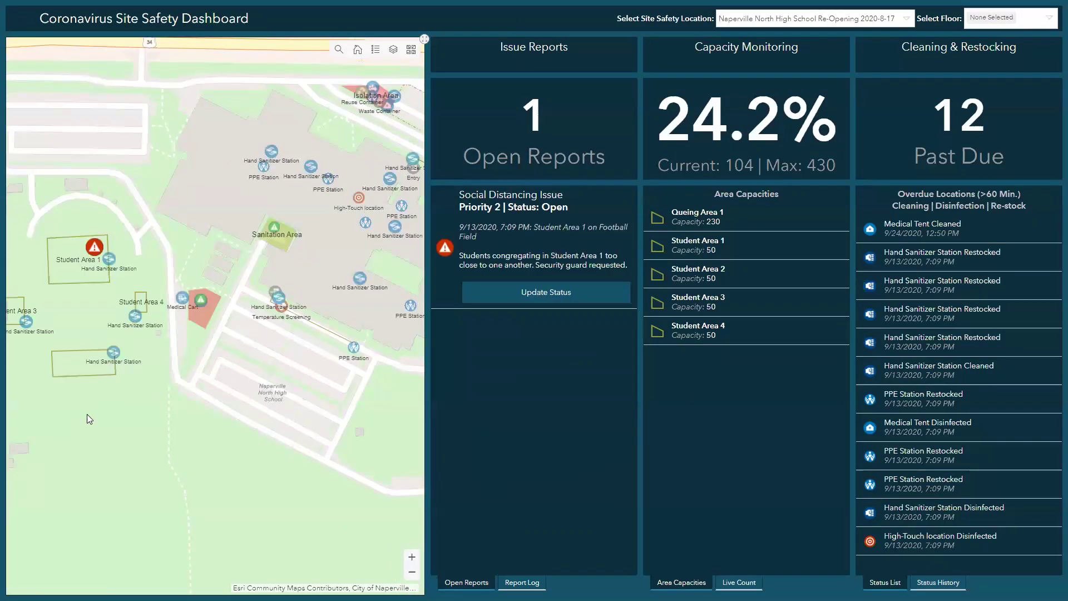
# Select Student Area 3 in the dashboard's area capacities and reposition the mirrored Crowd Counter window to reveal the dashboard
pyautogui.moveTo(78, 403); pyautogui.dragTo(190, 419)
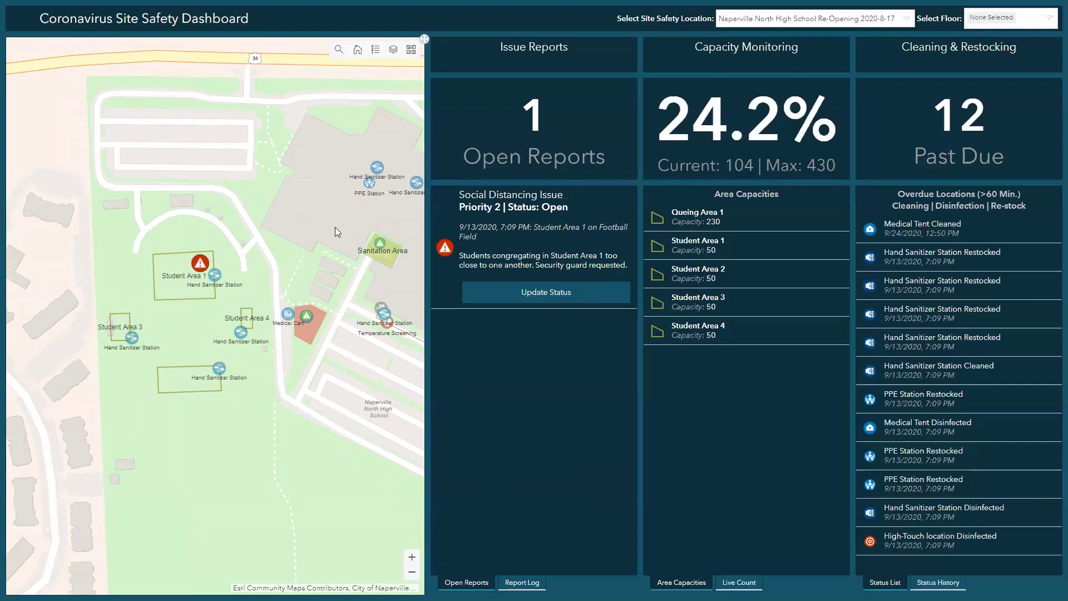
pyautogui.moveTo(335, 227); pyautogui.dragTo(332, 221)
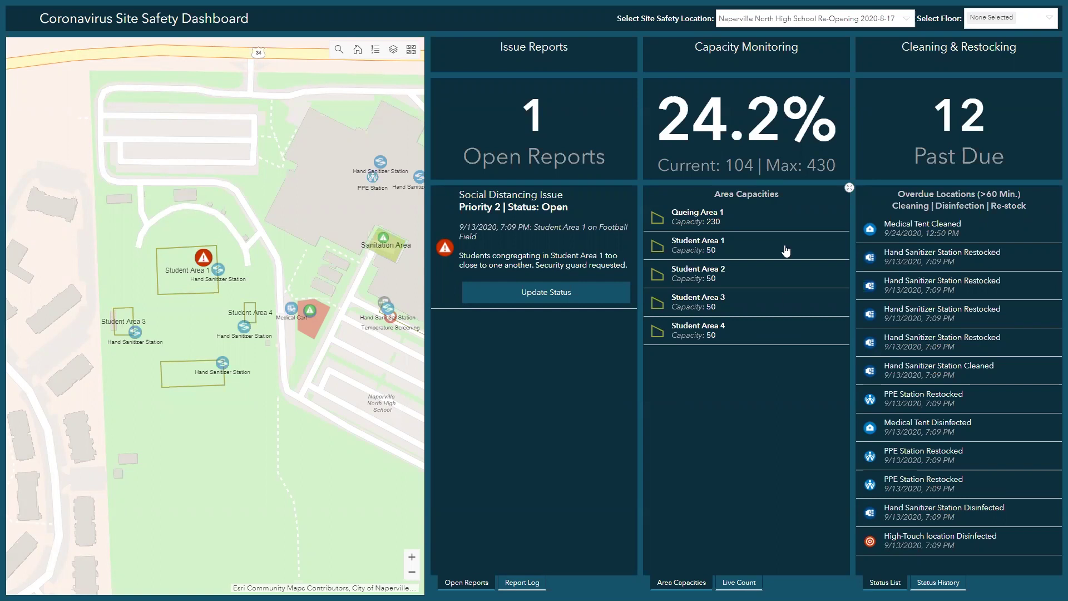
pyautogui.click(685, 307)
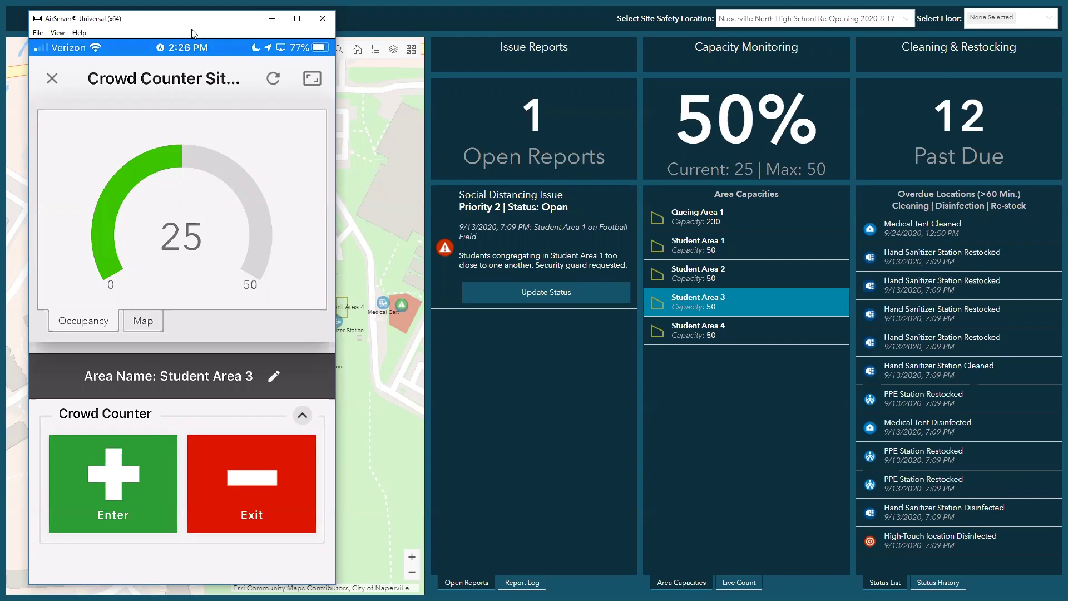
pyautogui.moveTo(232, 29); pyautogui.dragTo(683, 484)
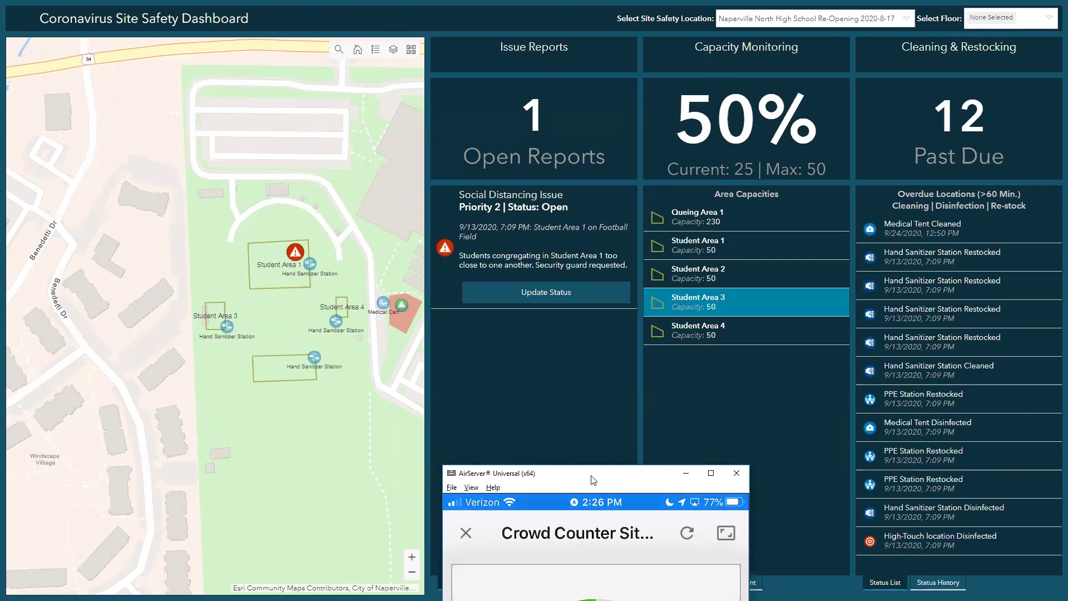
pyautogui.moveTo(605, 482); pyautogui.dragTo(610, 457)
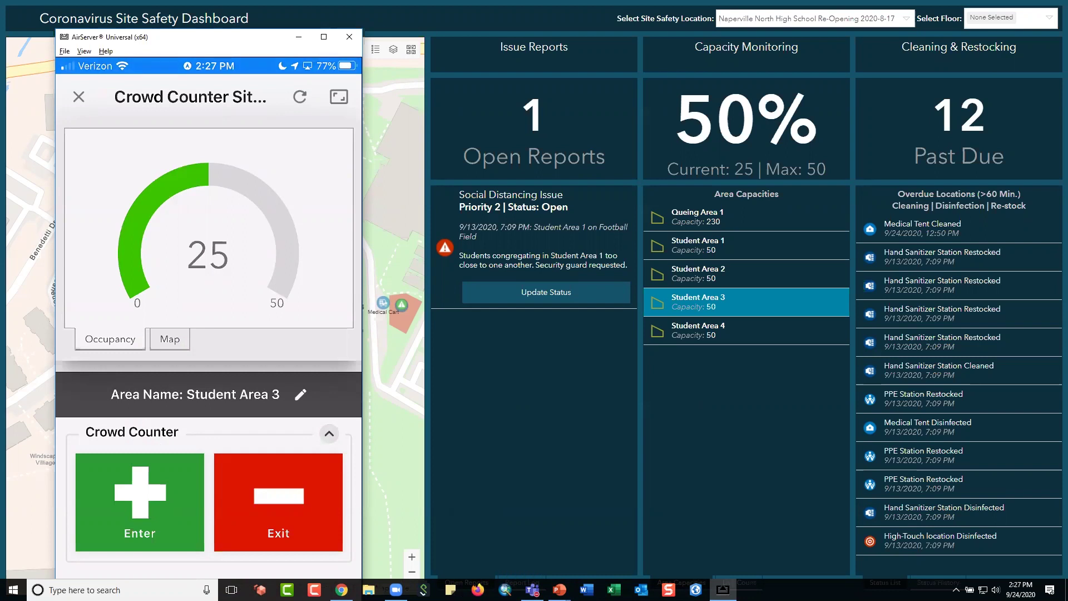
# Confirm Student Area 3 as the Crowd Counter's area name and check the student areas on its map
pyautogui.click(300, 394)
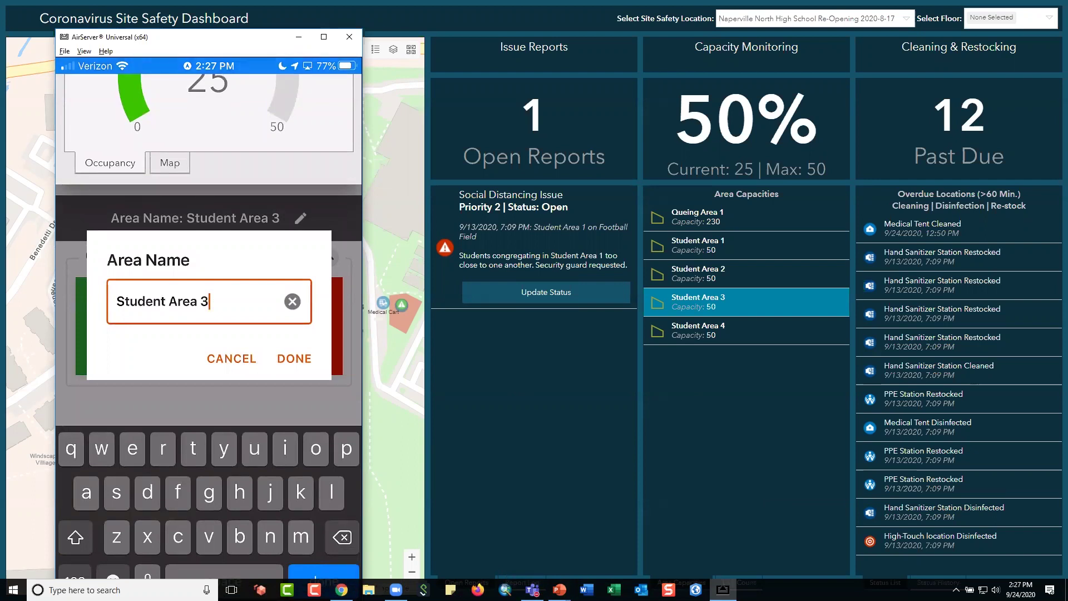
pyautogui.click(294, 358)
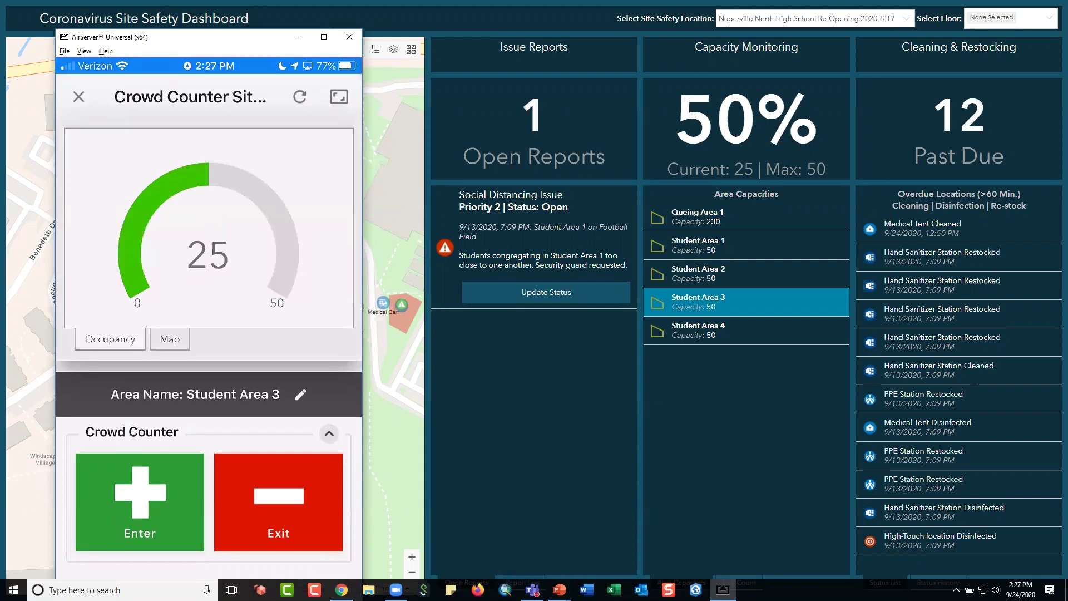
pyautogui.click(170, 339)
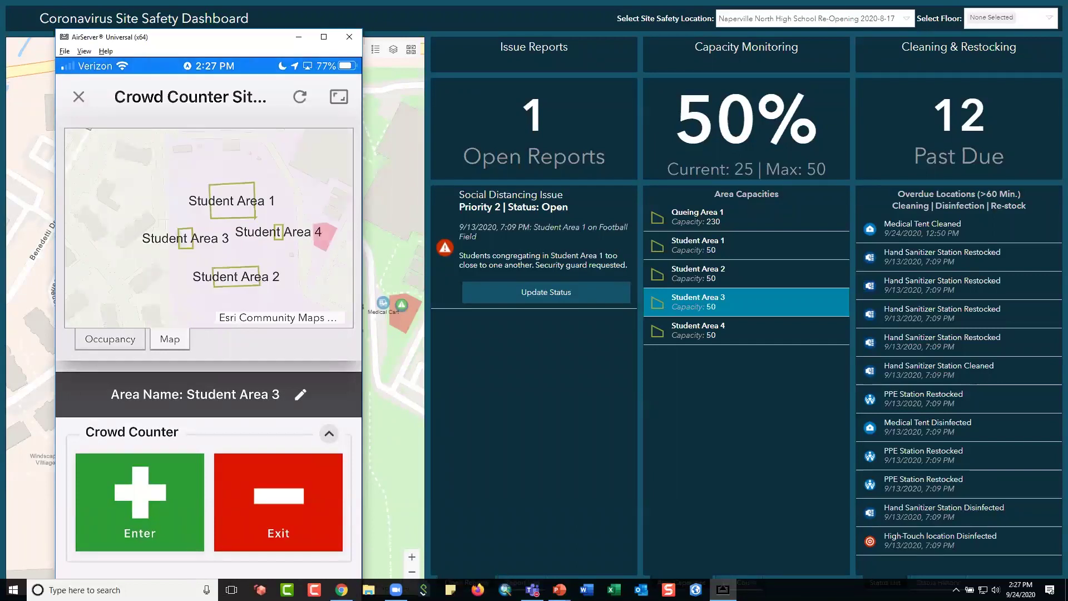
pyautogui.click(110, 338)
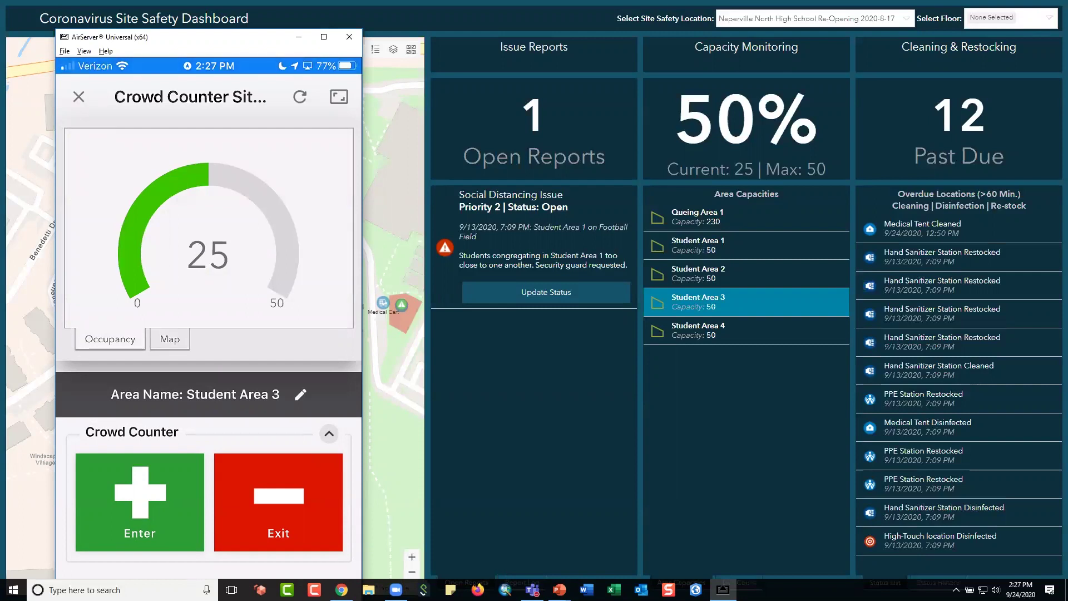
# Record additional people entering Student Area 3 in the Crowd Counter and clear the area selection in the dashboard
pyautogui.click(127, 512)
pyautogui.click(128, 513)
pyautogui.click(127, 513)
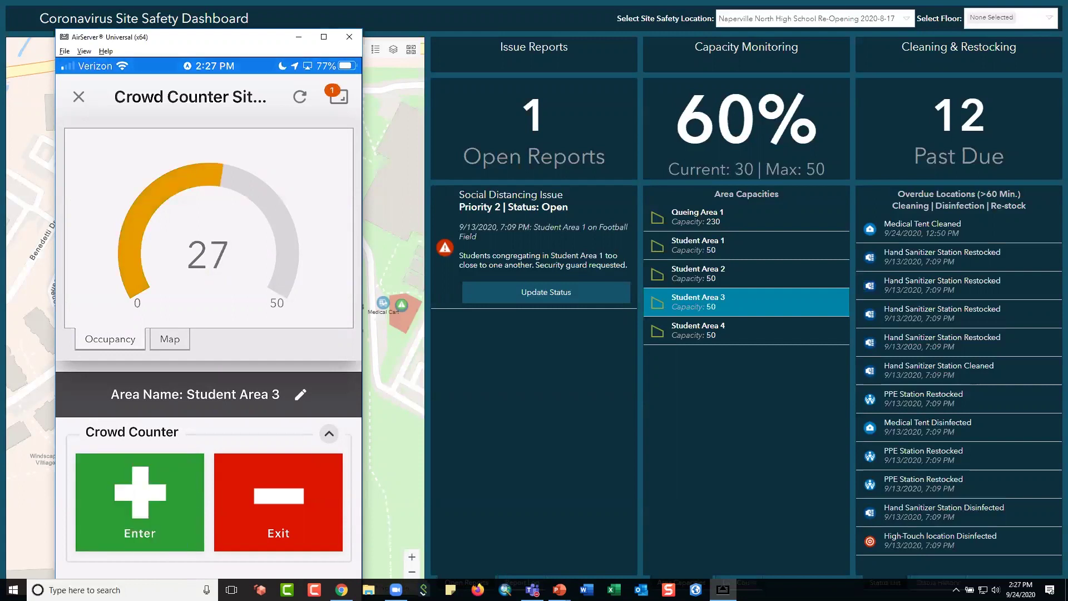
pyautogui.click(779, 312)
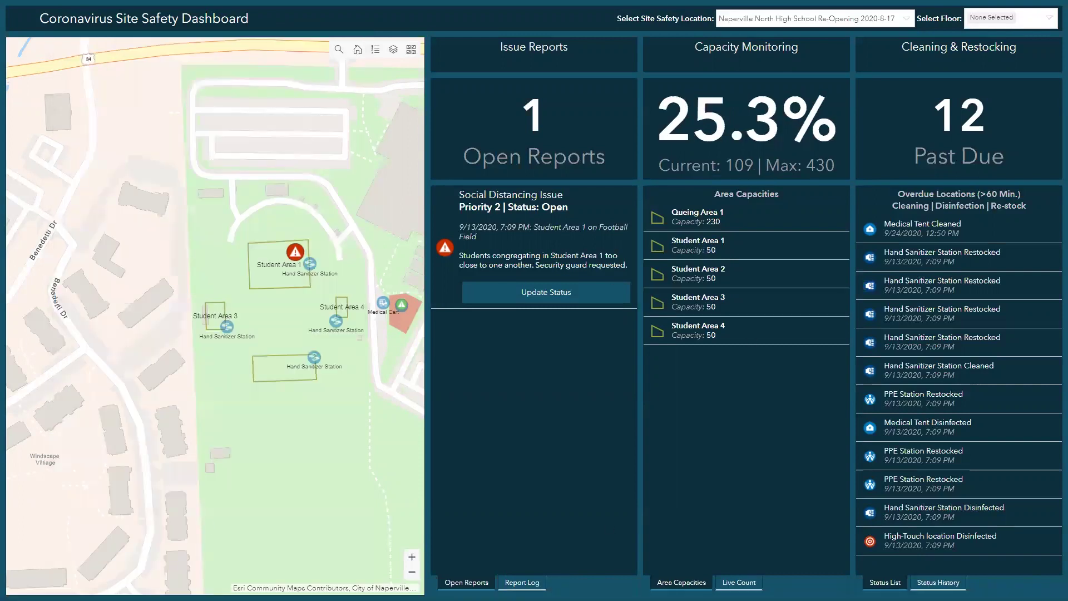
pyautogui.hotkey('alt', 'Tab')
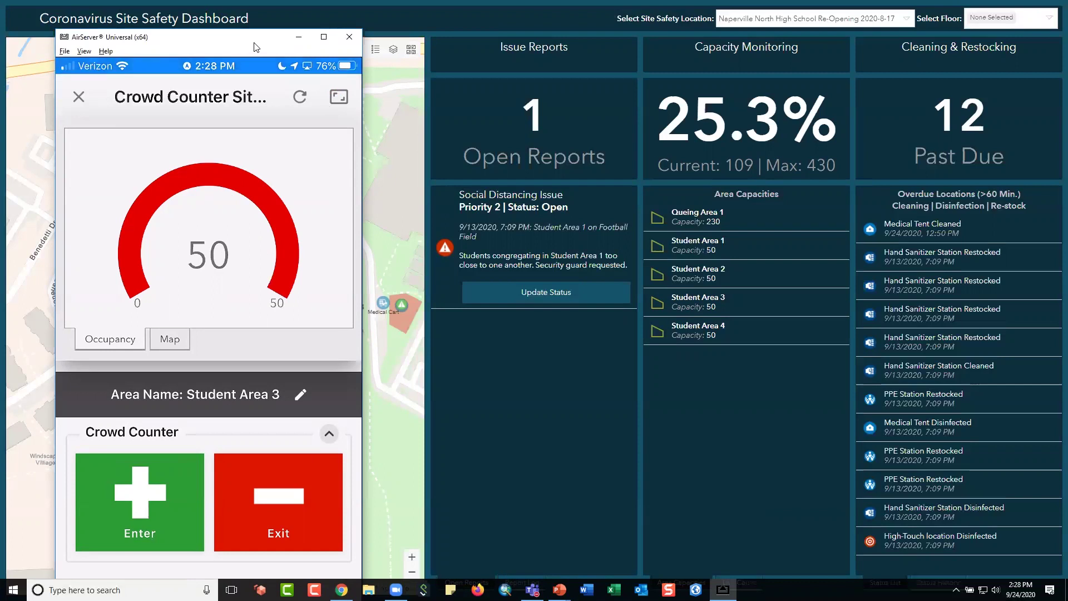
# Minimize the mirrored Crowd Counter window and view the whole school site on the dashboard map
pyautogui.click(299, 37)
pyautogui.scroll(3, 185, 395)
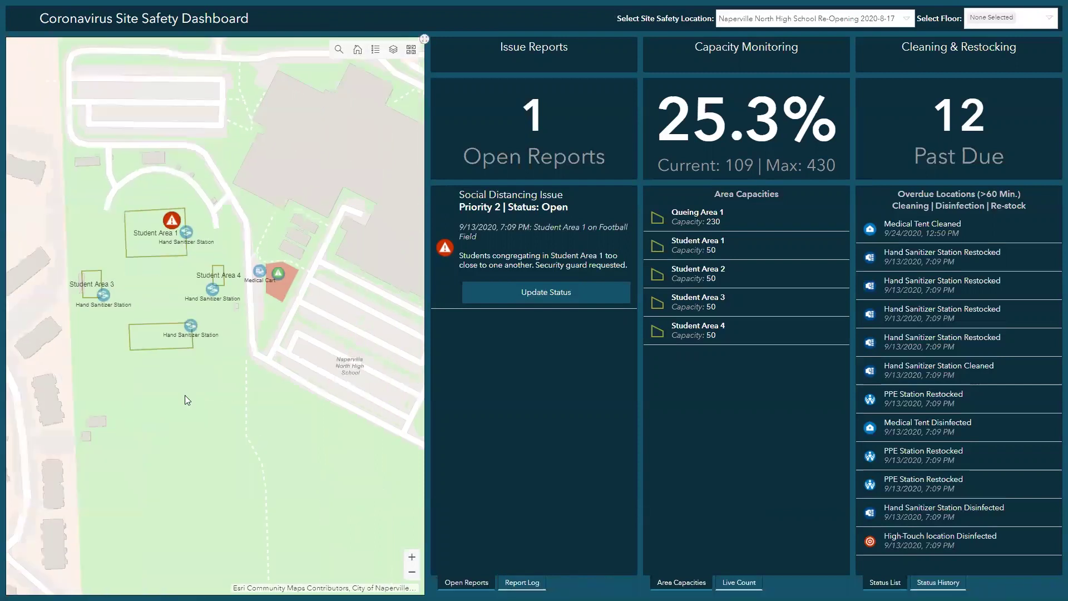
pyautogui.scroll(-3, 247, 392)
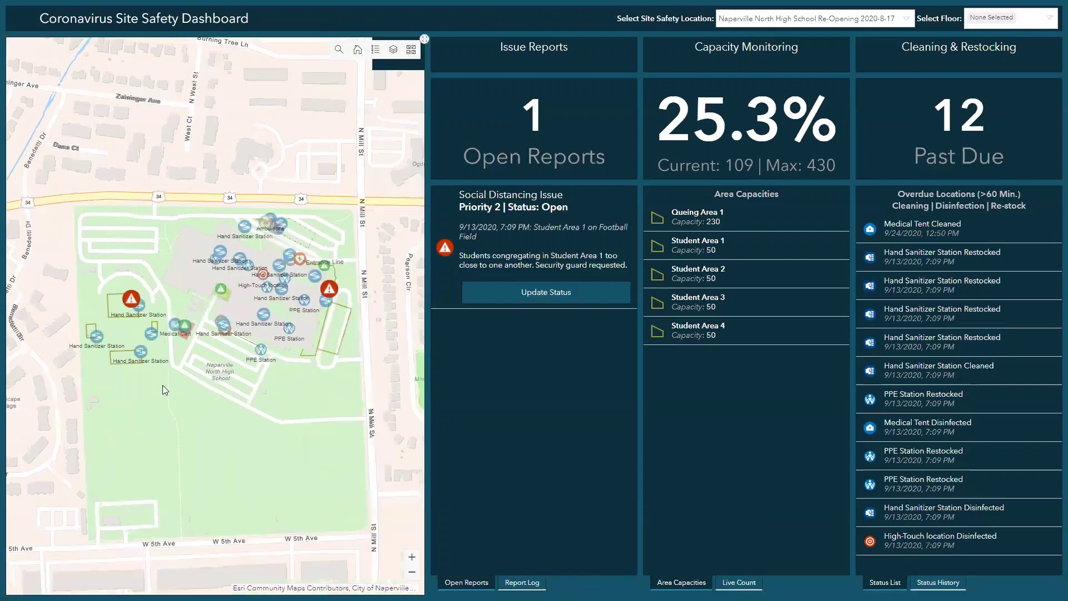
# Select Student Area 3 in the area capacities, review its live count entries and return to the capacity list
pyautogui.click(699, 302)
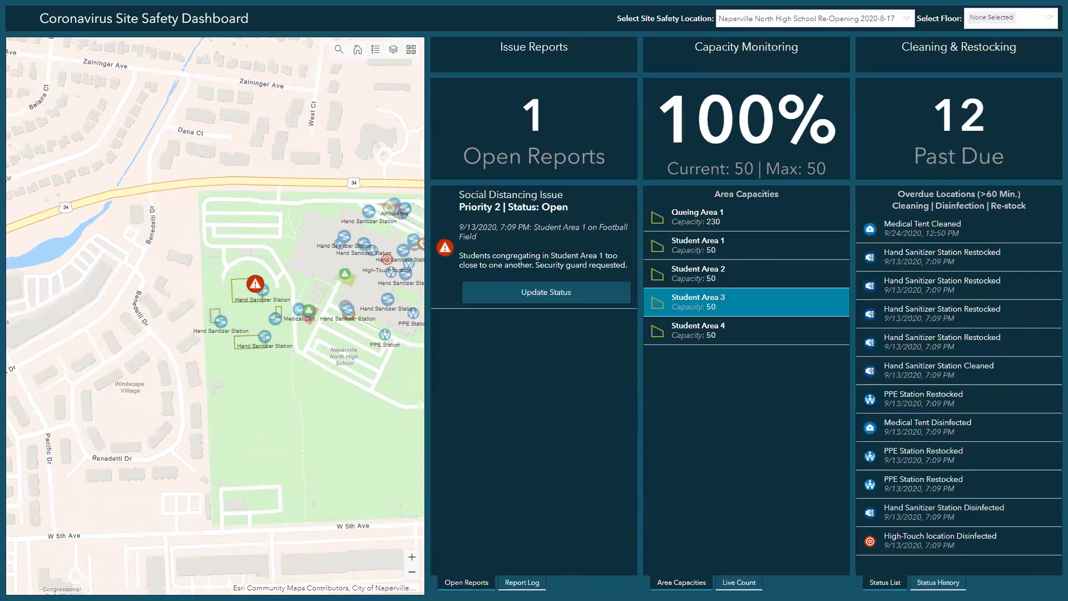
pyautogui.hotkey('alt', 'Tab')
pyautogui.moveTo(342, 178); pyautogui.dragTo(201, 181)
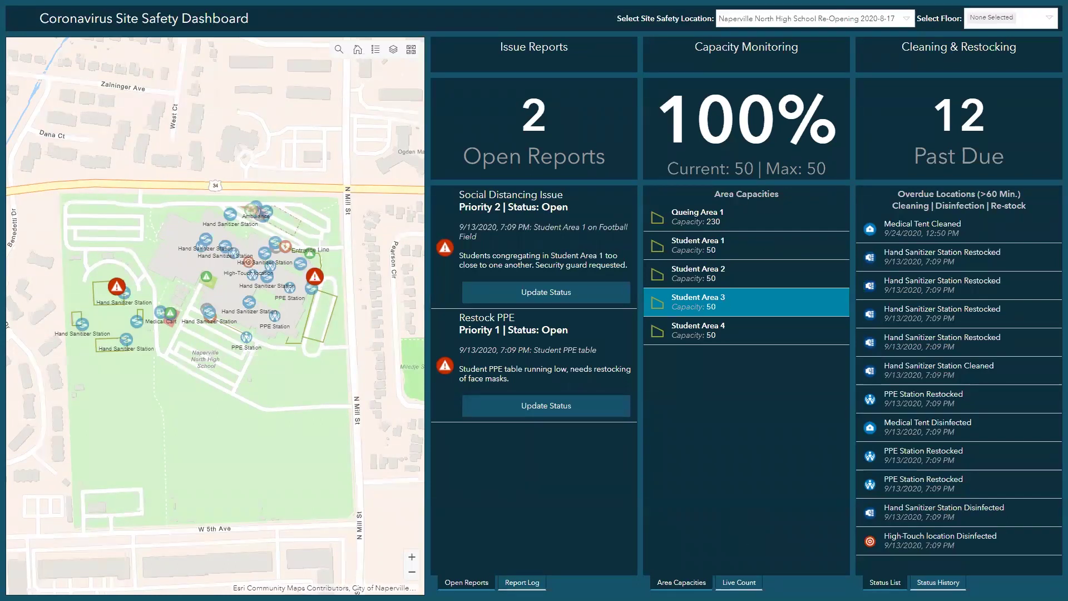
pyautogui.click(739, 583)
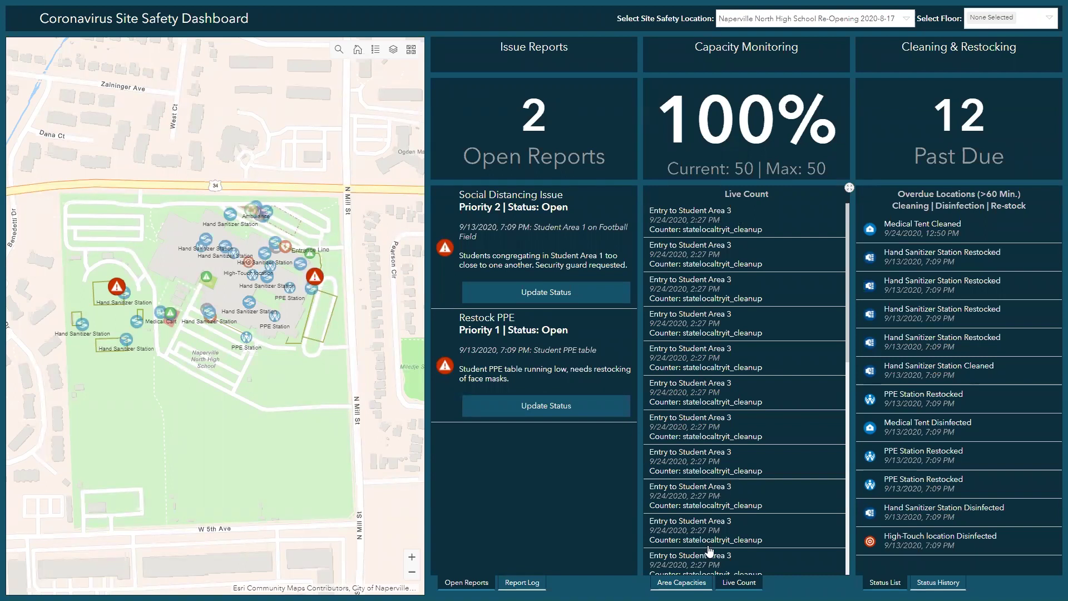
pyautogui.click(682, 582)
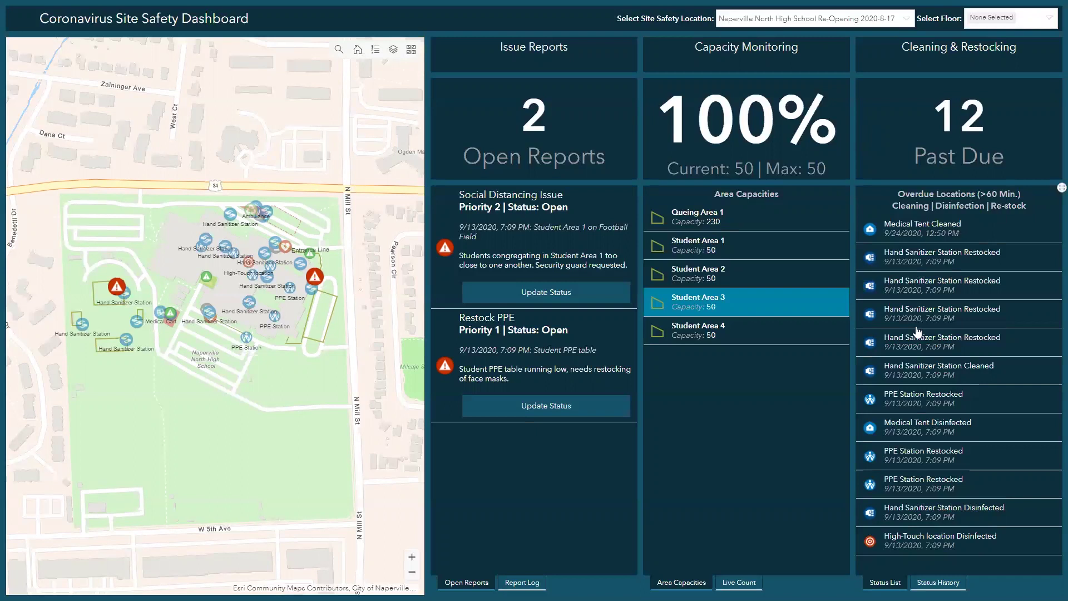
# Select the overdue Medical Tent cleaning in the dashboard and locate the tent in the Isolation Area on the map
pyautogui.click(920, 239)
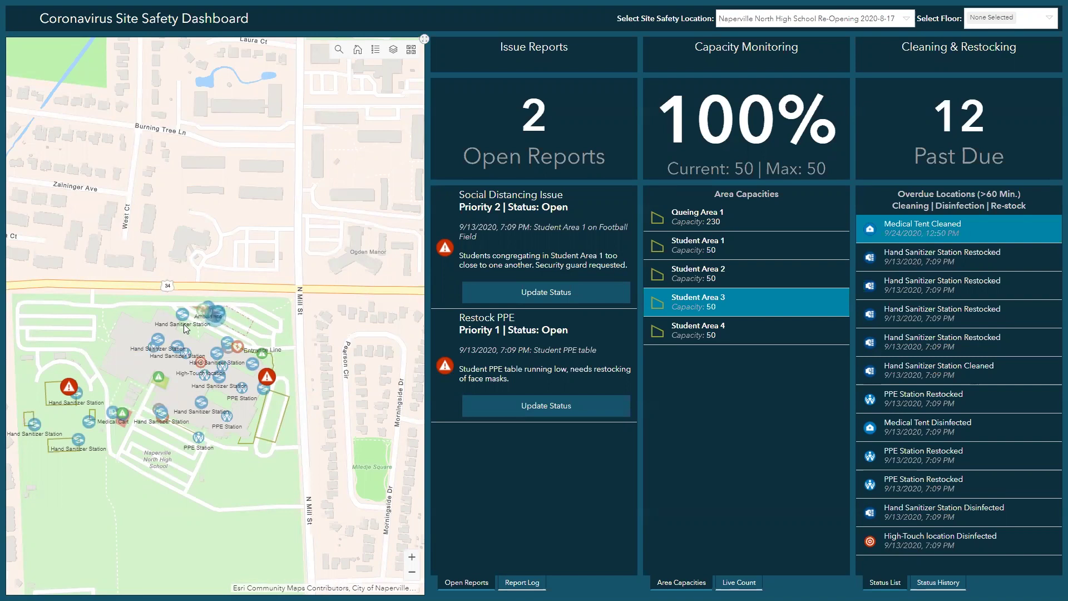
pyautogui.scroll(2, 244, 336)
pyautogui.scroll(-2, 301, 350)
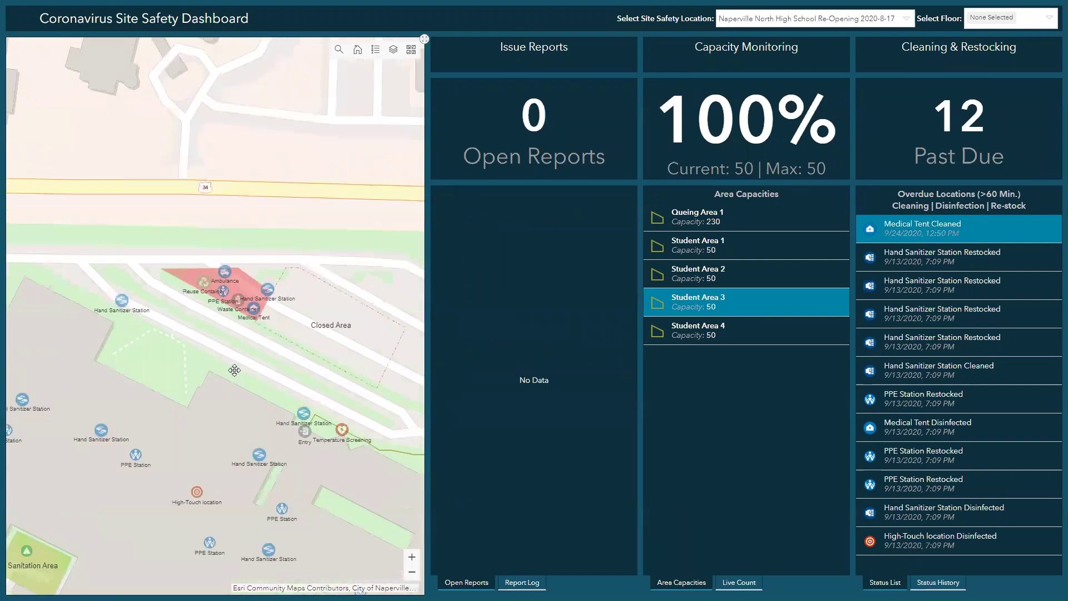
pyautogui.scroll(3, 287, 363)
pyautogui.scroll(-1, 287, 363)
pyautogui.scroll(1, 268, 376)
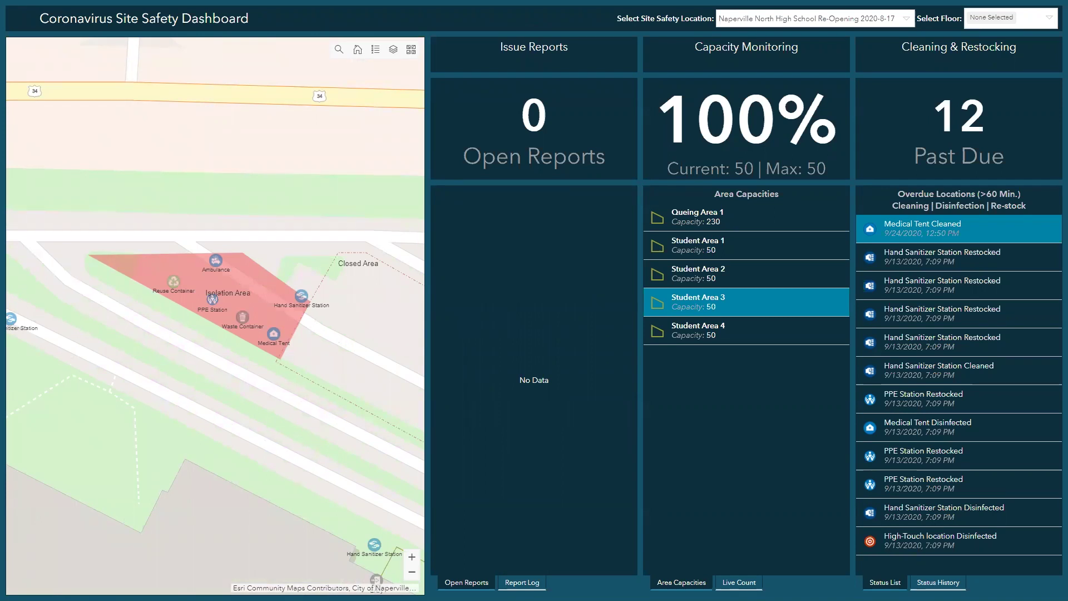
# Switch to the mirrored phone, submit a new Cleaned status record for the Medical Tent and minimize the phone window
pyautogui.hotkey('alt', 'Tab')
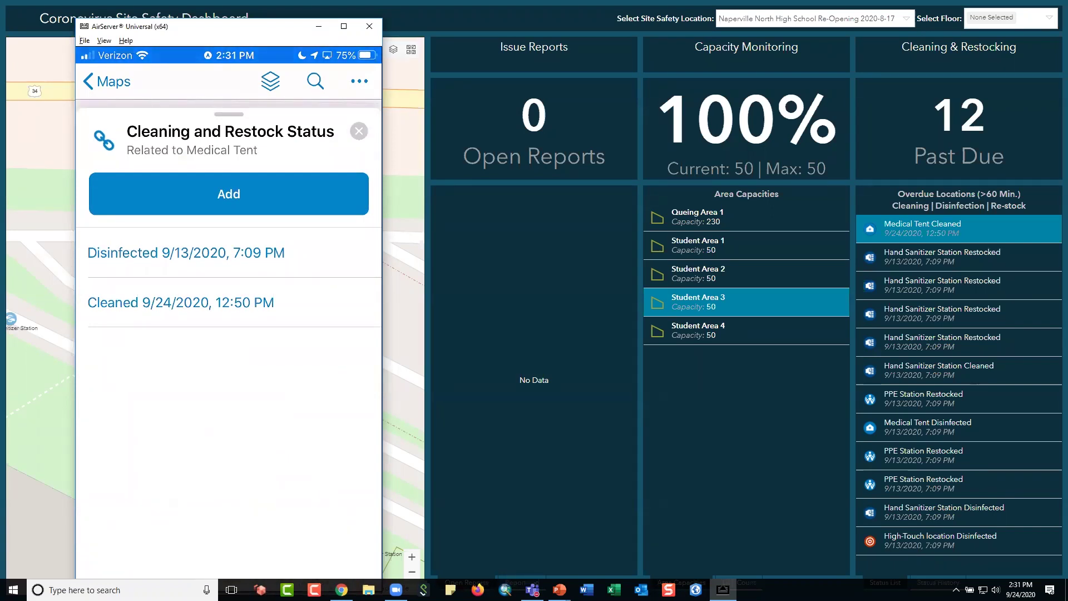
pyautogui.click(262, 191)
pyautogui.moveTo(270, 367); pyautogui.dragTo(280, 253)
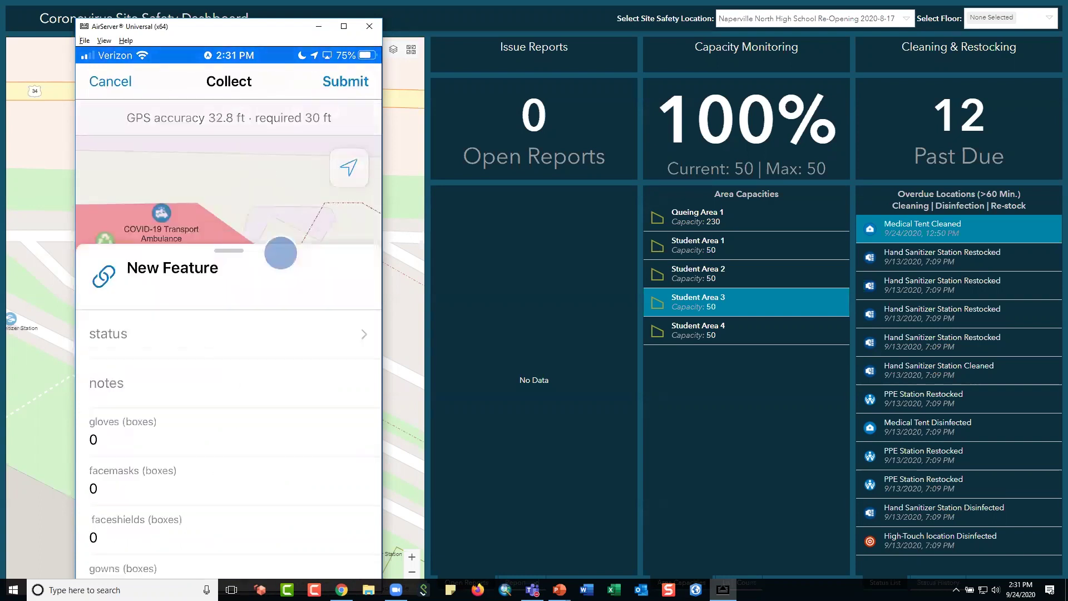
pyautogui.click(222, 198)
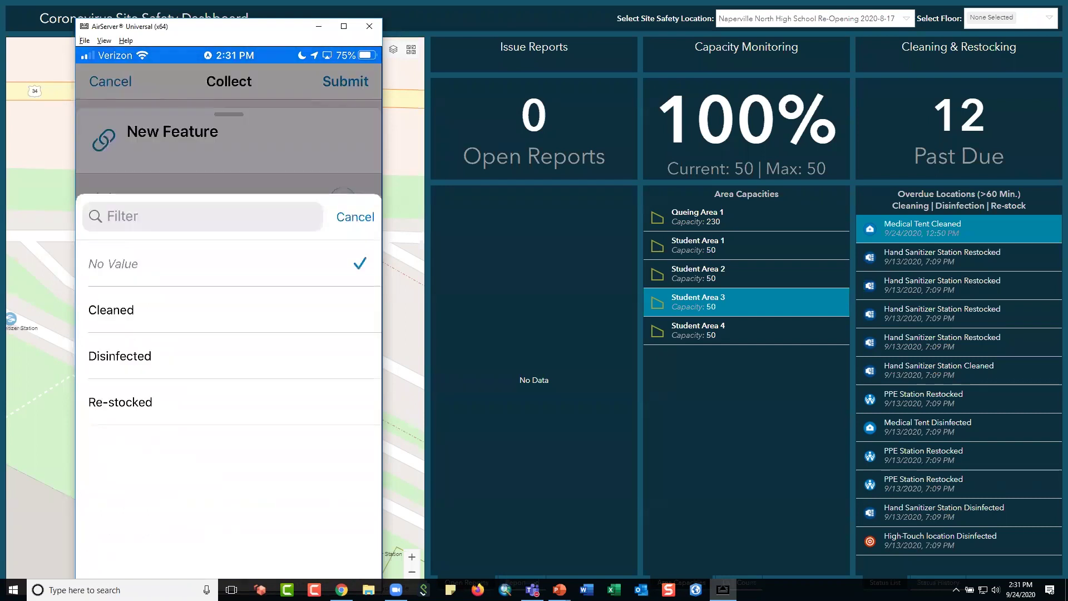
pyautogui.click(111, 223)
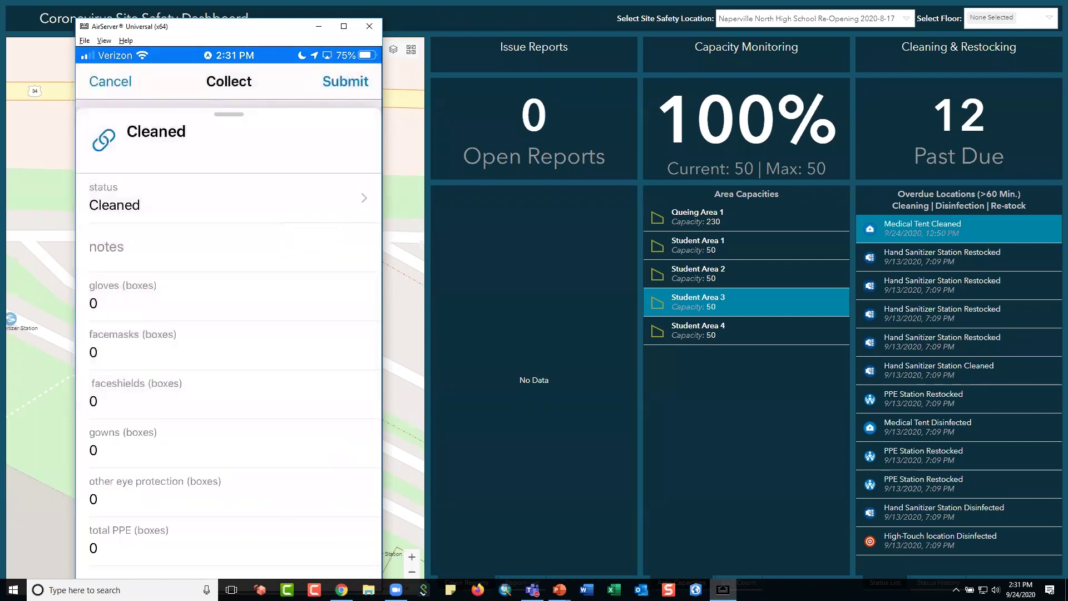
pyautogui.click(264, 259)
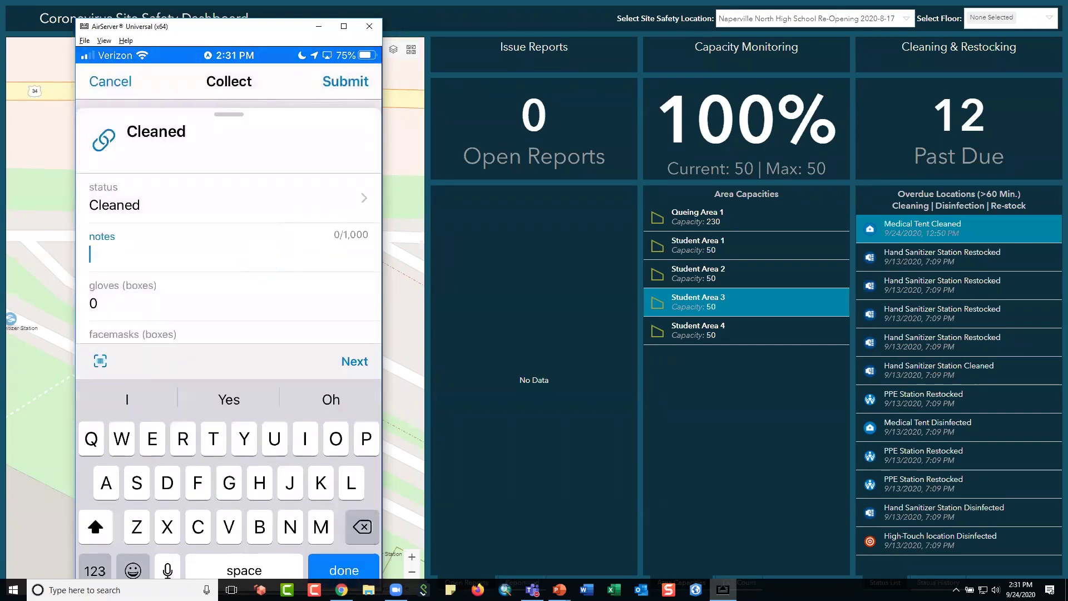
pyautogui.click(311, 282)
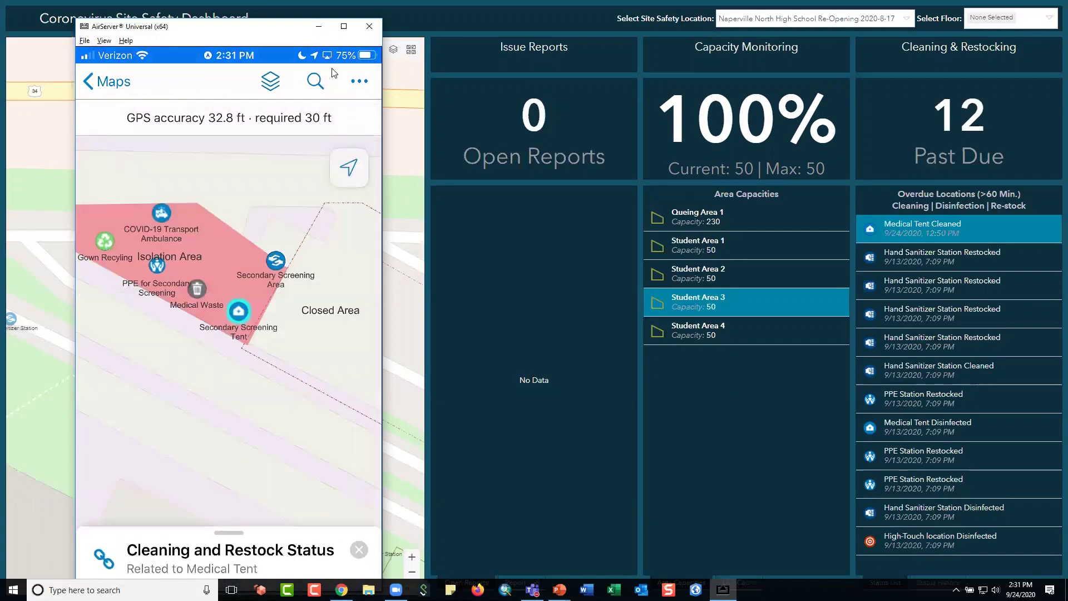
pyautogui.click(318, 27)
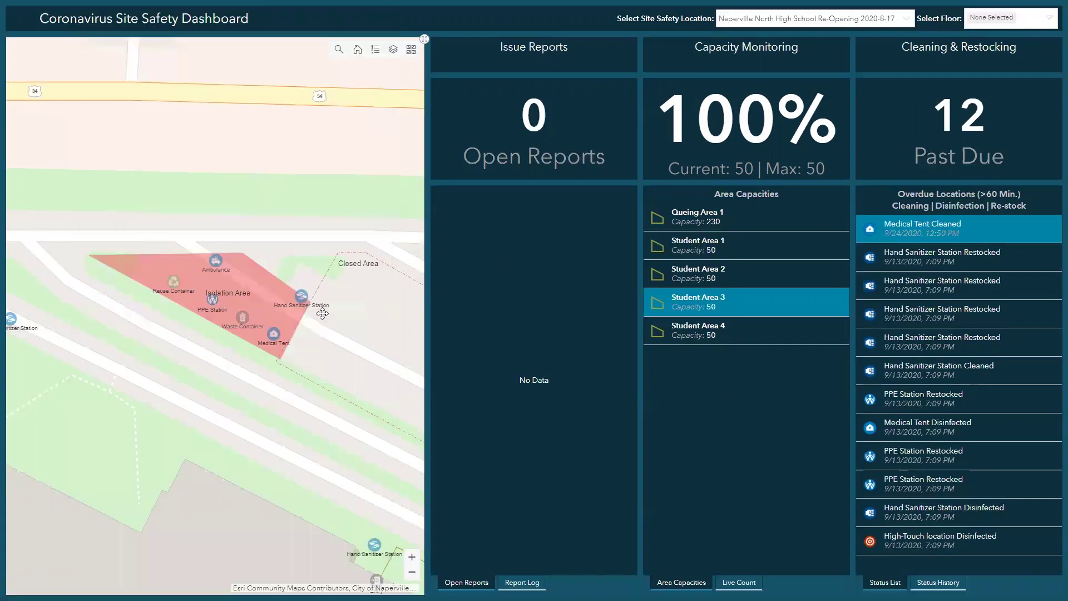
# Locate the first overdue Hand Sanitizer Station on the dashboard map, clear its selection and check the wider school site
pyautogui.moveTo(323, 314); pyautogui.dragTo(319, 269)
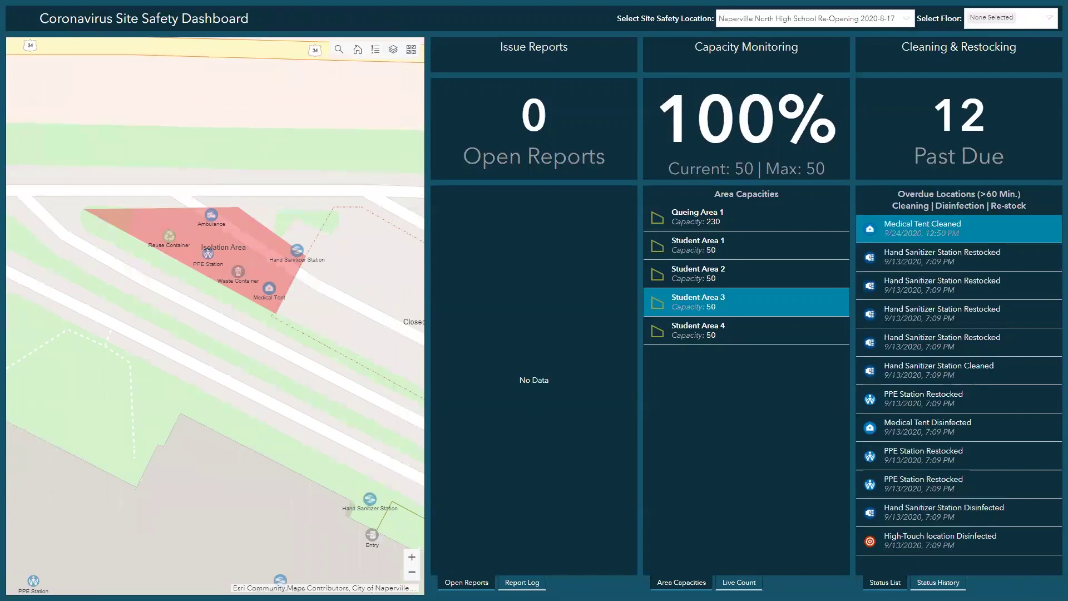
pyautogui.click(1034, 257)
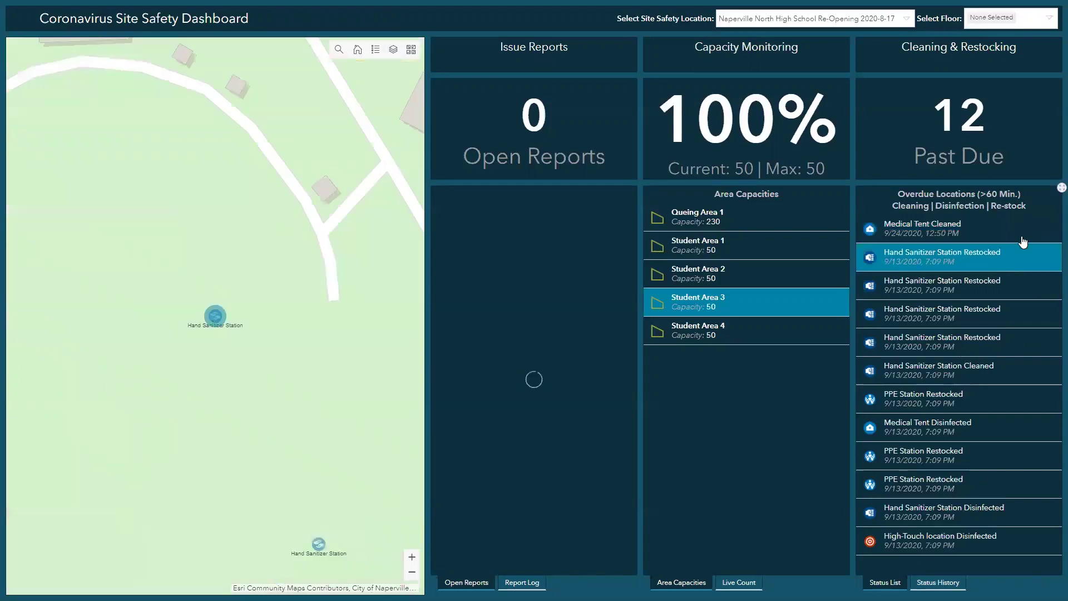
pyautogui.click(957, 248)
pyautogui.tripleClick(880, 241)
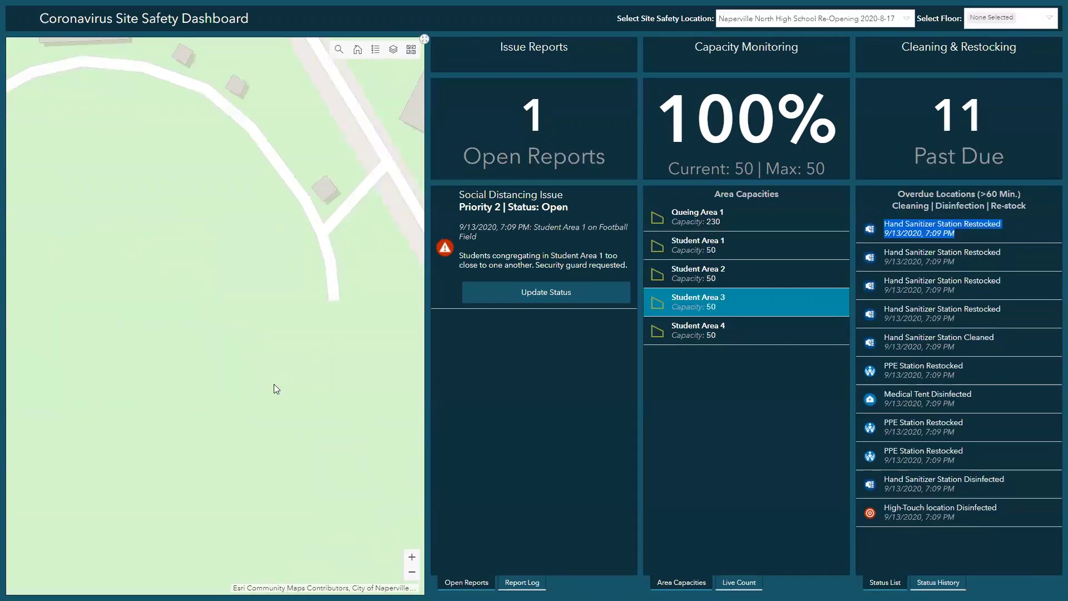
pyautogui.scroll(-2, 273, 384)
pyautogui.moveTo(355, 349); pyautogui.dragTo(130, 287)
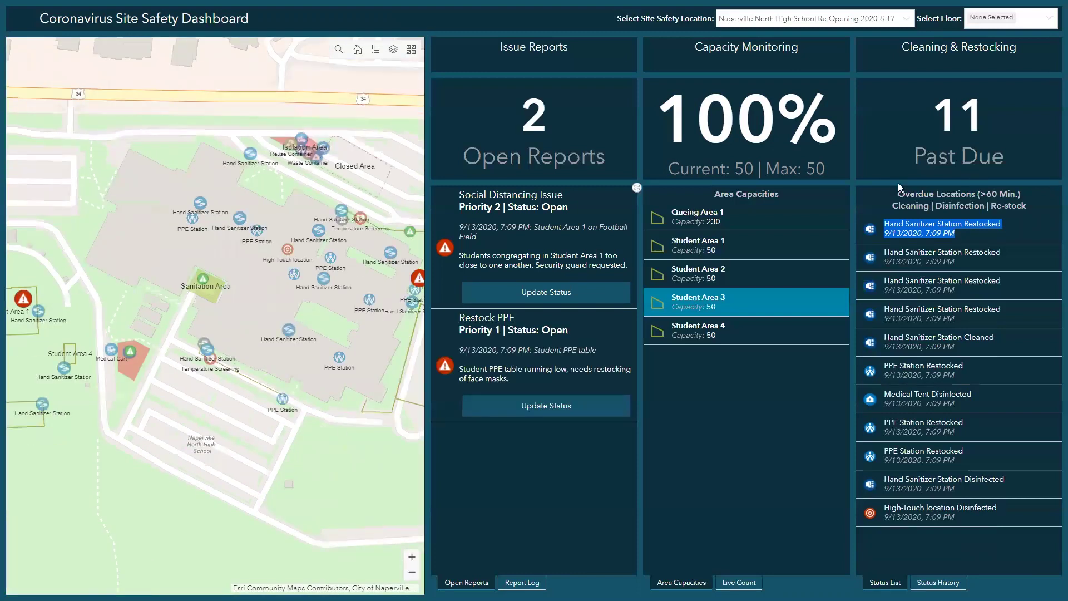
pyautogui.click(1054, 215)
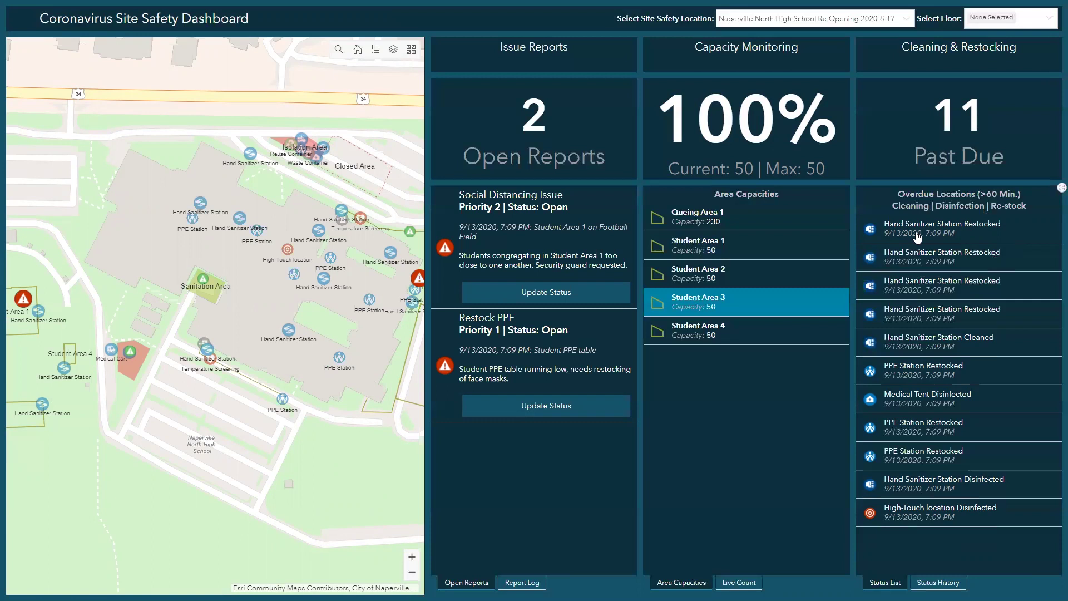
# Review the cleaning status history of the first overdue Hand Sanitizer Station, return to the overdue list and view the whole site
pyautogui.click(895, 235)
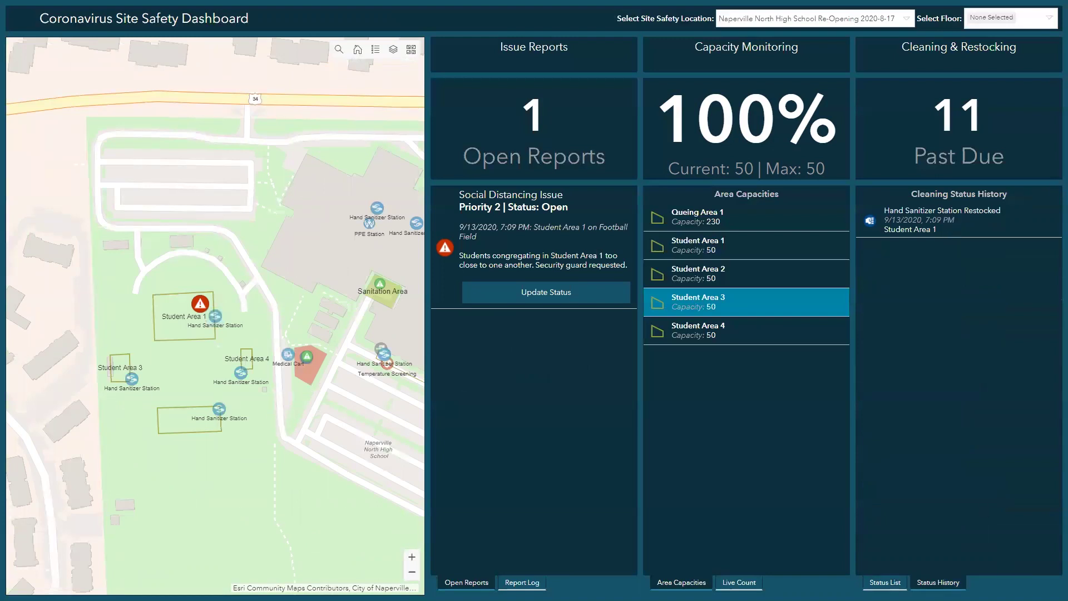
pyautogui.click(885, 582)
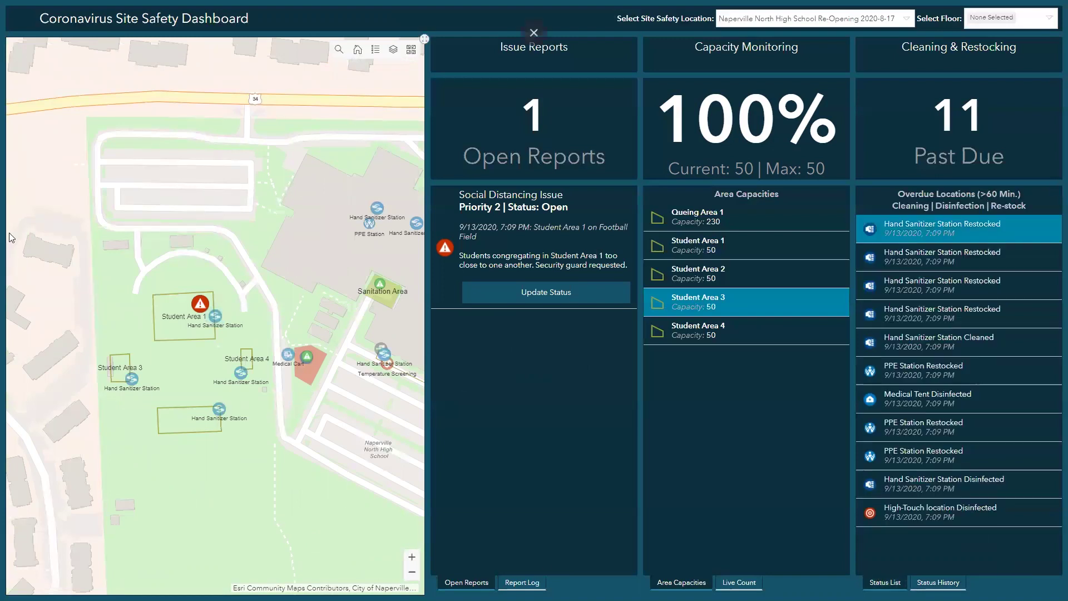
pyautogui.scroll(-3, 165, 461)
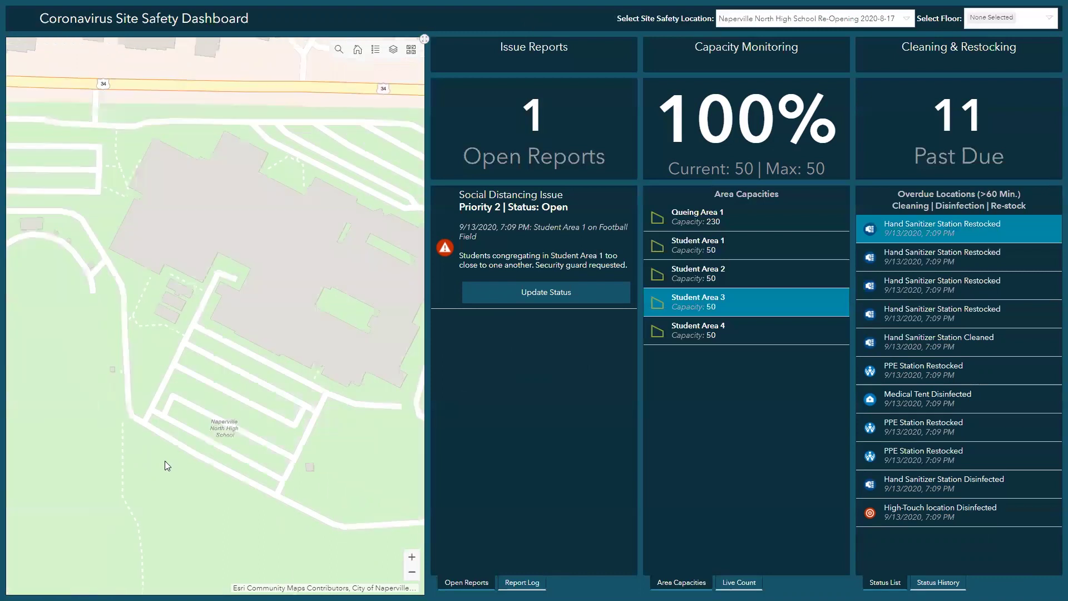
pyautogui.scroll(-2, 268, 326)
pyautogui.moveTo(270, 488); pyautogui.dragTo(333, 431)
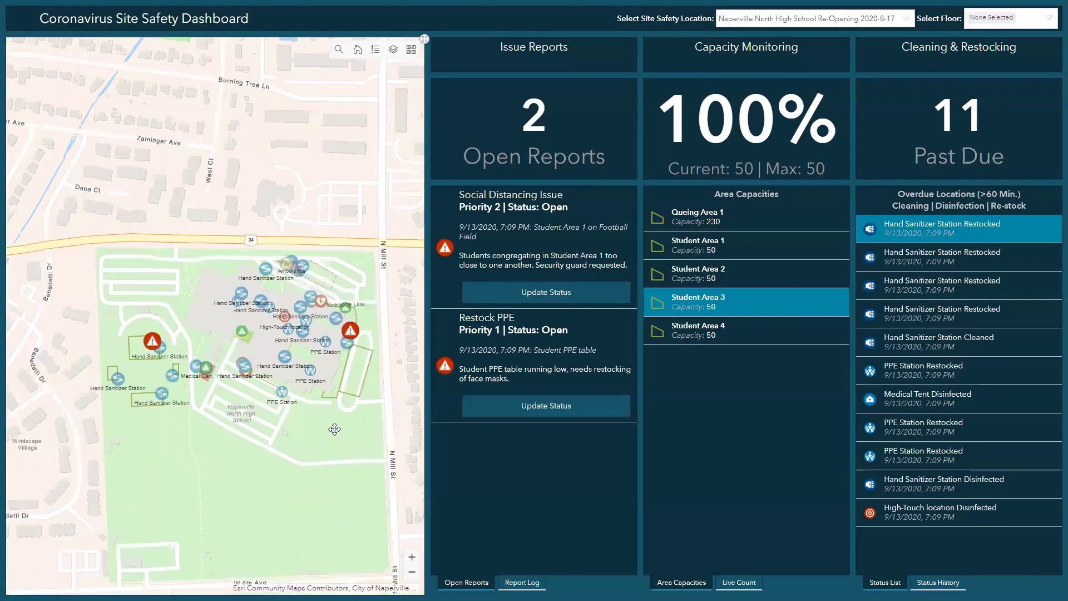
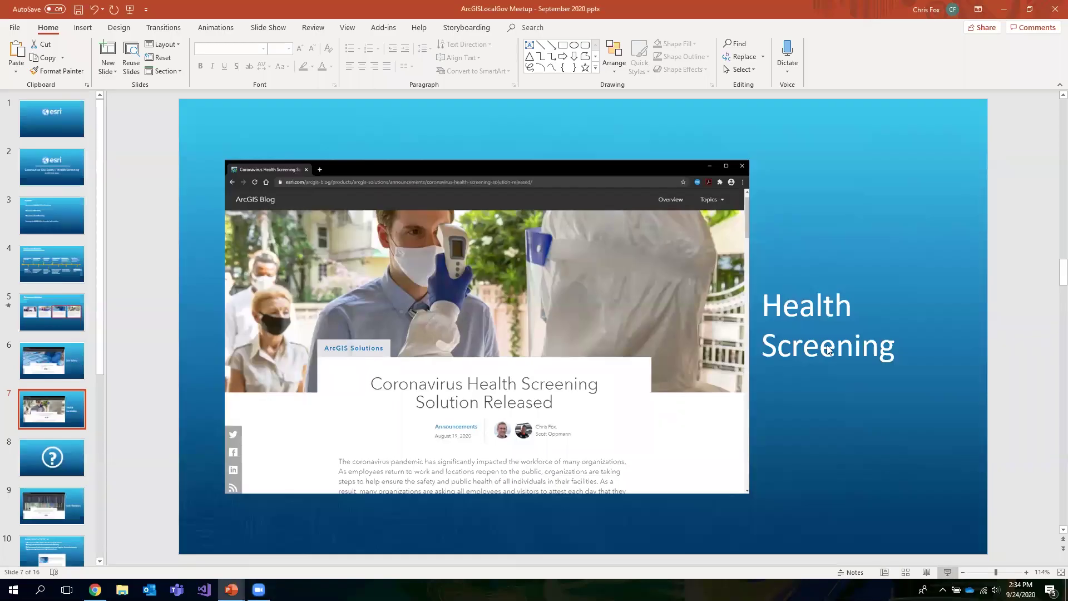
# Present the Health Screening slide full screen, end the slide show and switch to the Employee Health Screening survey in Chrome
pyautogui.hotkey('shift', 'F5')
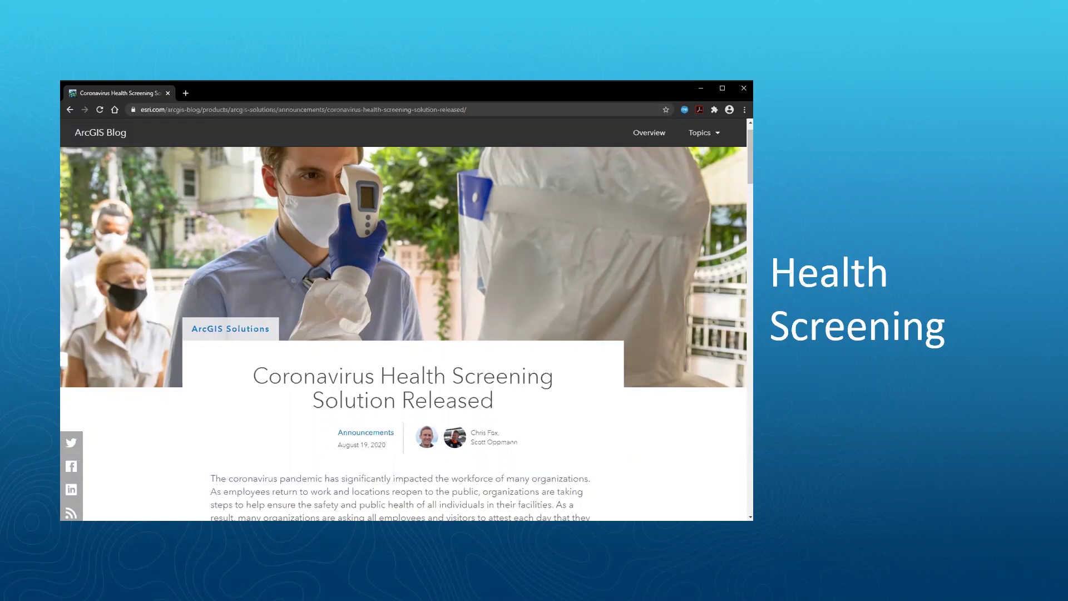
pyautogui.press('Escape')
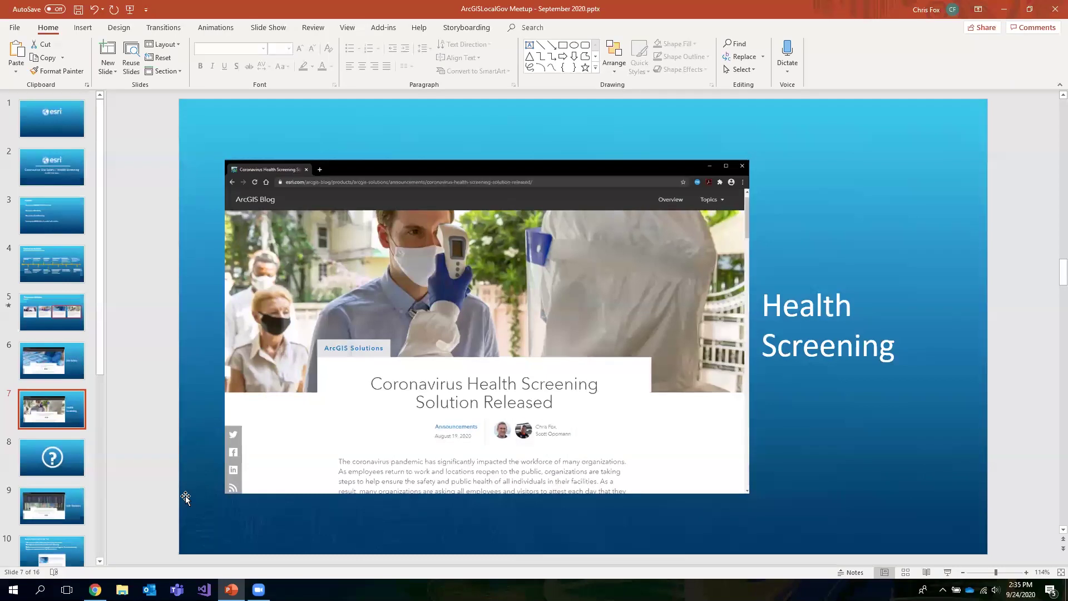
pyautogui.click(95, 590)
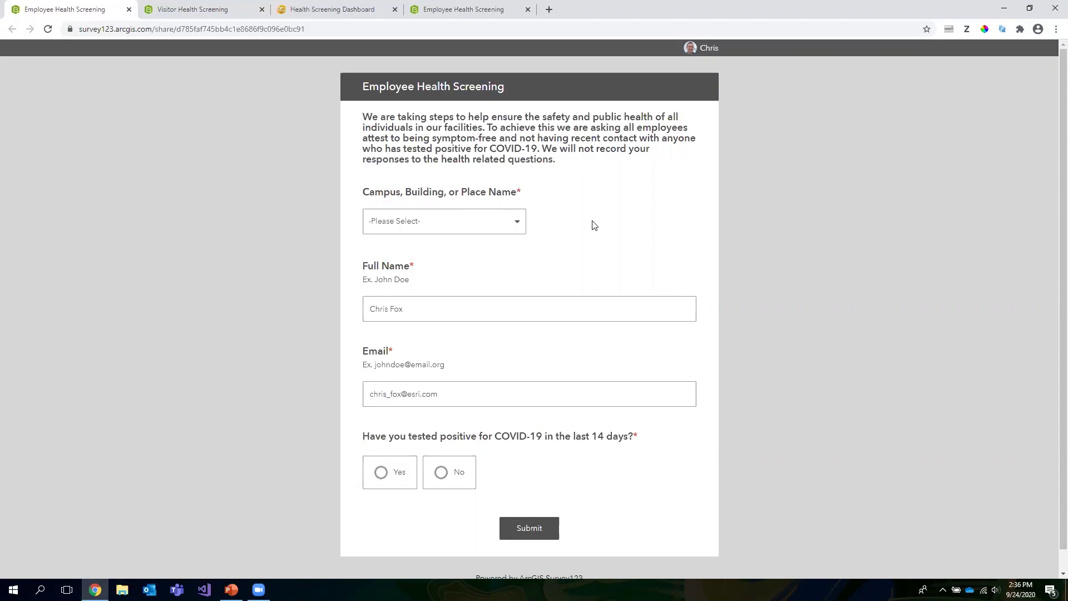
# Select Building 1 as the survey's place name and answer Yes to testing positive for COVID-19 in the last 14 days
pyautogui.click(502, 221)
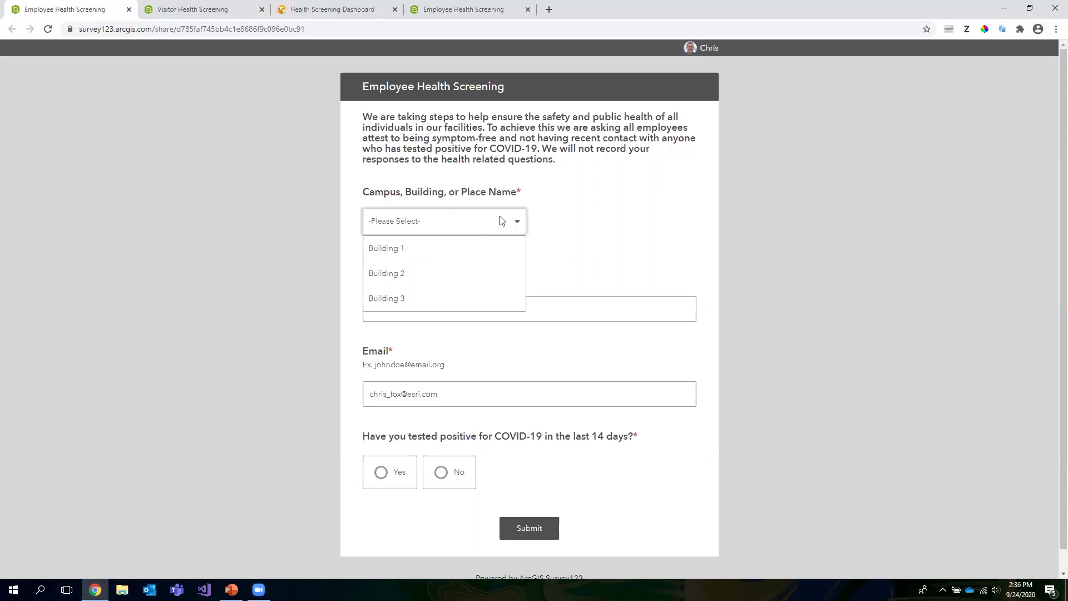
pyautogui.click(455, 251)
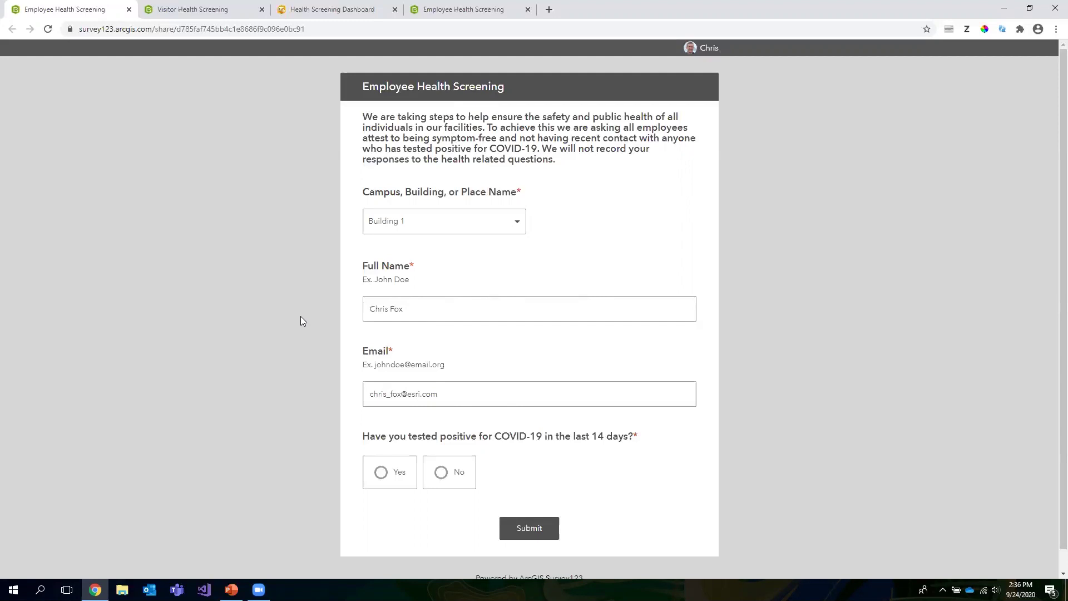
pyautogui.scroll(-1, 300, 316)
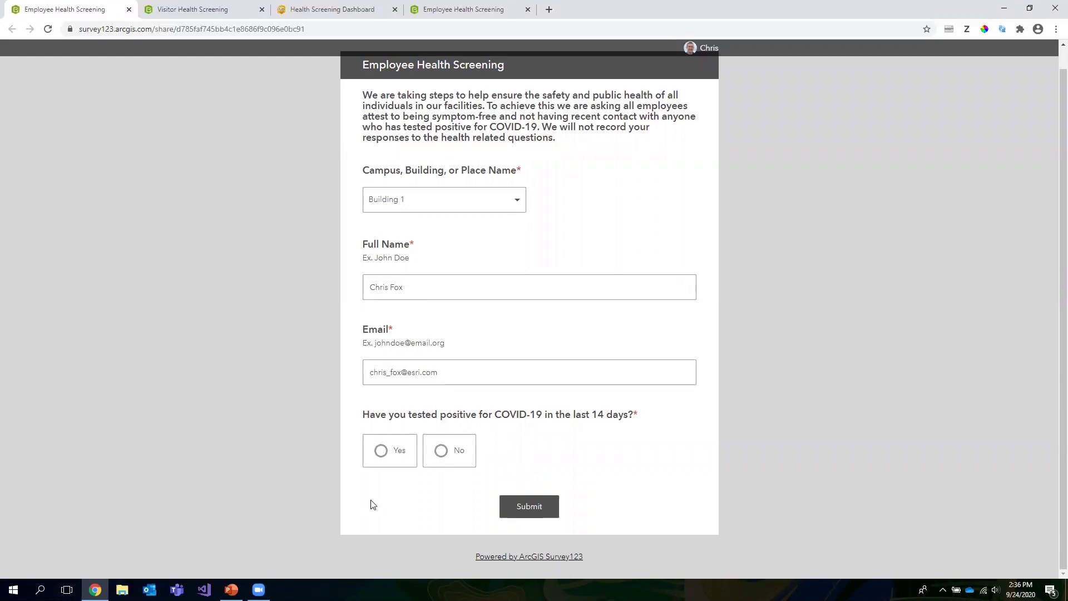
pyautogui.click(387, 454)
pyautogui.scroll(-2, 323, 434)
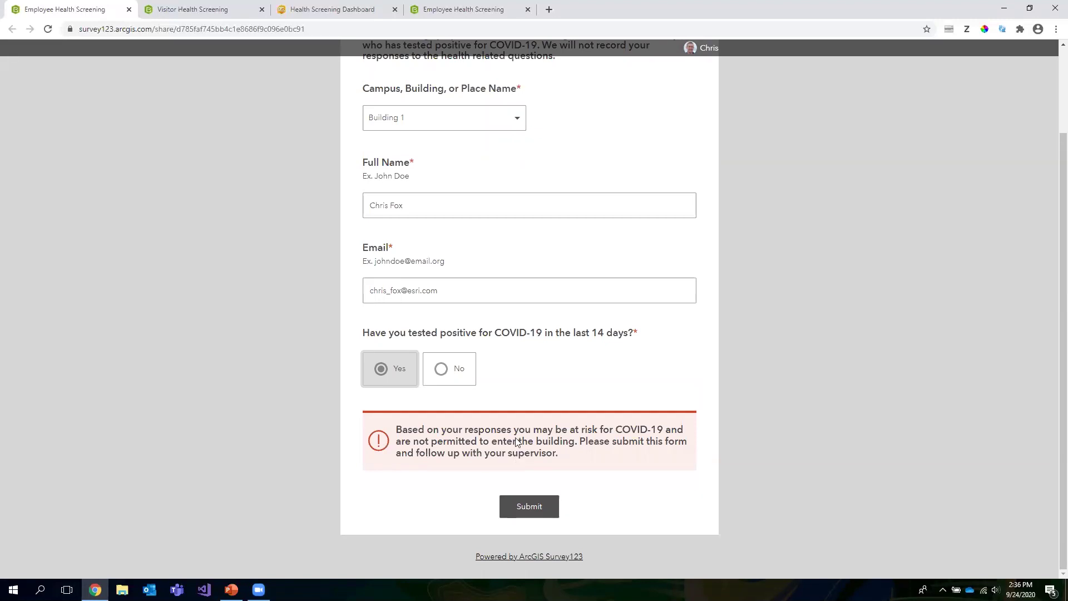
# Change the positive COVID-19 test answer to No and answer No to having any of the listed symptoms
pyautogui.click(443, 372)
pyautogui.scroll(-1, 356, 387)
pyautogui.scroll(-2, 323, 363)
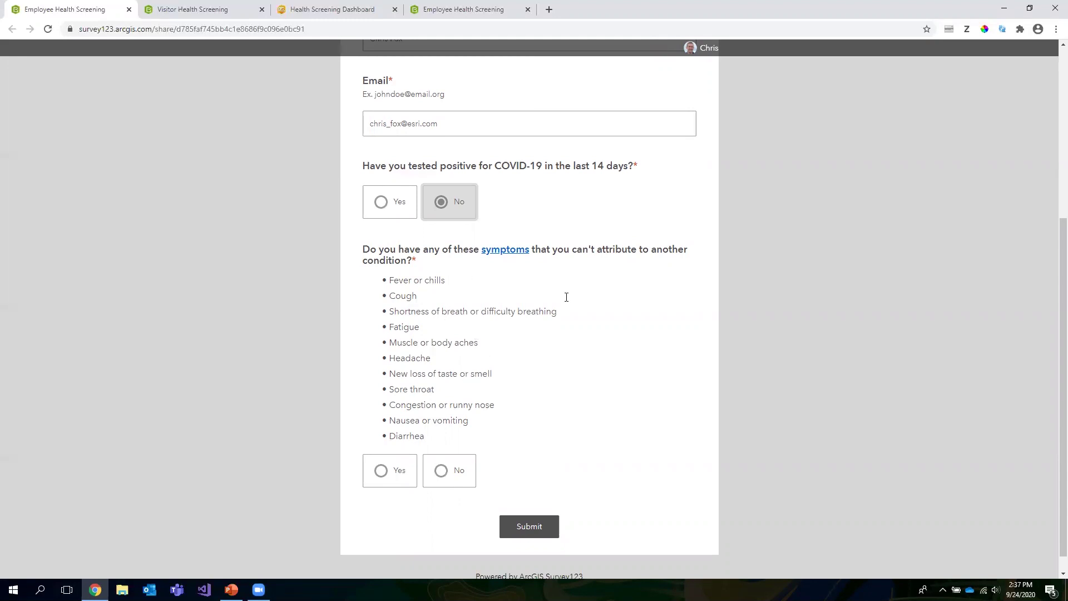
pyautogui.click(442, 471)
pyautogui.scroll(-3, 442, 414)
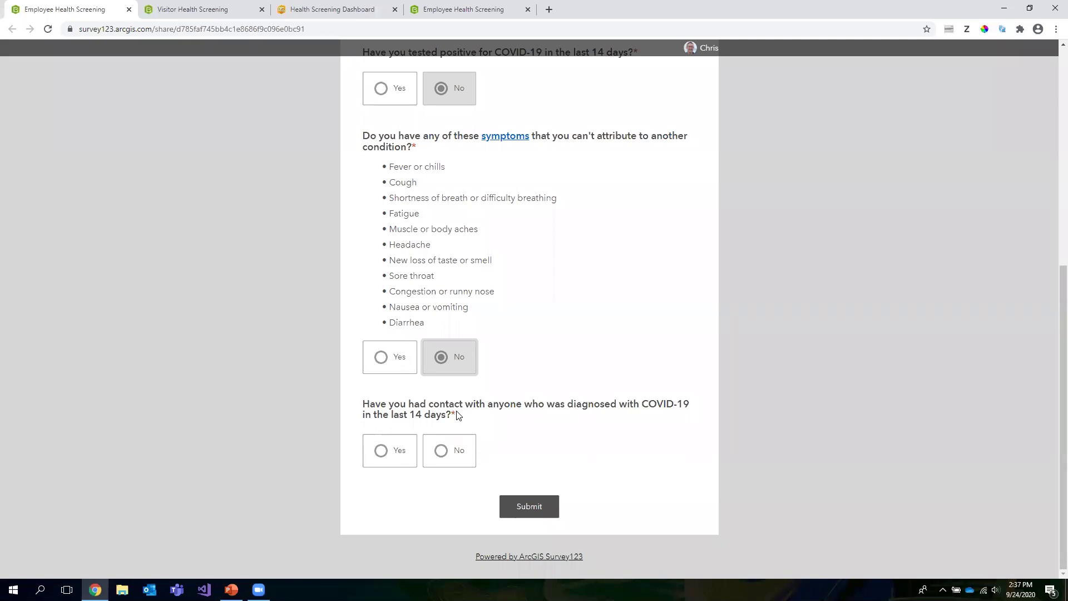
# Answer No to having contact with anyone diagnosed with COVID-19 in the last 14 days and certify that the information is correct
pyautogui.click(446, 454)
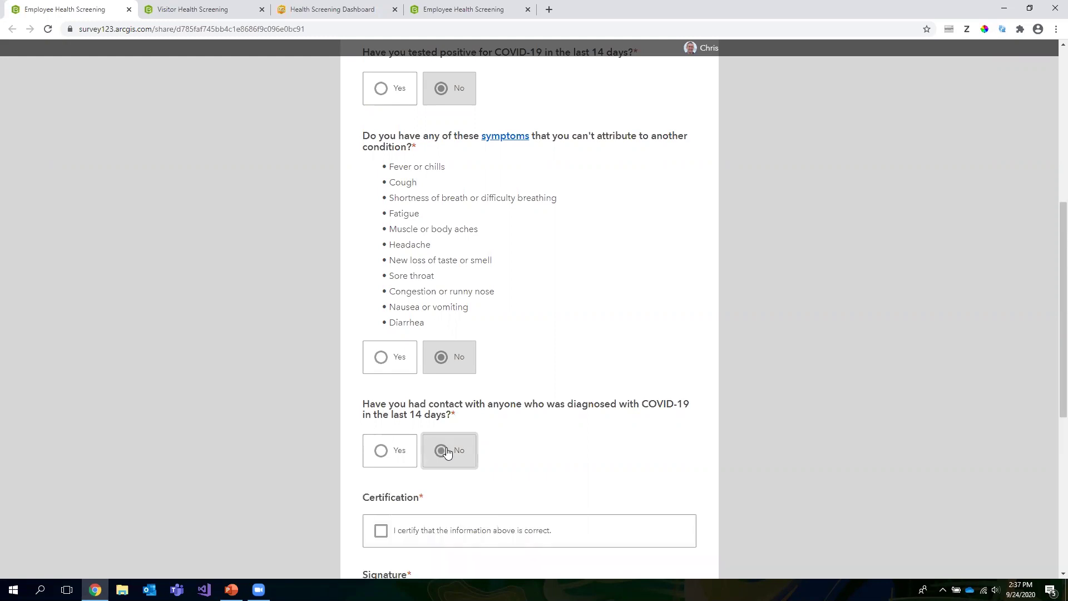
pyautogui.scroll(-5, 296, 371)
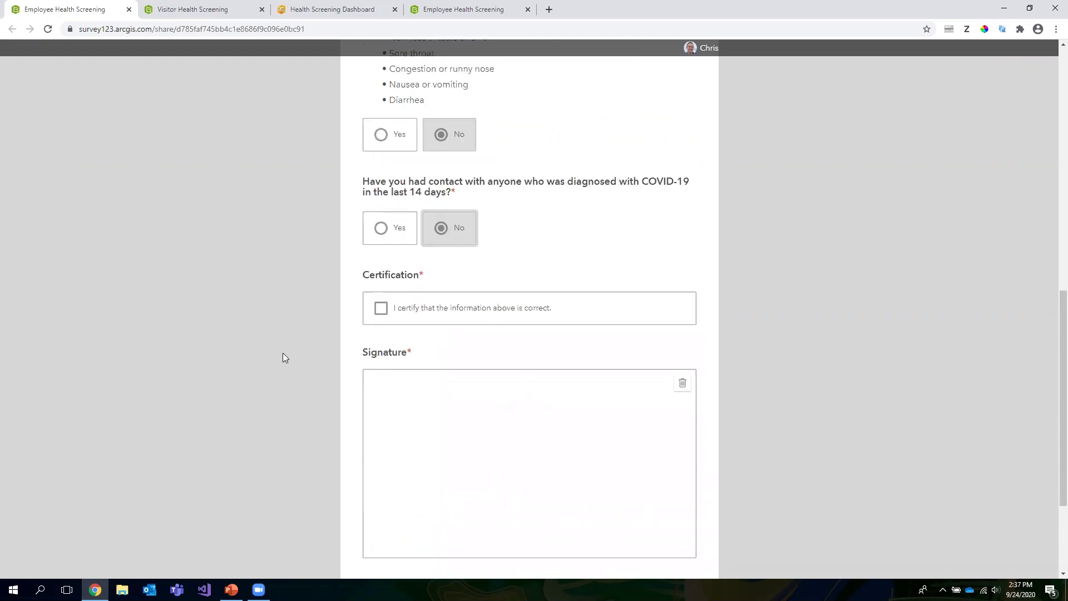
pyautogui.scroll(-1, 275, 344)
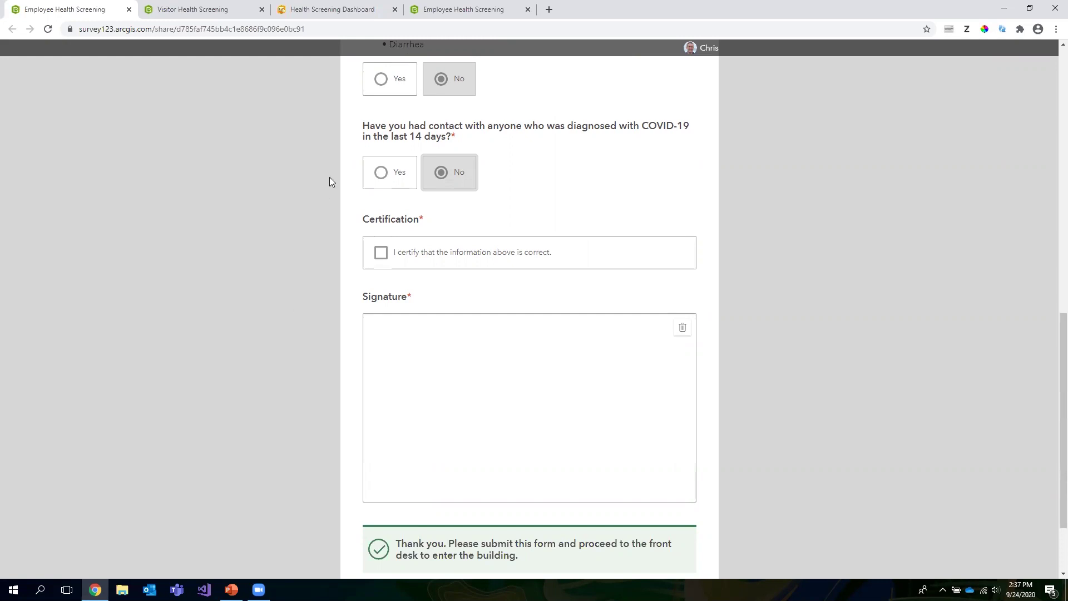
pyautogui.click(380, 253)
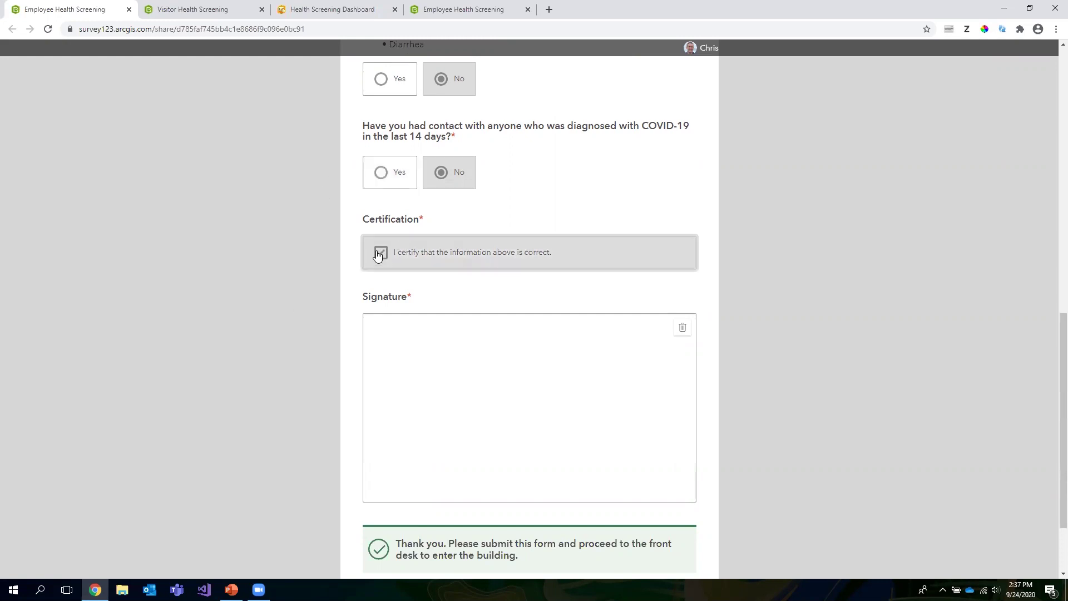
# Draw a signature in the Employee Health Screening survey and submit the completed form
pyautogui.click(412, 408)
pyautogui.moveTo(402, 408)
pyautogui.mouseDown()
pyautogui.moveTo(540, 427)
pyautogui.moveTo(529, 428)
pyautogui.moveTo(621, 423)
pyautogui.mouseUp()
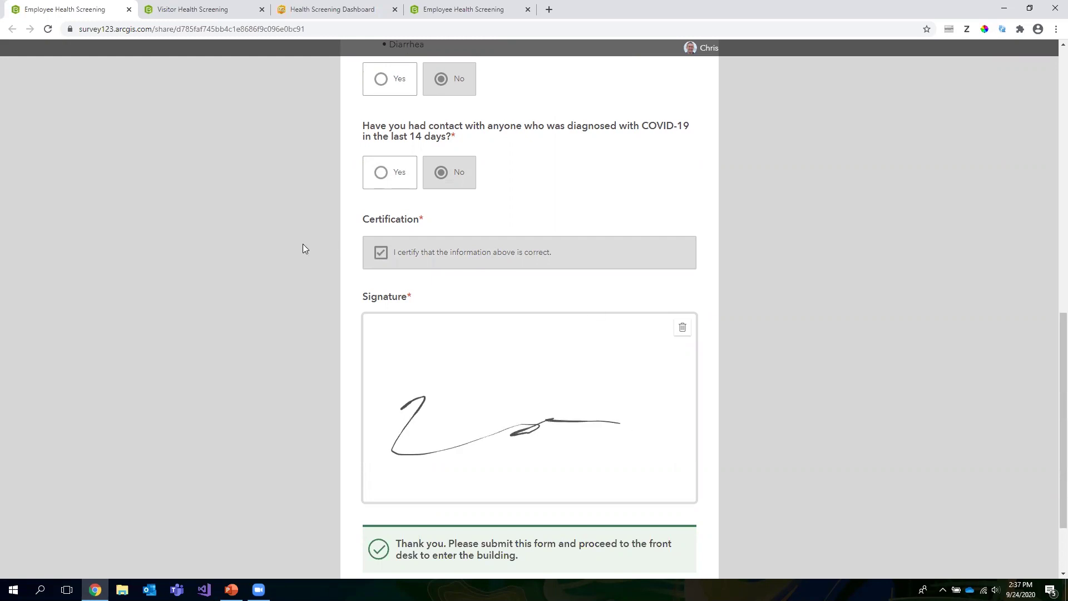
pyautogui.scroll(12, 289, 257)
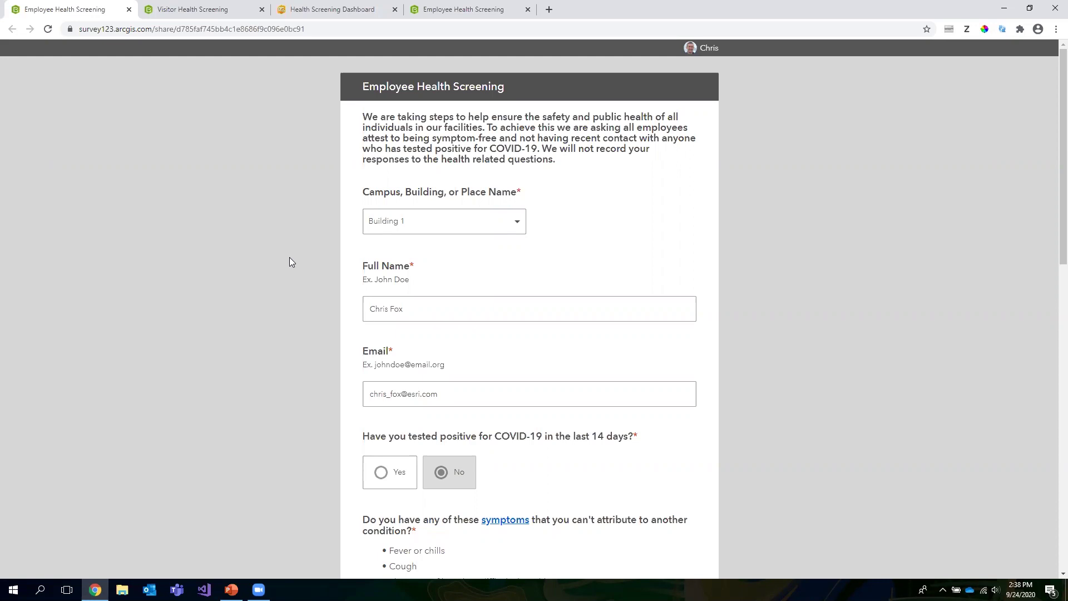
pyautogui.scroll(-6, 282, 278)
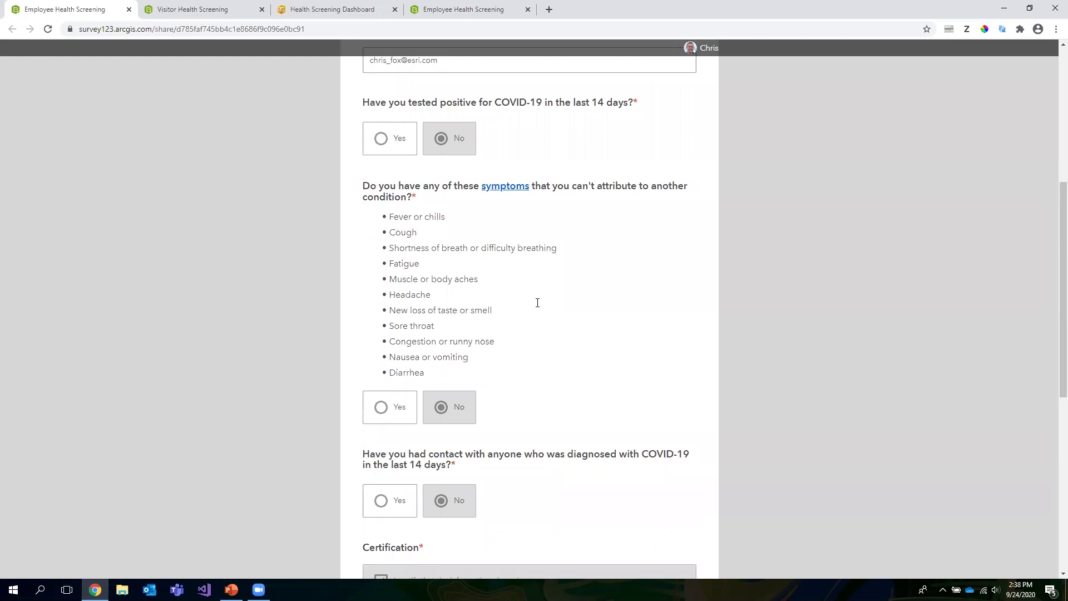
pyautogui.scroll(1, 239, 298)
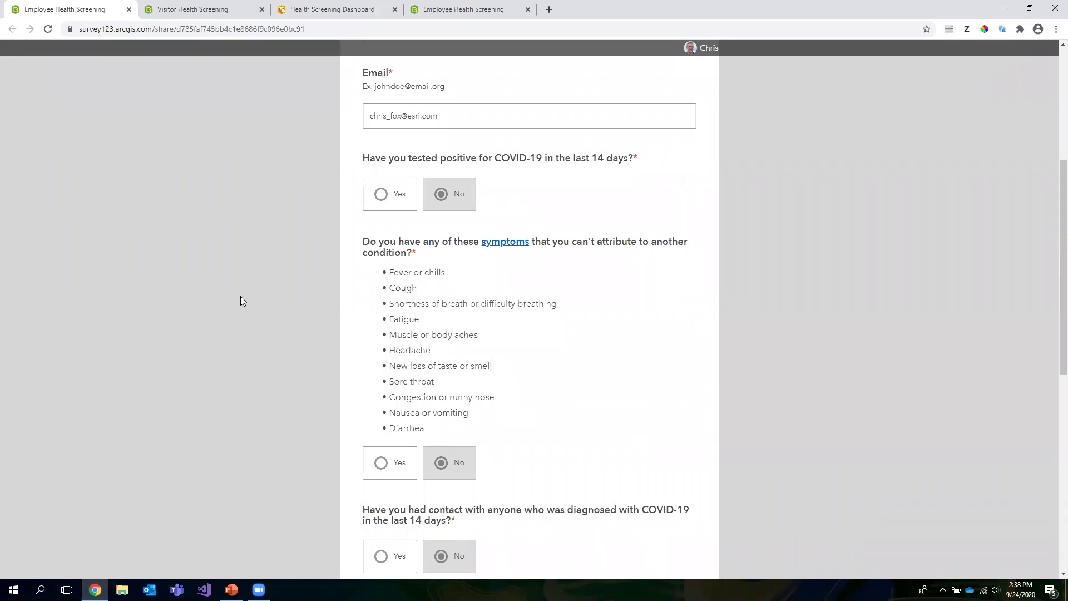
pyautogui.scroll(4, 240, 296)
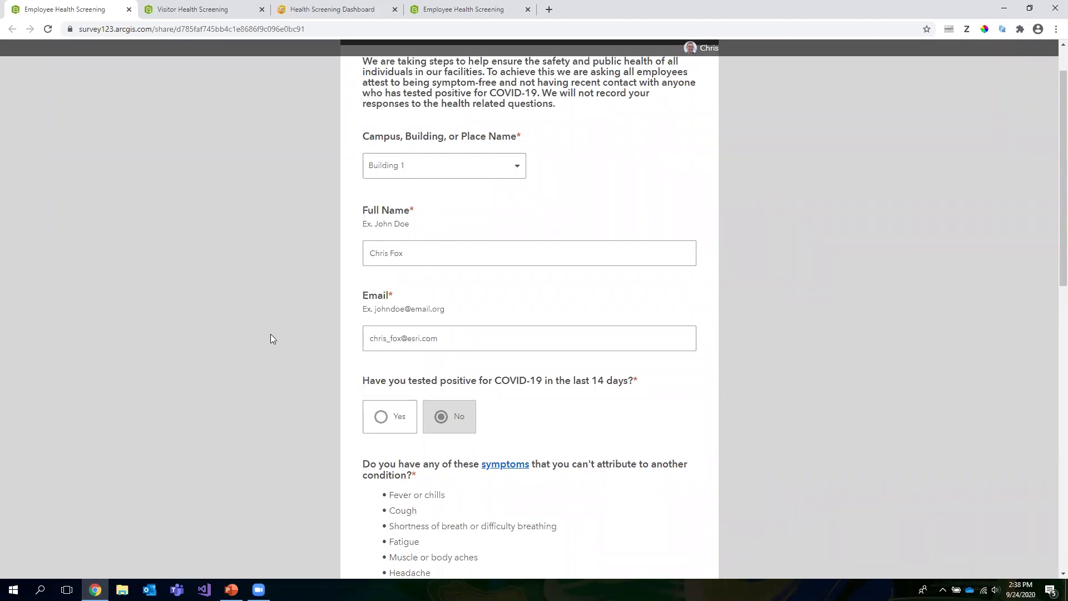
pyautogui.scroll(-9, 270, 339)
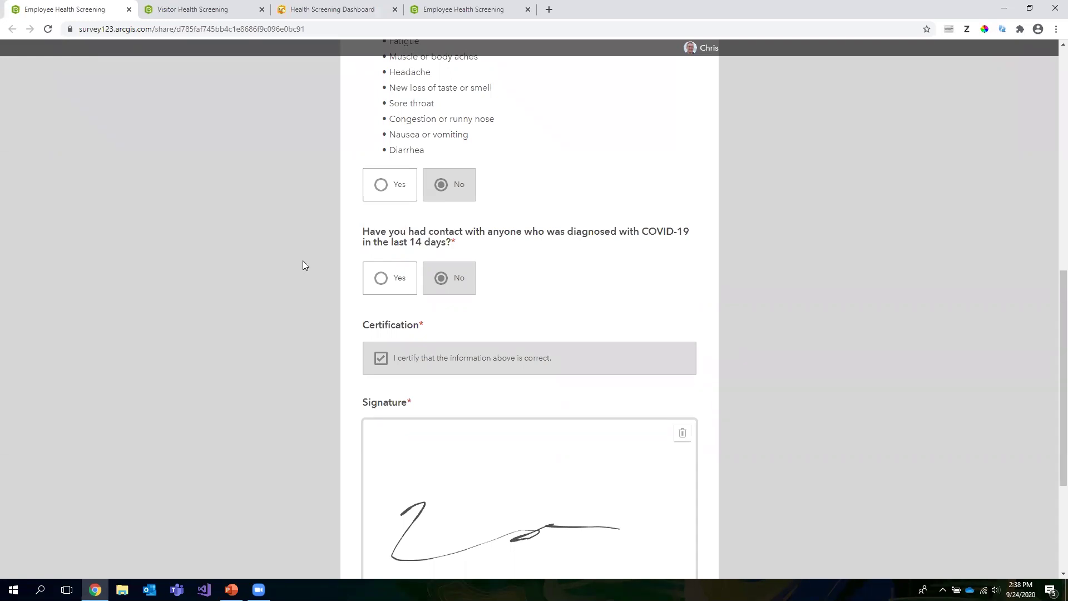
pyautogui.scroll(-4, 298, 259)
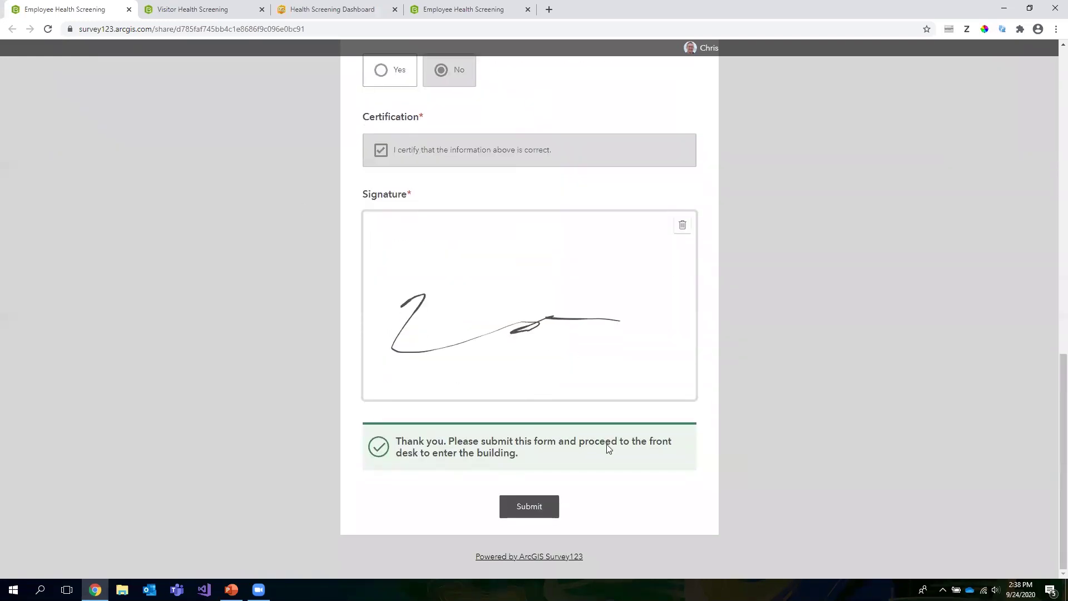
pyautogui.click(535, 506)
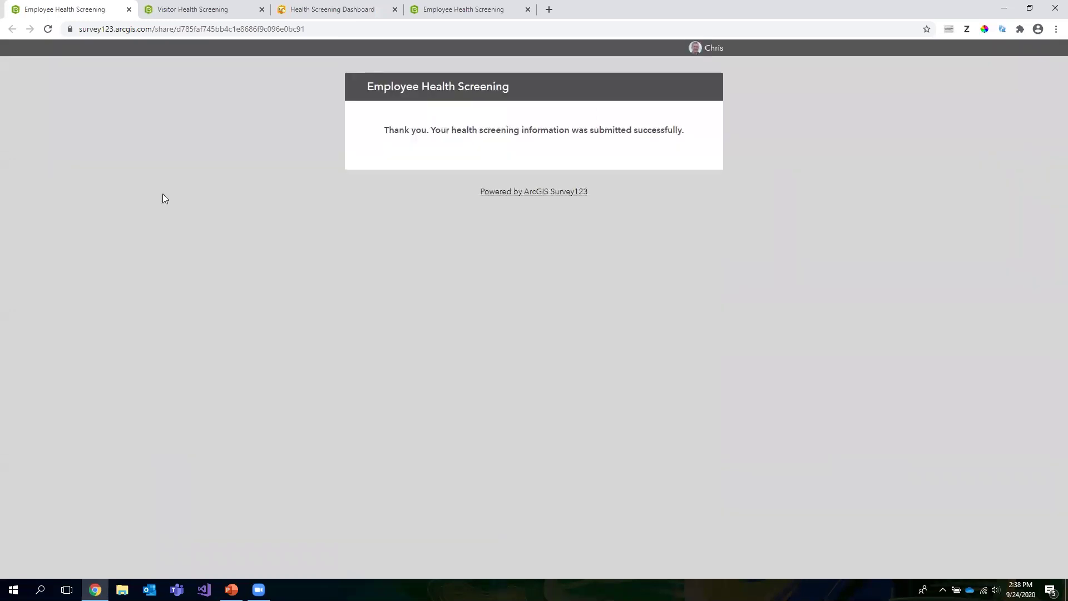
# Review the Visitor Health Screening survey's fields and the Health Screening Dashboard's list of people awaiting a temperature check
pyautogui.click(206, 10)
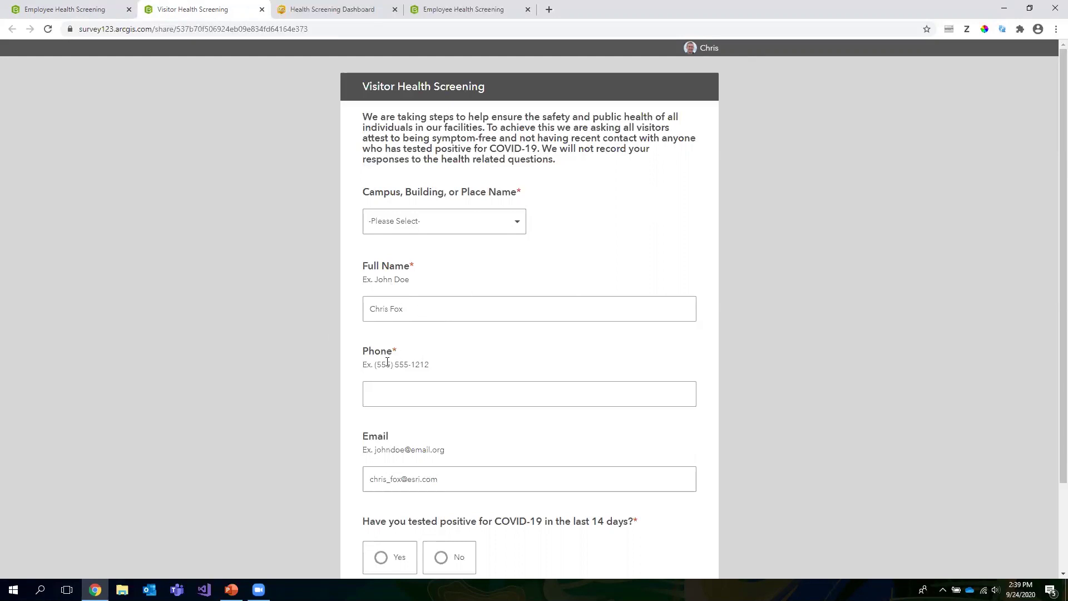
pyautogui.scroll(-2, 294, 396)
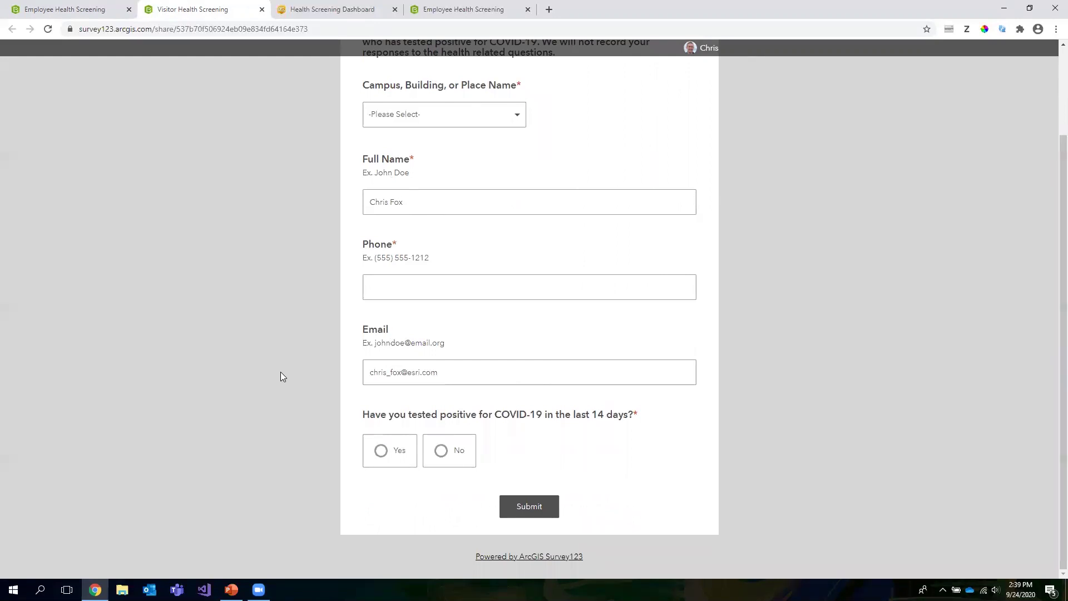
pyautogui.click(304, 10)
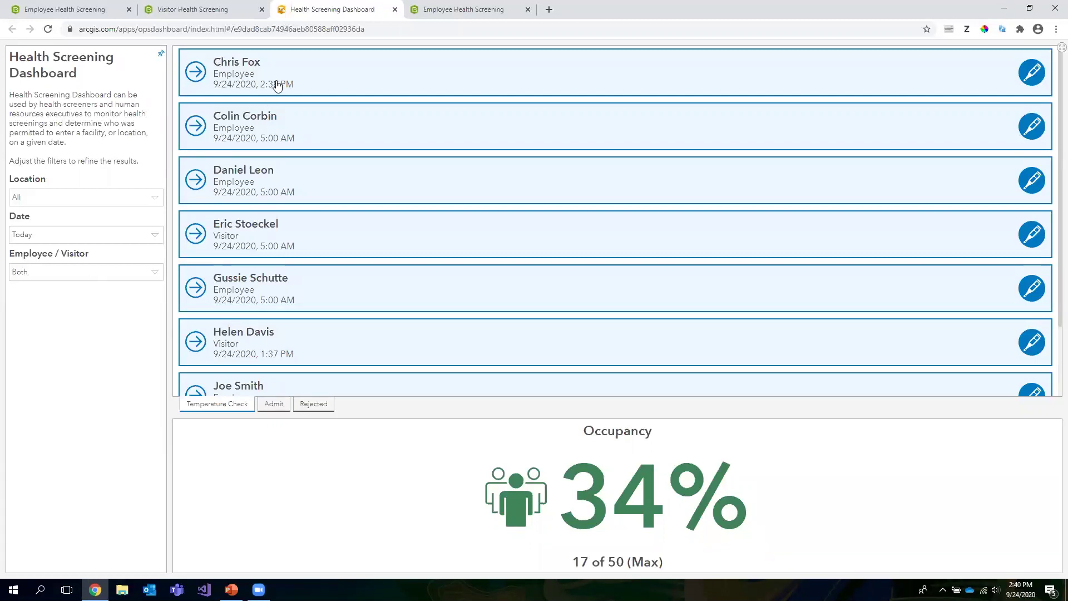
pyautogui.scroll(-2, 278, 86)
pyautogui.scroll(2, 284, 128)
# Open the Temperature Check form for the first employee in the dashboard list and enter 101 °F as the temperature
pyautogui.click(1032, 76)
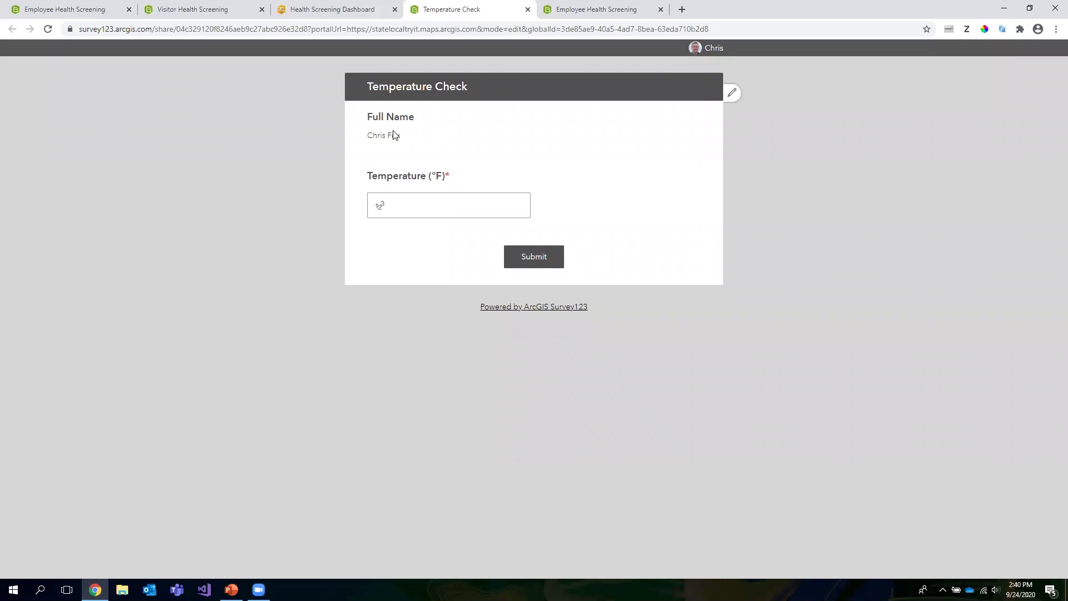
pyautogui.click(421, 206)
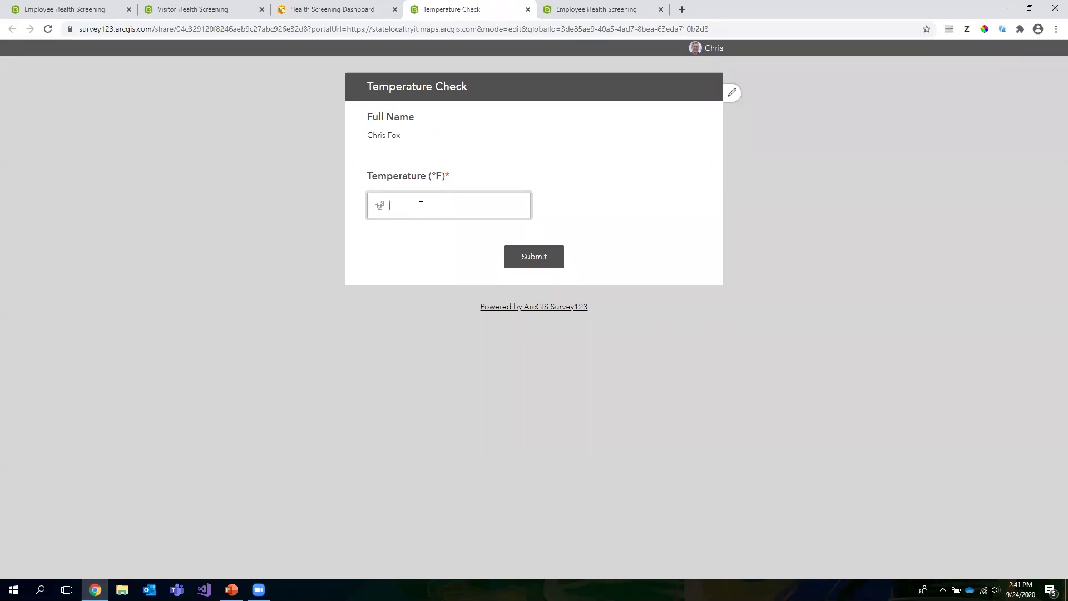
pyautogui.write('10')
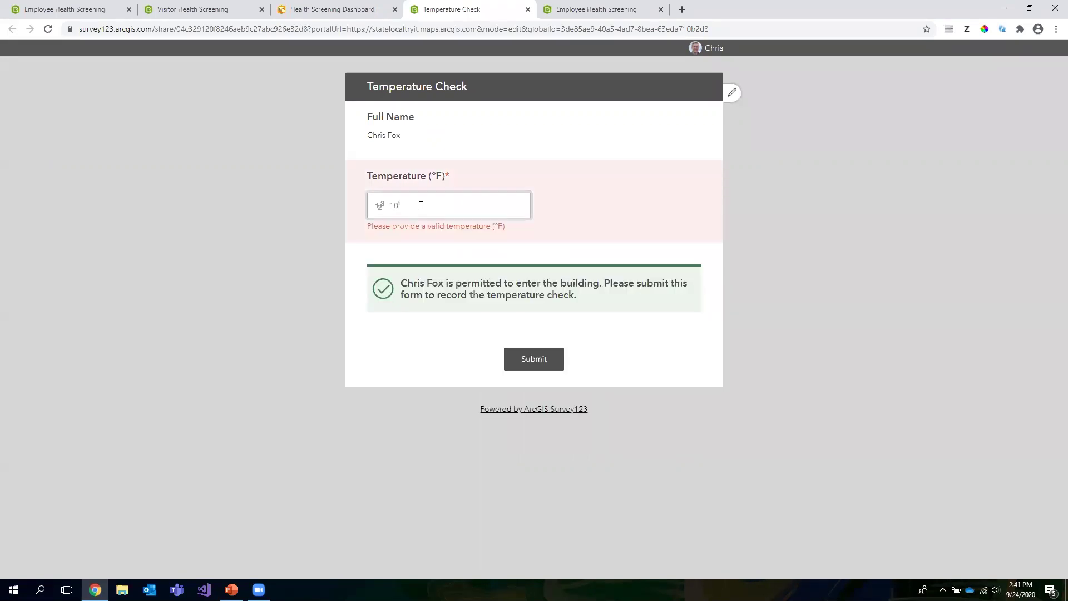
pyautogui.write('1')
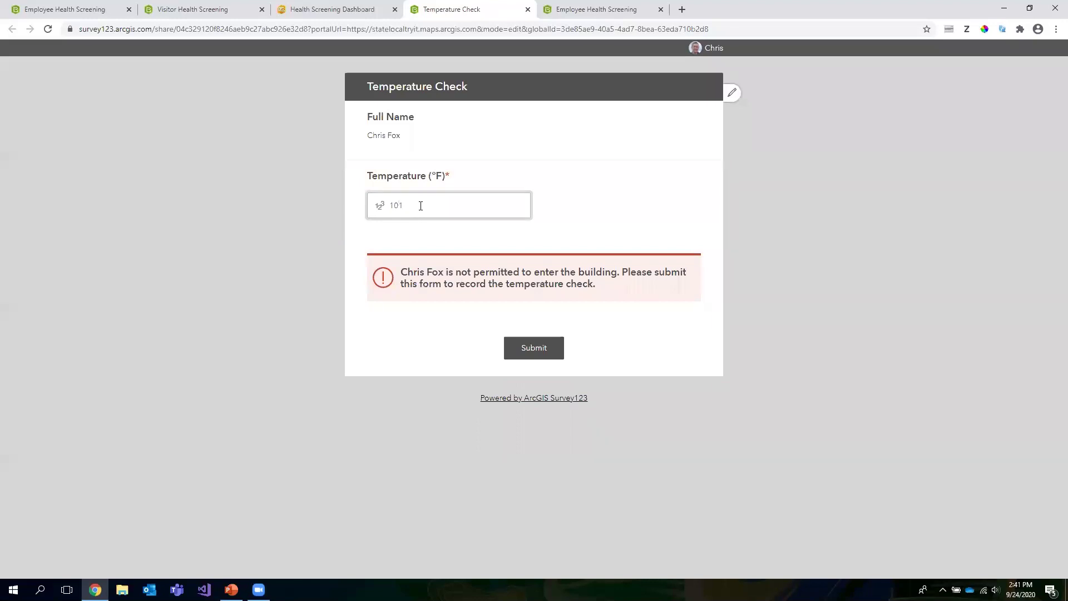
# Change the employee's temperature to 100.3 °F and submit the Temperature Check form
pyautogui.press('BackSpace')
pyautogui.press('BackSpace')
pyautogui.write('00.4')
pyautogui.press('BackSpace')
pyautogui.write('3')
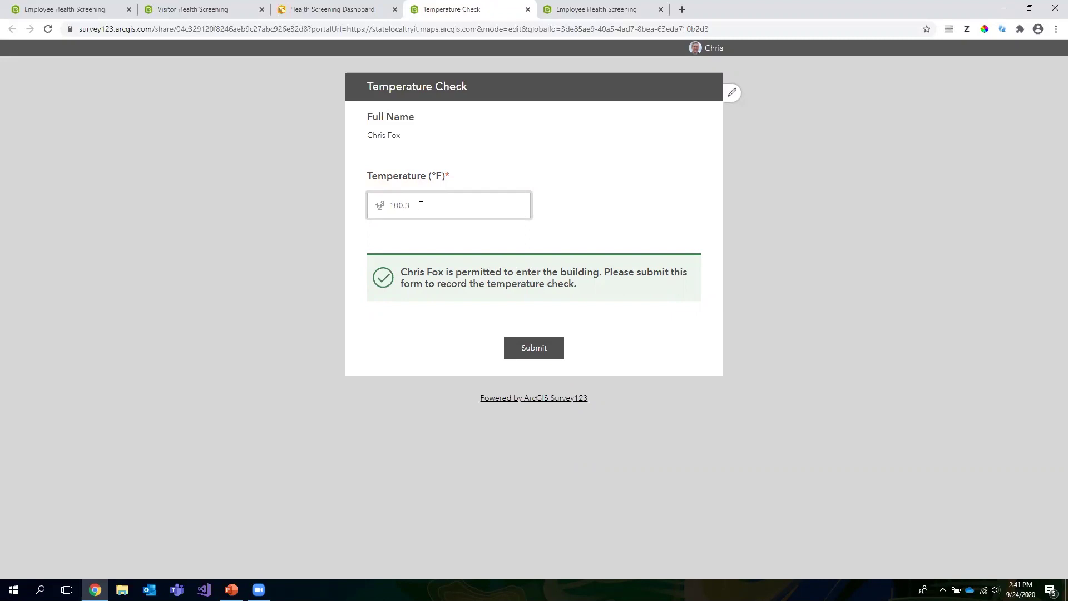
pyautogui.click(536, 350)
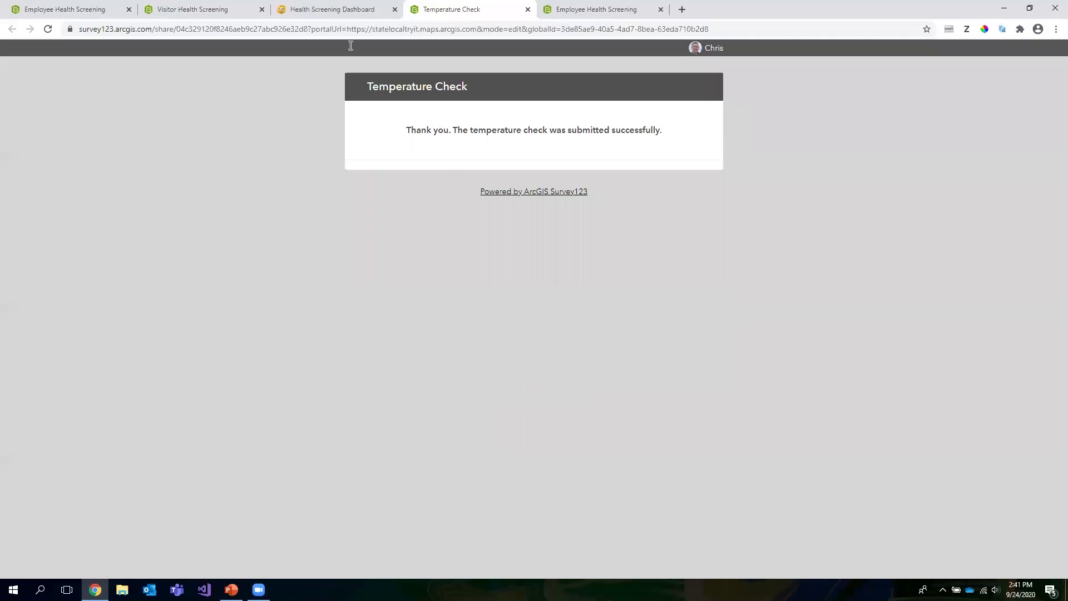
# Examine the Health Screening Dashboard's Admit list for the checked employee and return to the Temperature Check list
pyautogui.click(333, 10)
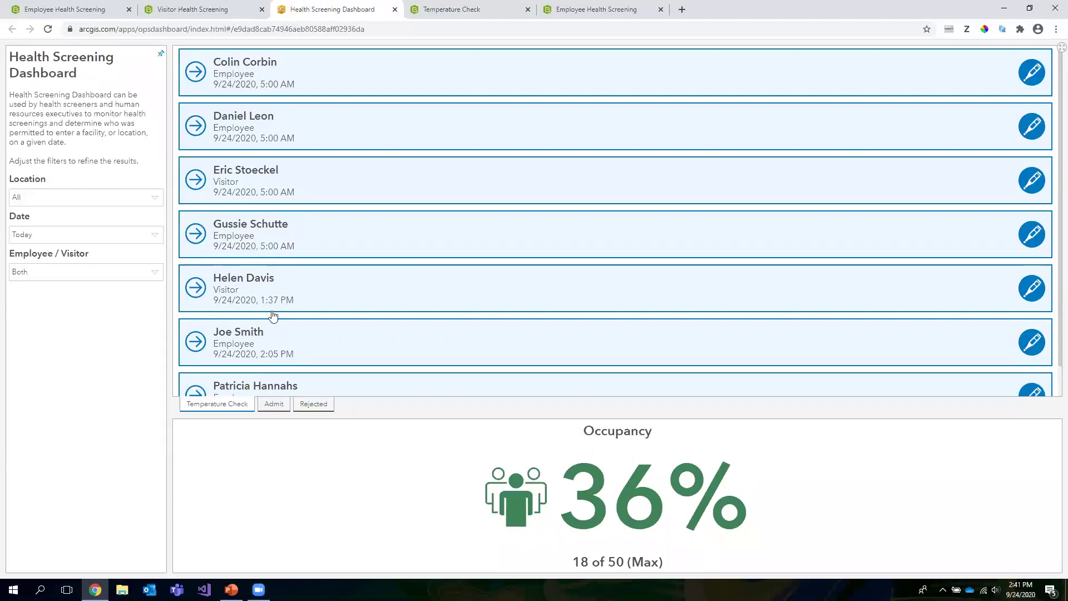
pyautogui.click(273, 404)
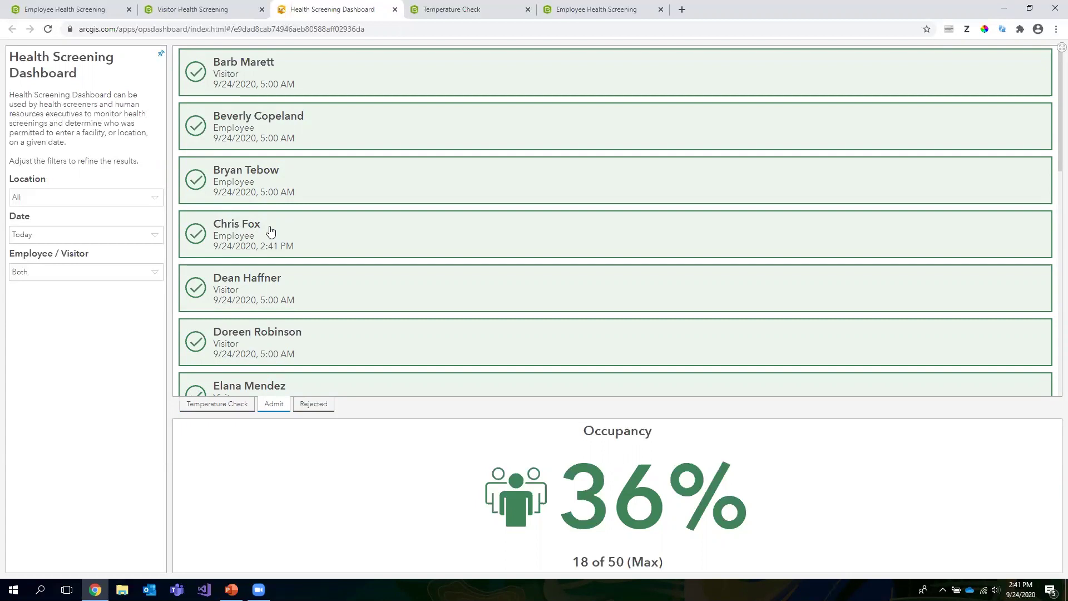
pyautogui.click(437, 12)
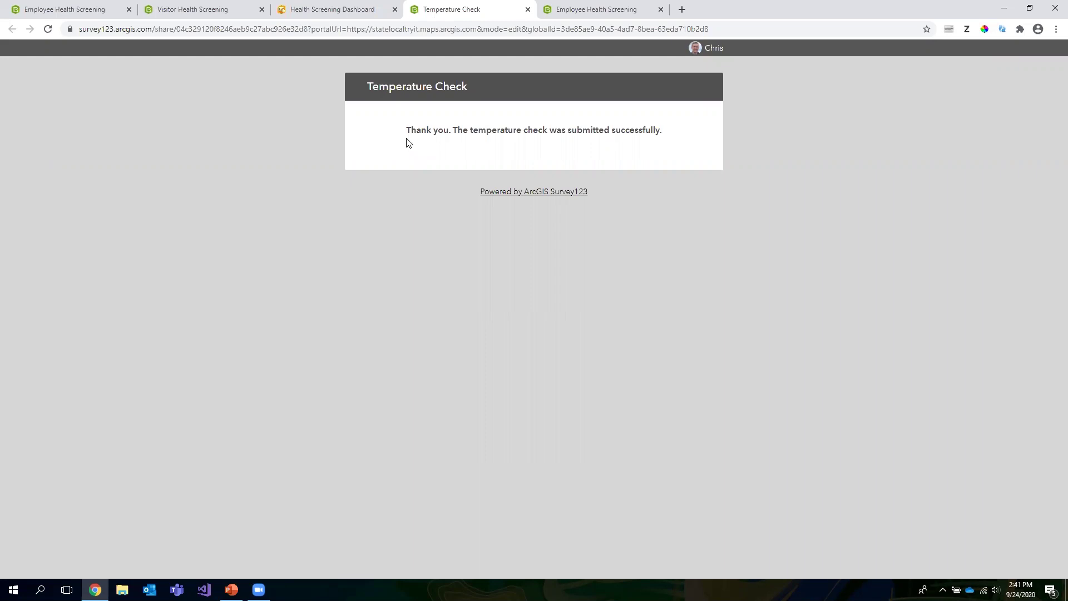
pyautogui.click(332, 12)
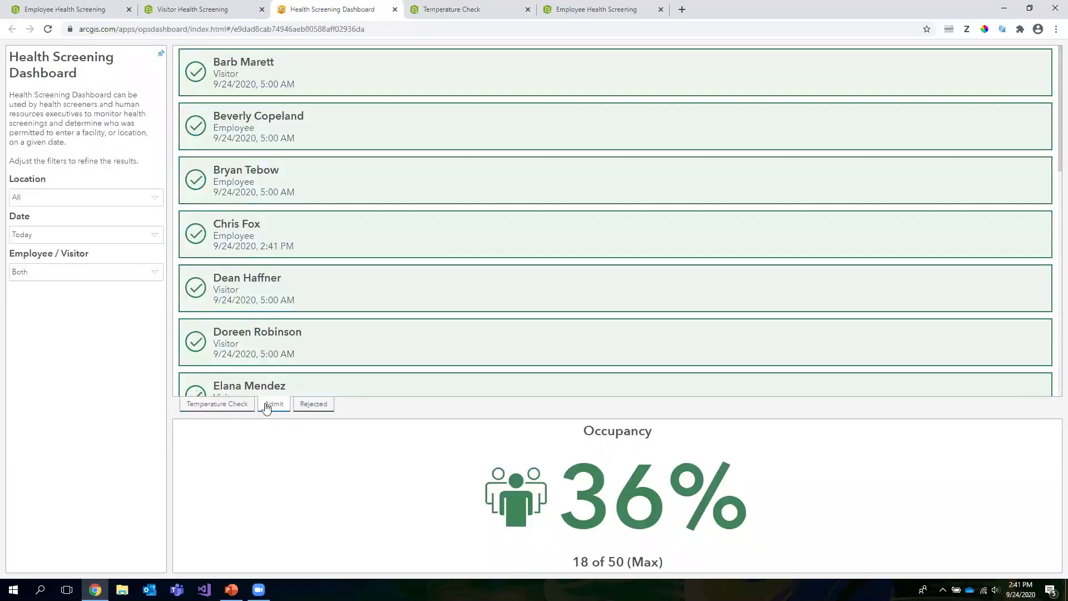
pyautogui.click(233, 405)
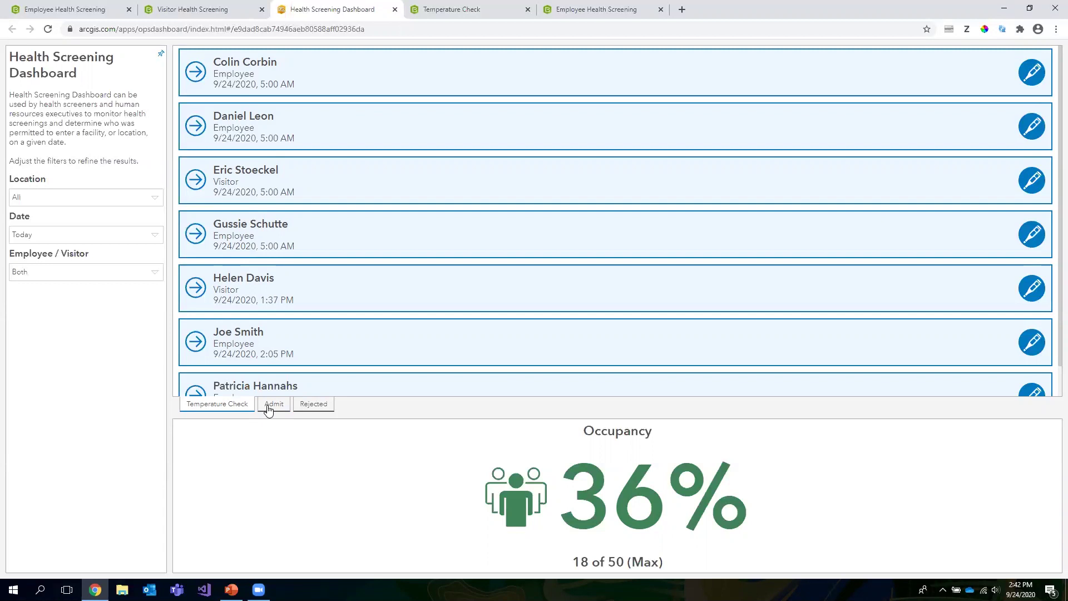
# Filter the Health Screening Dashboard to the selected date 9/16/2020
pyautogui.click(154, 234)
pyautogui.click(125, 268)
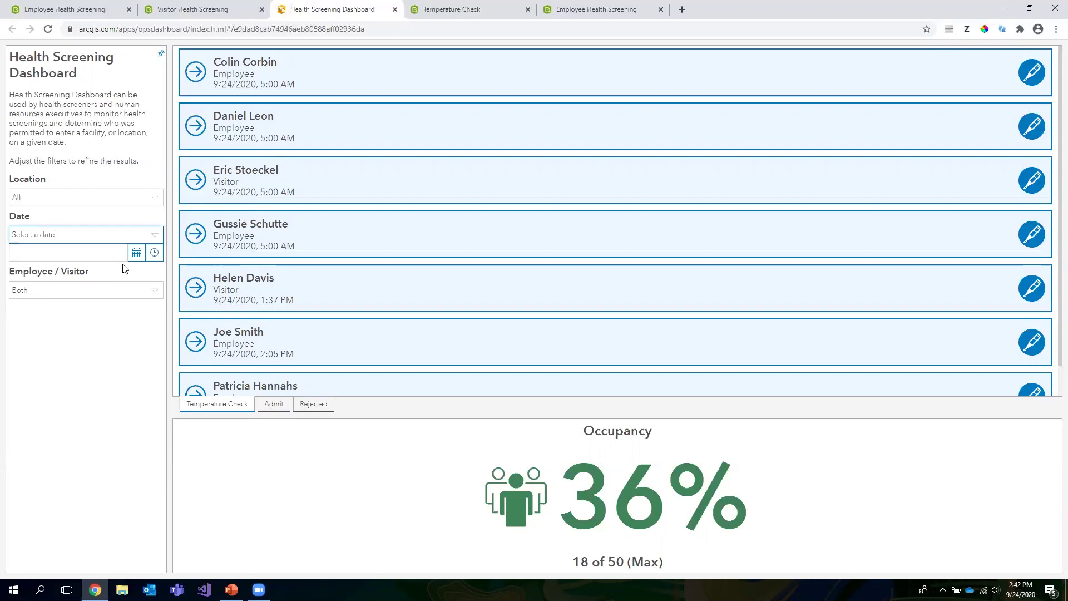
pyautogui.click(137, 253)
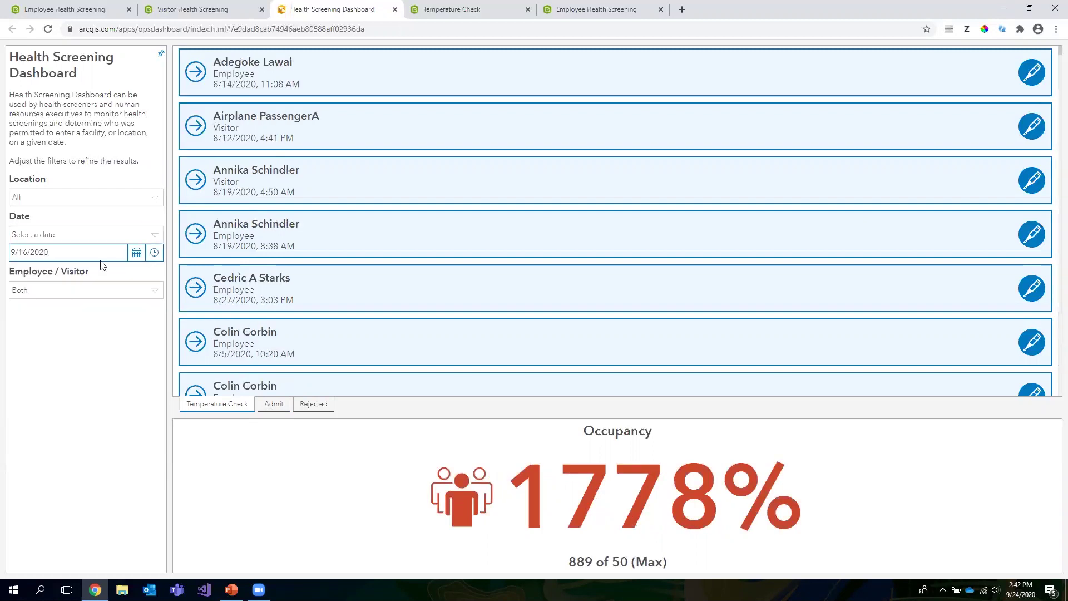
pyautogui.press('Return')
# Filter the dashboard's location to Building 2 and show the people admitted there
pyautogui.click(155, 199)
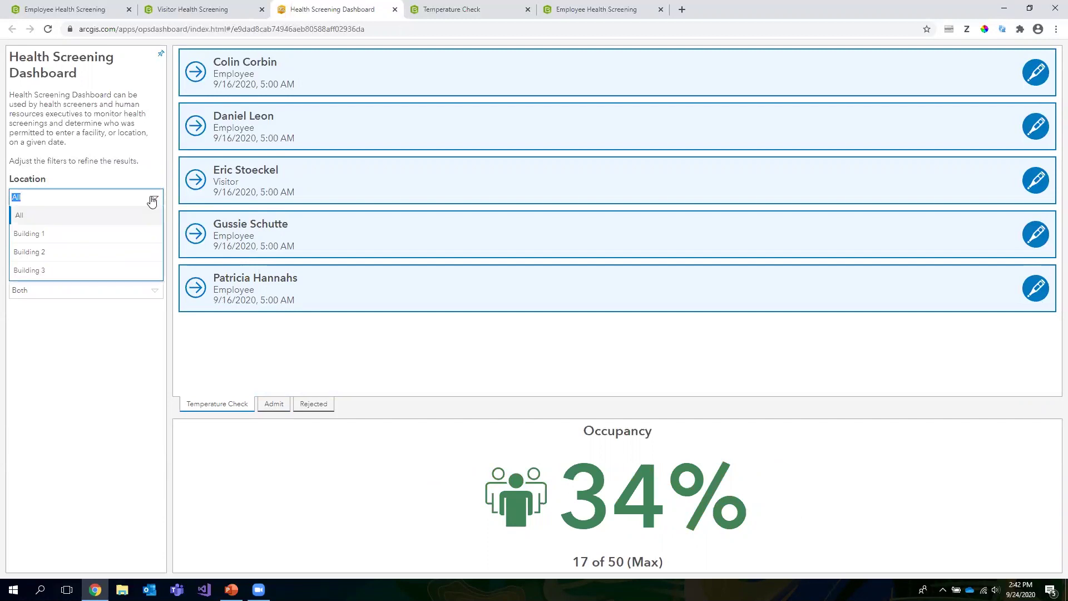
pyautogui.click(79, 251)
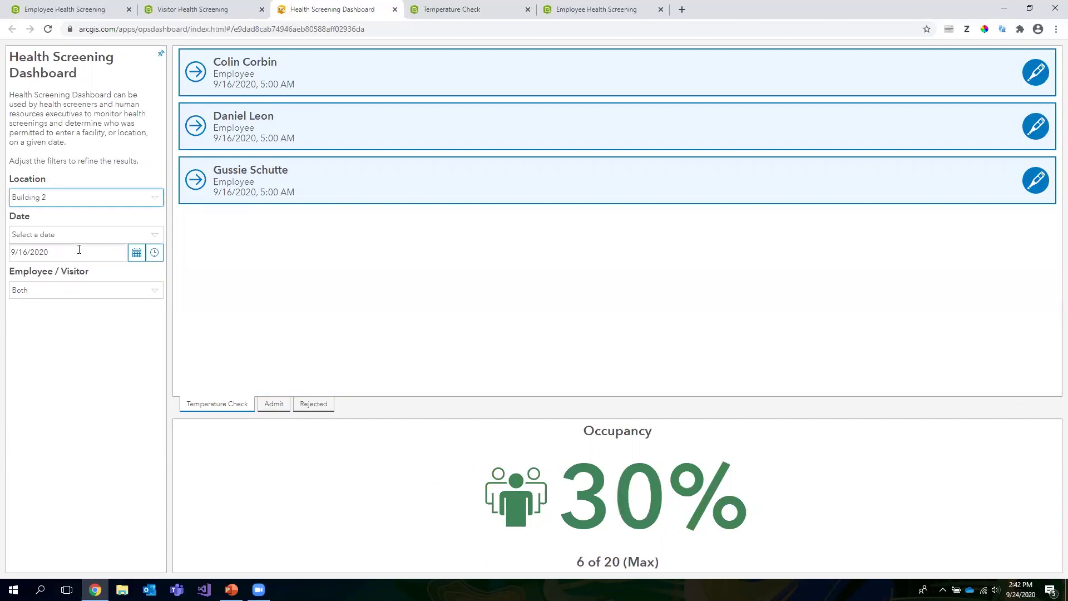
pyautogui.click(271, 405)
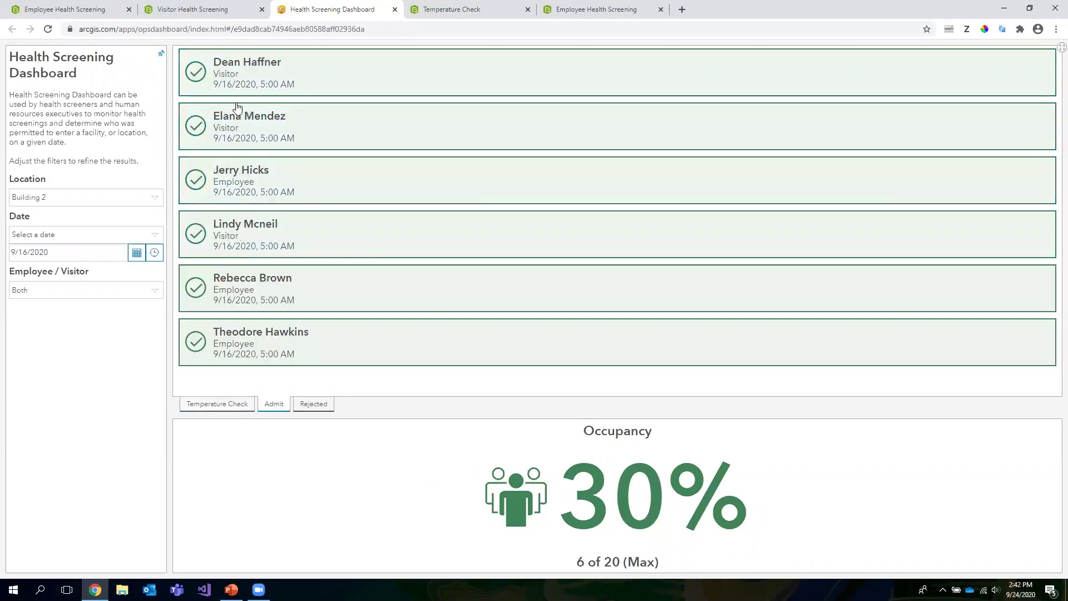